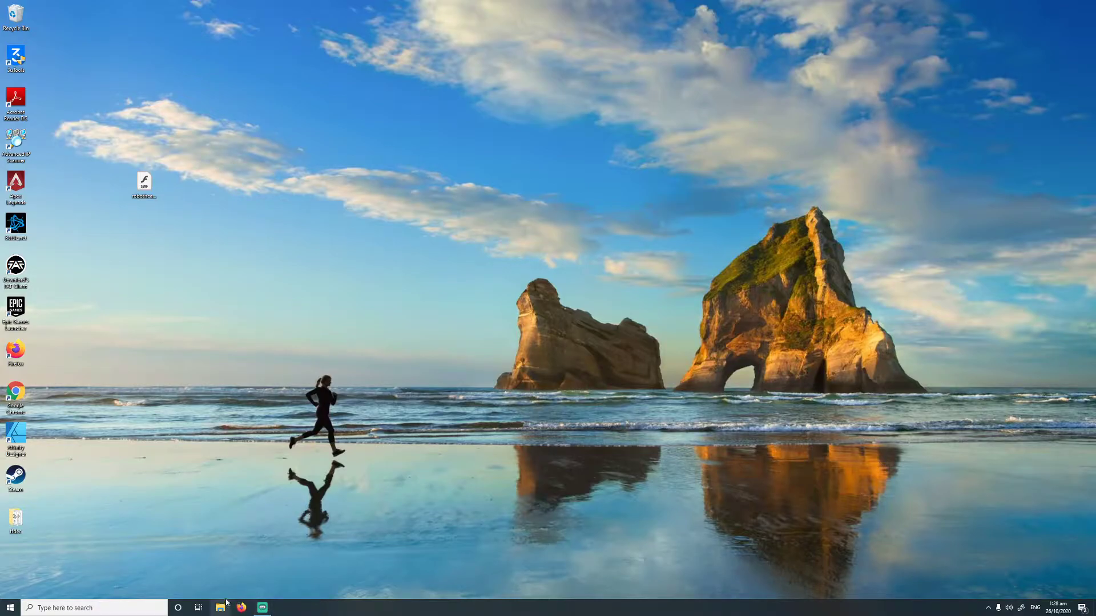
# - Open Gfx_Golem.swf from Quick access > Brawlhalla with FFDec, then minimize File Explorer
pyautogui.click(226, 606)
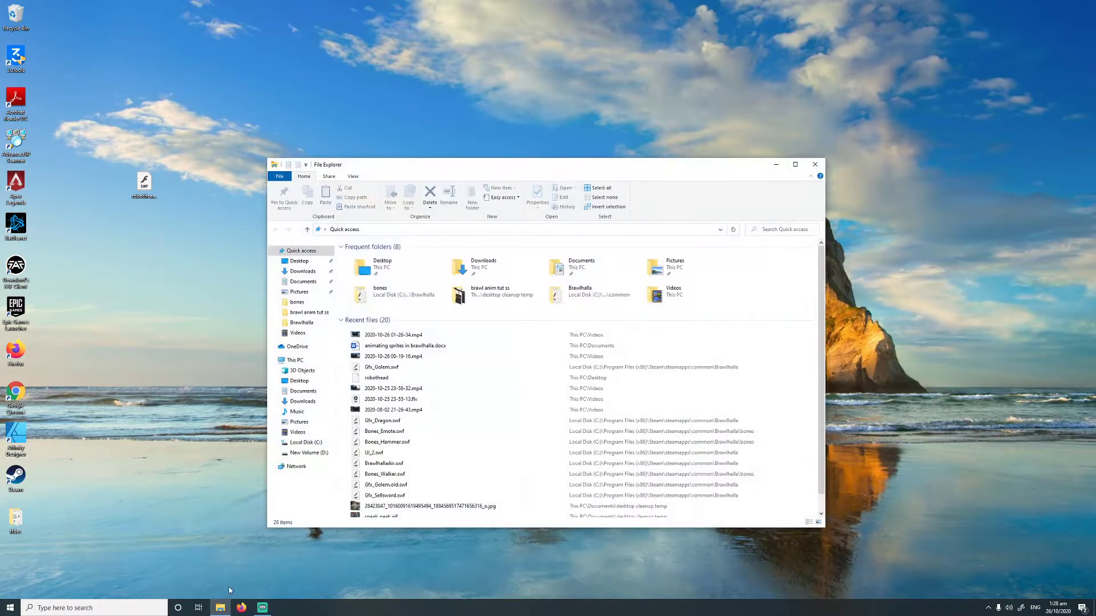
pyautogui.click(294, 323)
pyautogui.scroll(-3, 422, 400)
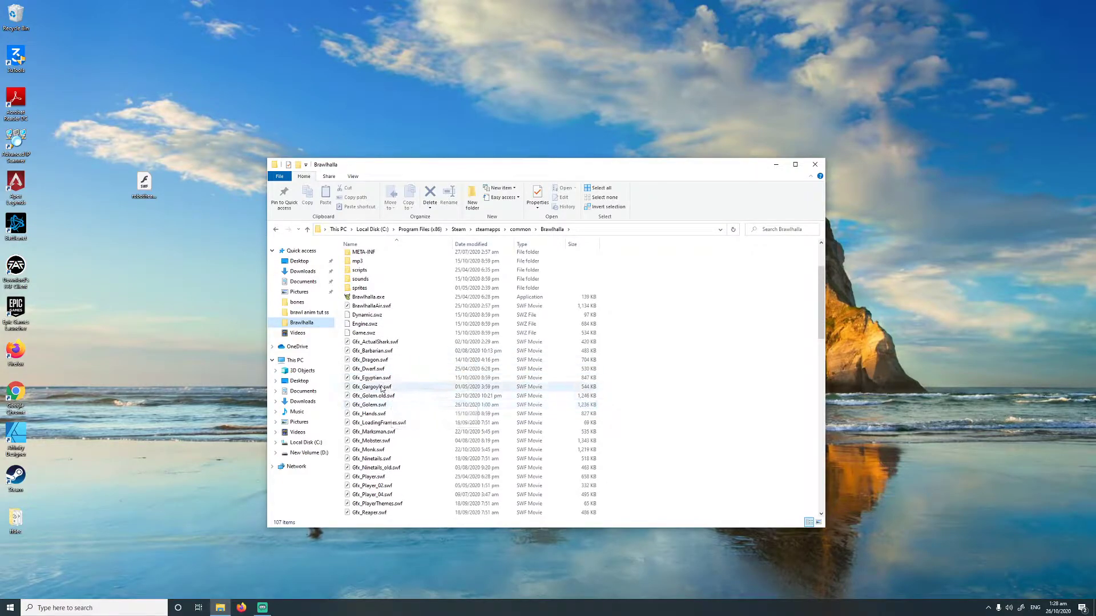
pyautogui.click(375, 406)
pyautogui.rightClick(375, 407)
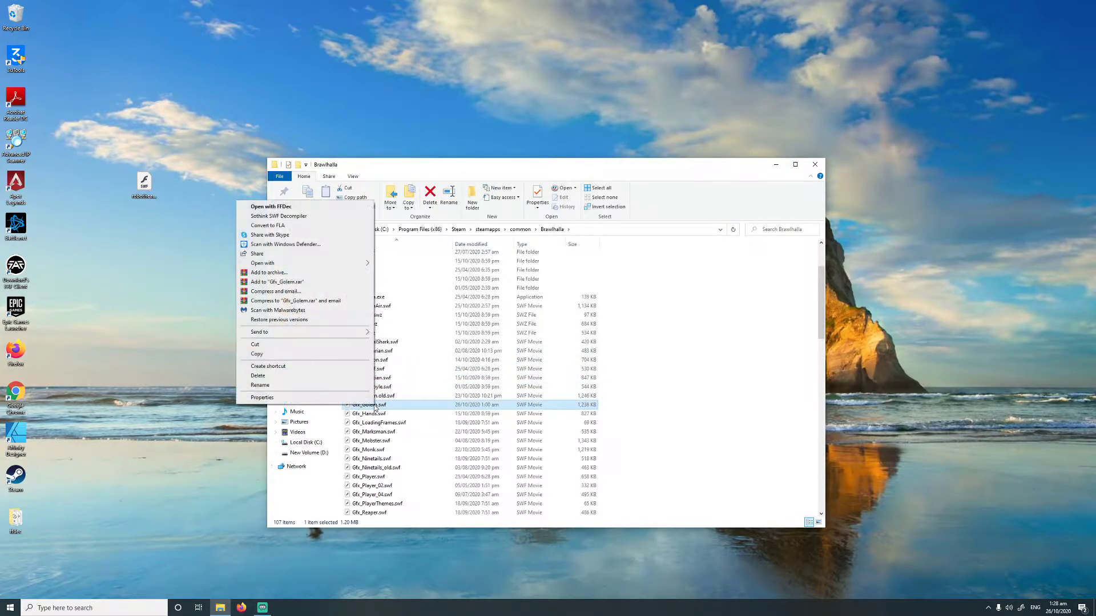
pyautogui.click(271, 206)
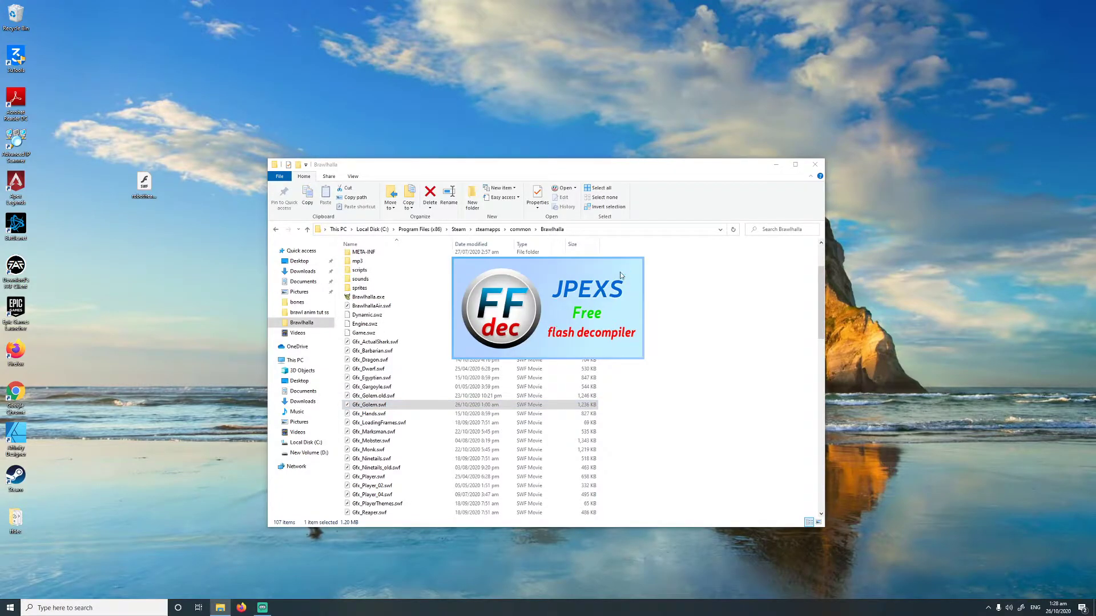
pyautogui.click(776, 164)
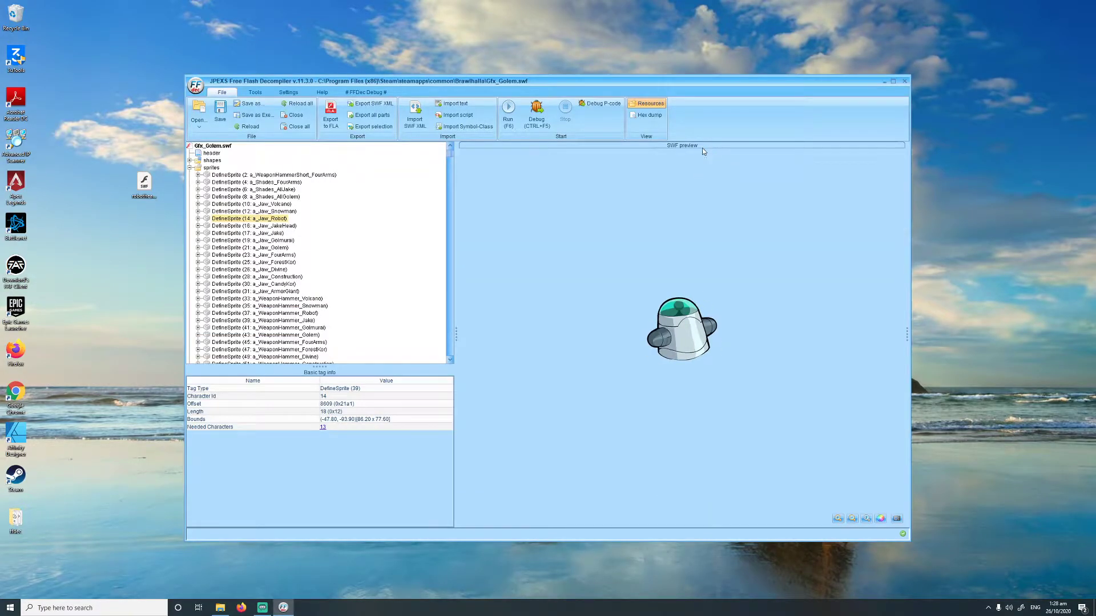
# - Export DefineSprite (14) a_Jaw_Robot in SWF format to the Desktop
pyautogui.click(208, 170)
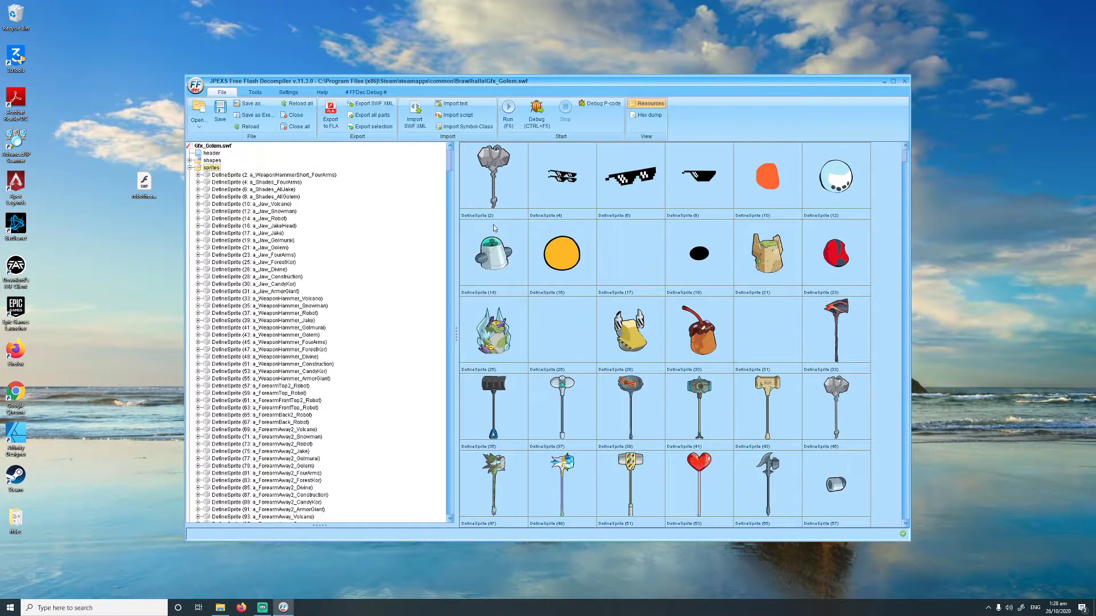
pyautogui.click(494, 261)
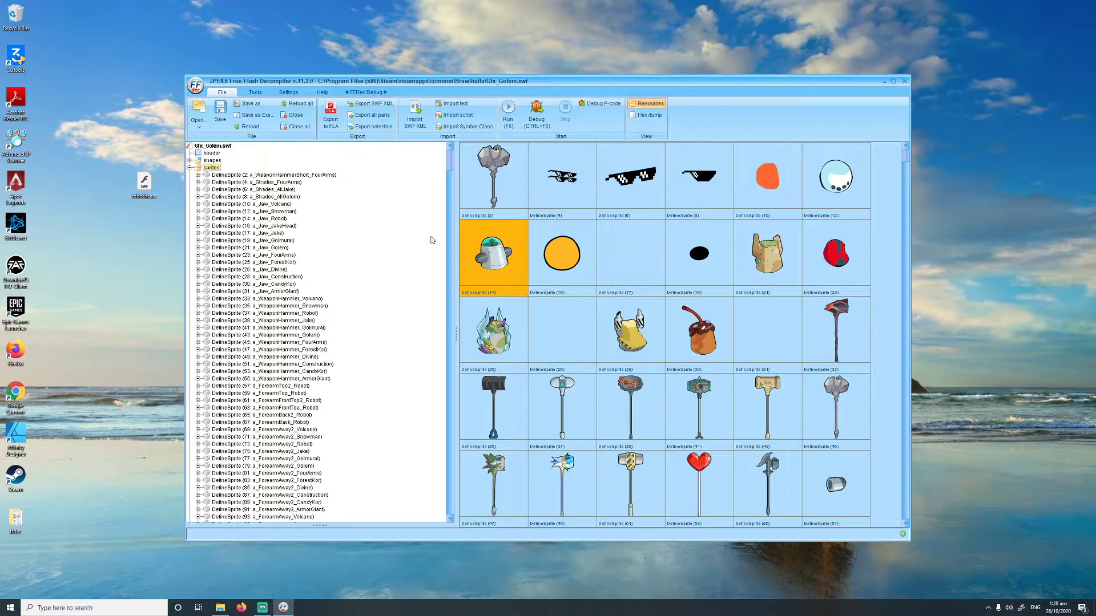
pyautogui.rightClick(487, 257)
pyautogui.moveTo(513, 322)
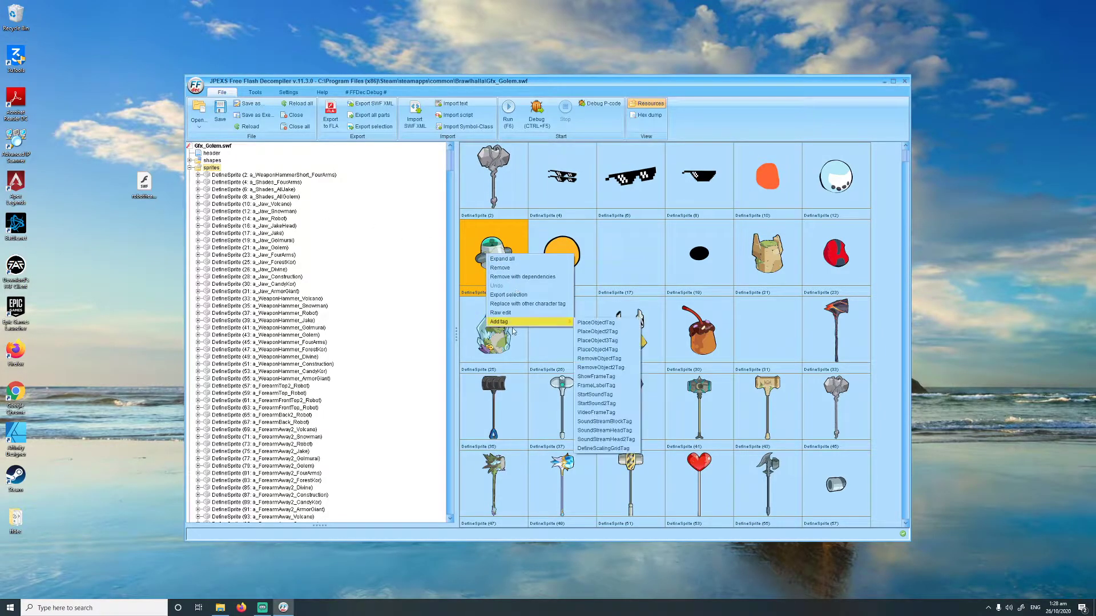
pyautogui.click(512, 296)
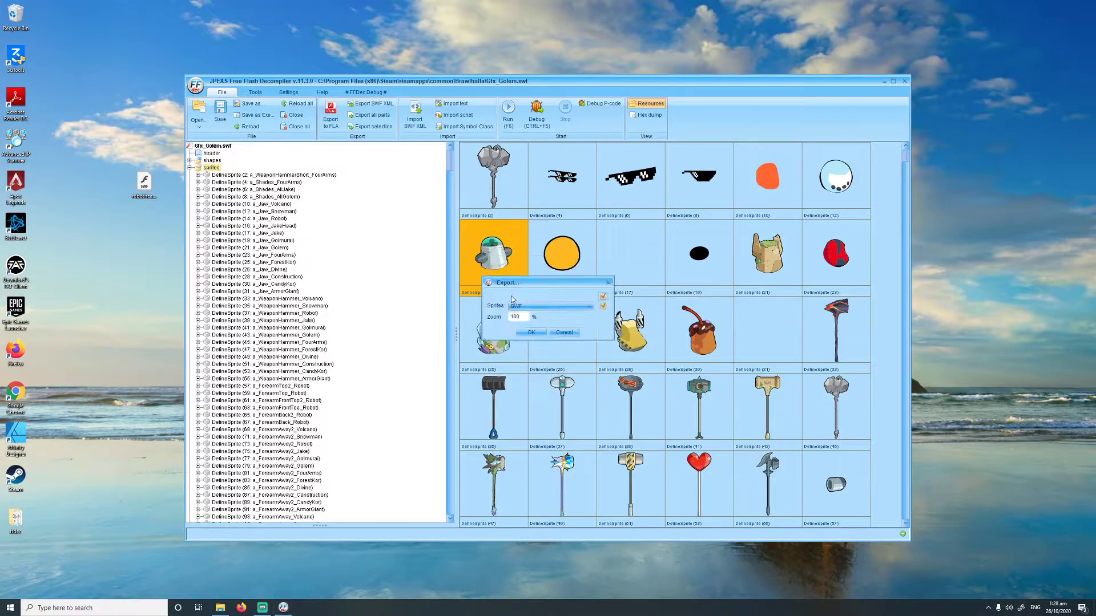
pyautogui.click(526, 310)
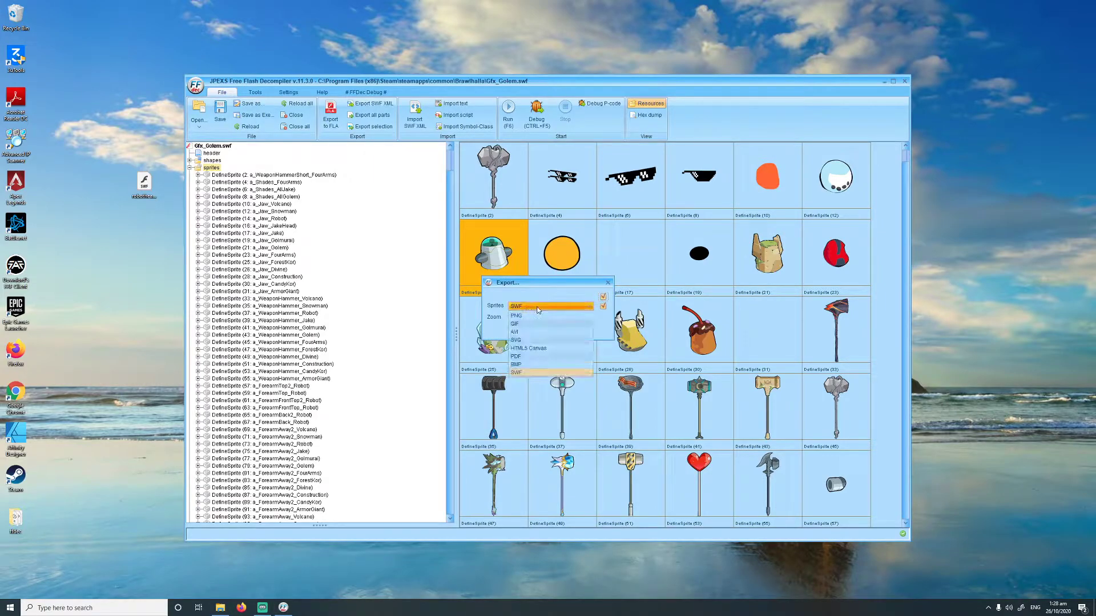
pyautogui.click(528, 373)
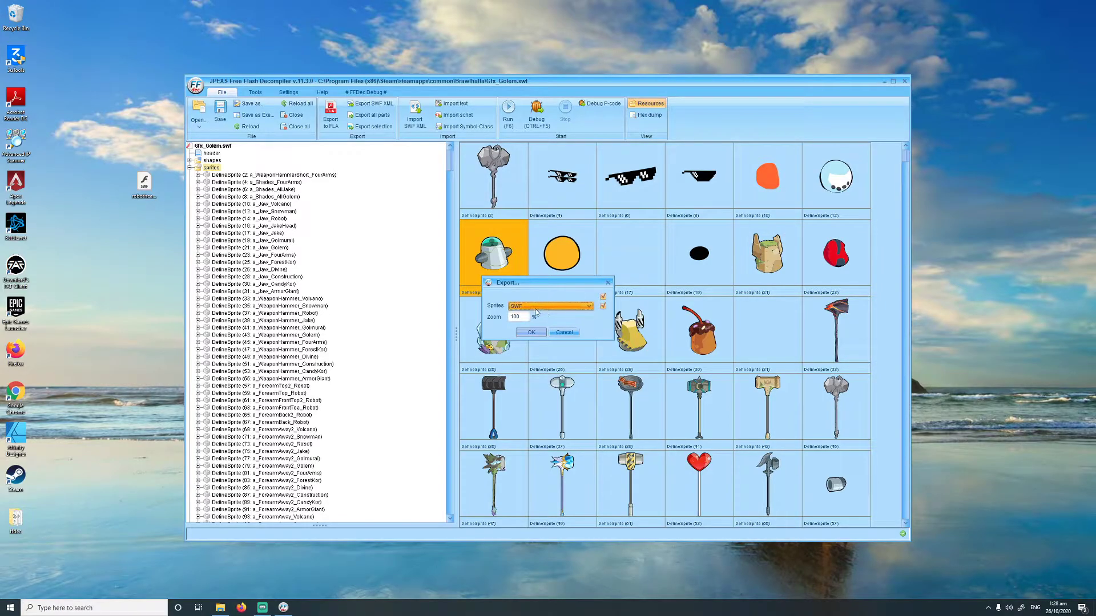
pyautogui.click(530, 333)
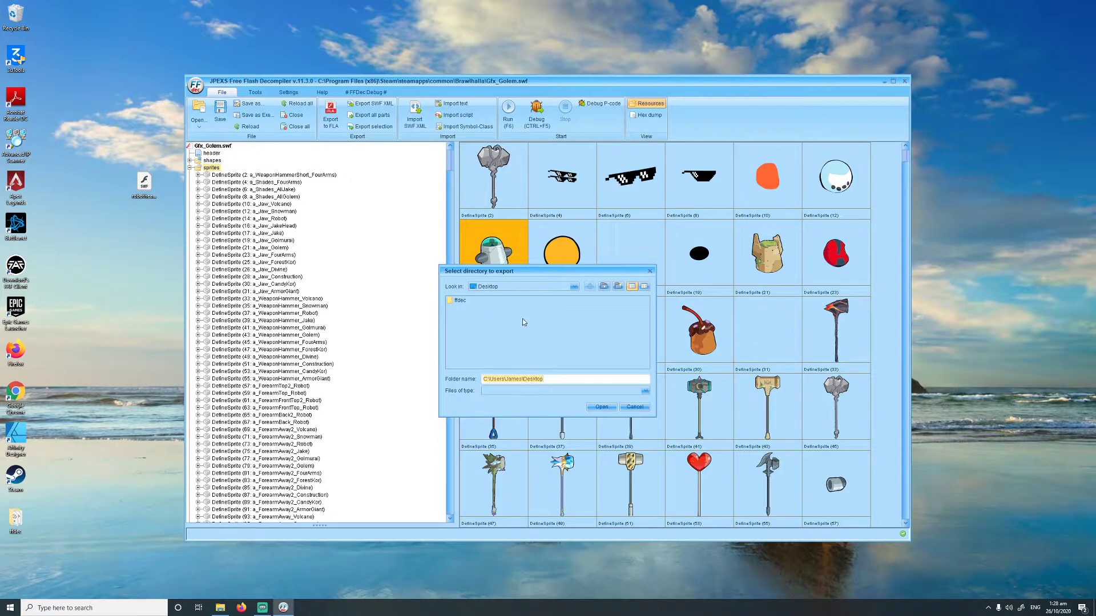
pyautogui.click(601, 409)
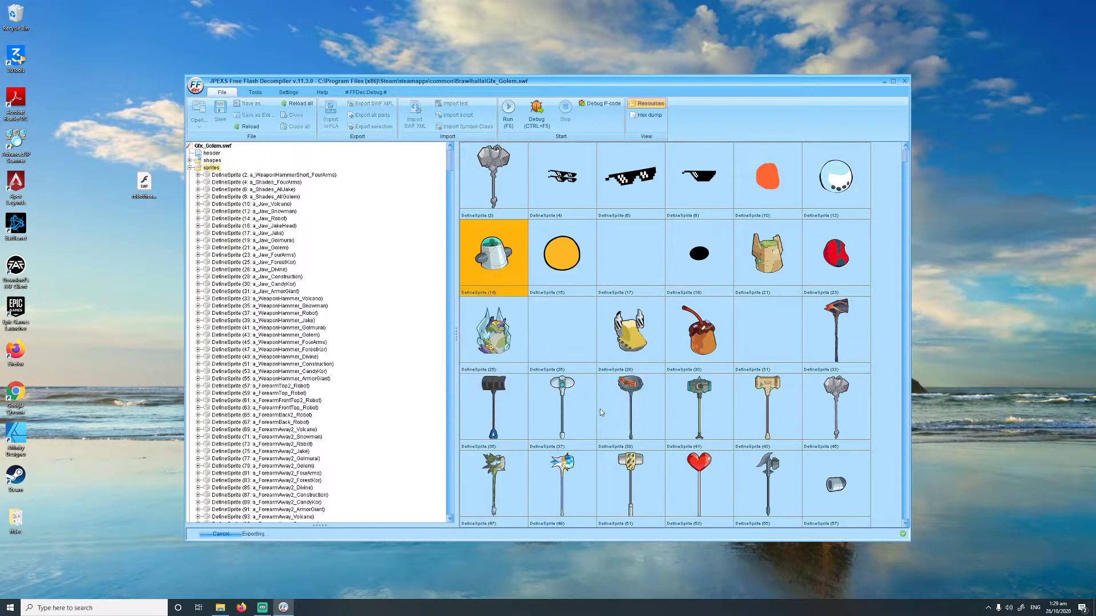
# - Open the desktop sprites folder, then DefineSprite_14_a_Jaw_Robot, to reveal frames.swf
pyautogui.click(885, 82)
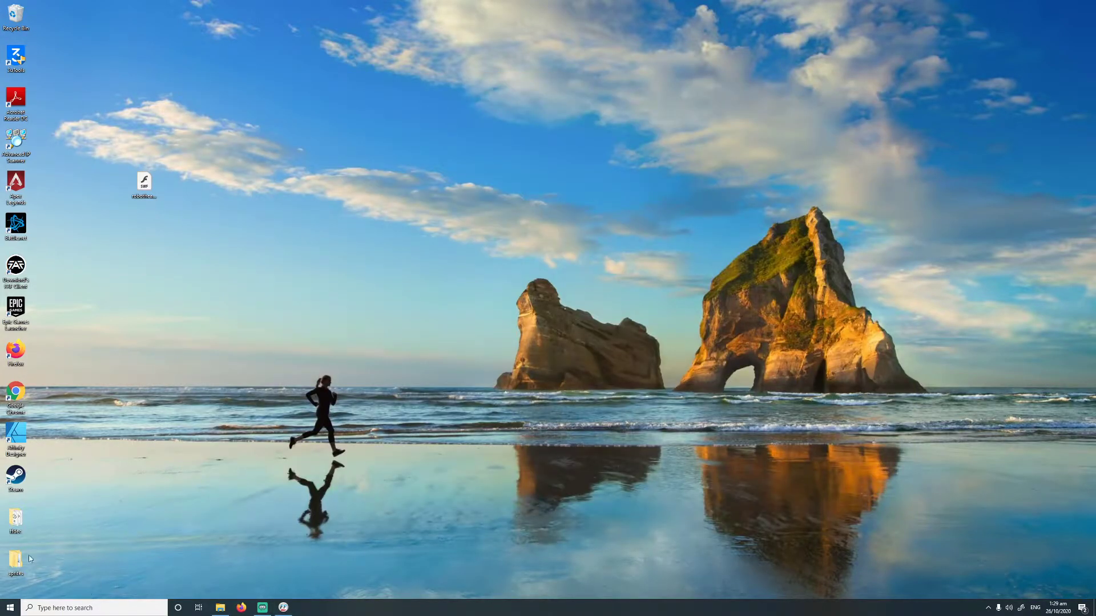
pyautogui.moveTo(17, 561); pyautogui.dragTo(438, 298)
pyautogui.doubleClick(435, 317)
pyautogui.doubleClick(378, 269)
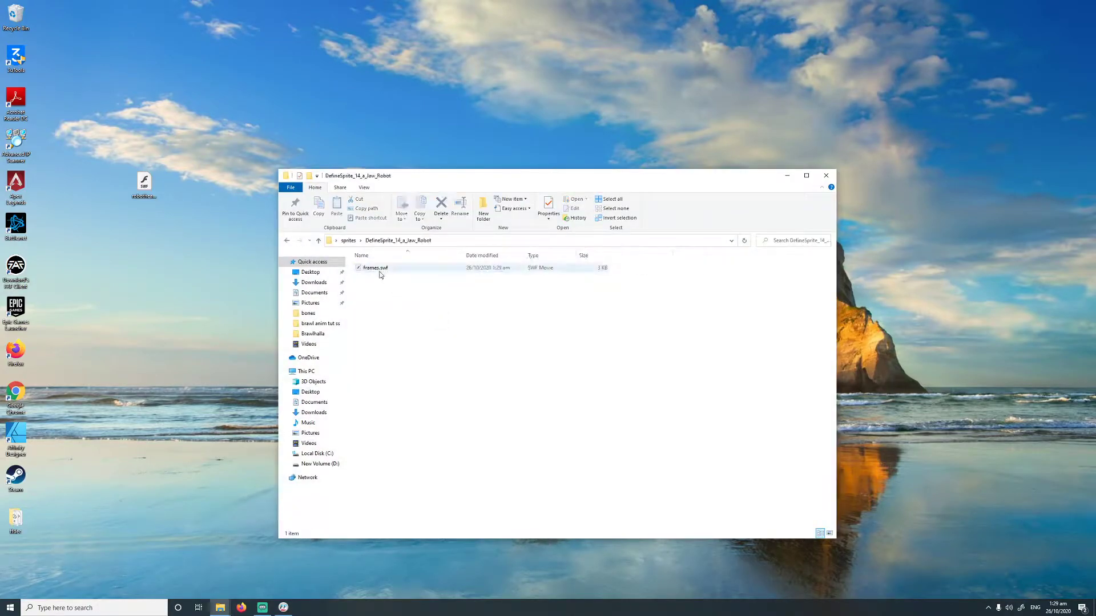
pyautogui.click(377, 271)
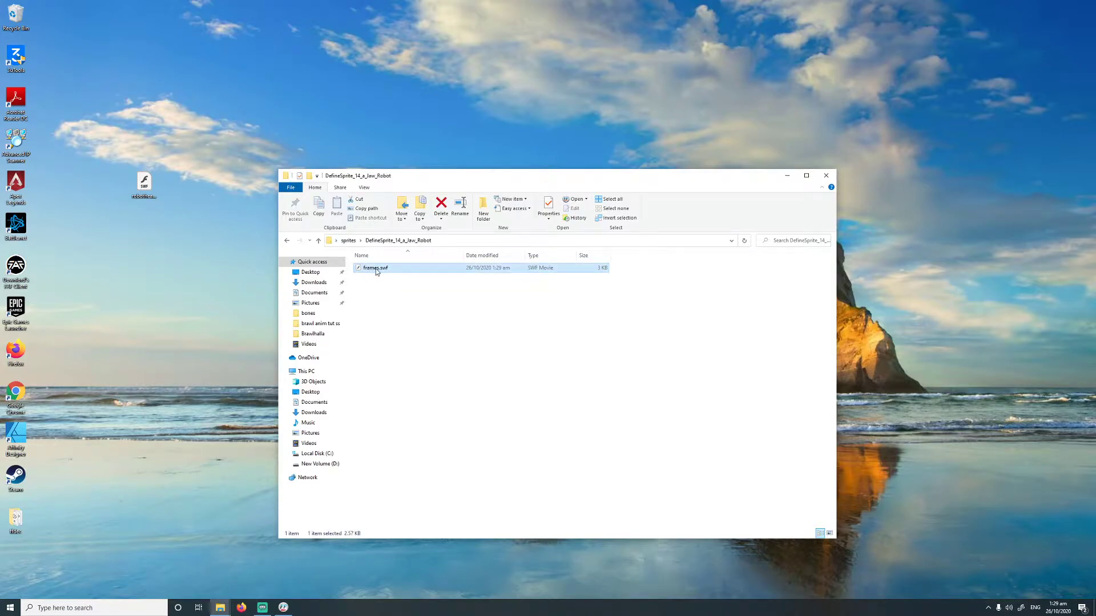
pyautogui.click(432, 302)
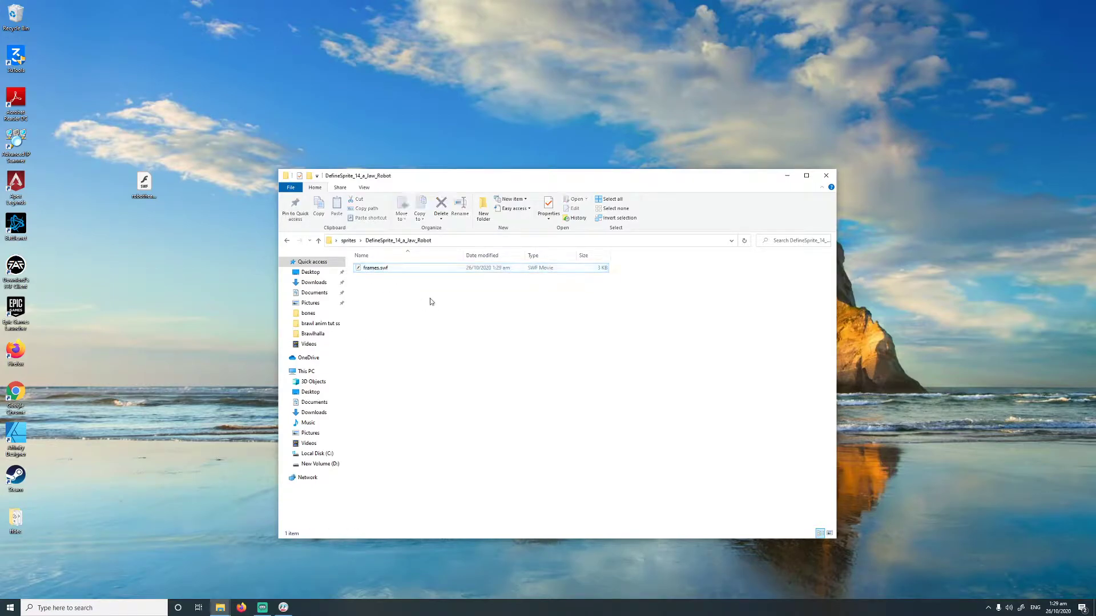
# - Launch Adobe Animate 2020 and create a new ActionScript 3.0 document (550 × 400, 24 fps)
pyautogui.click(83, 606)
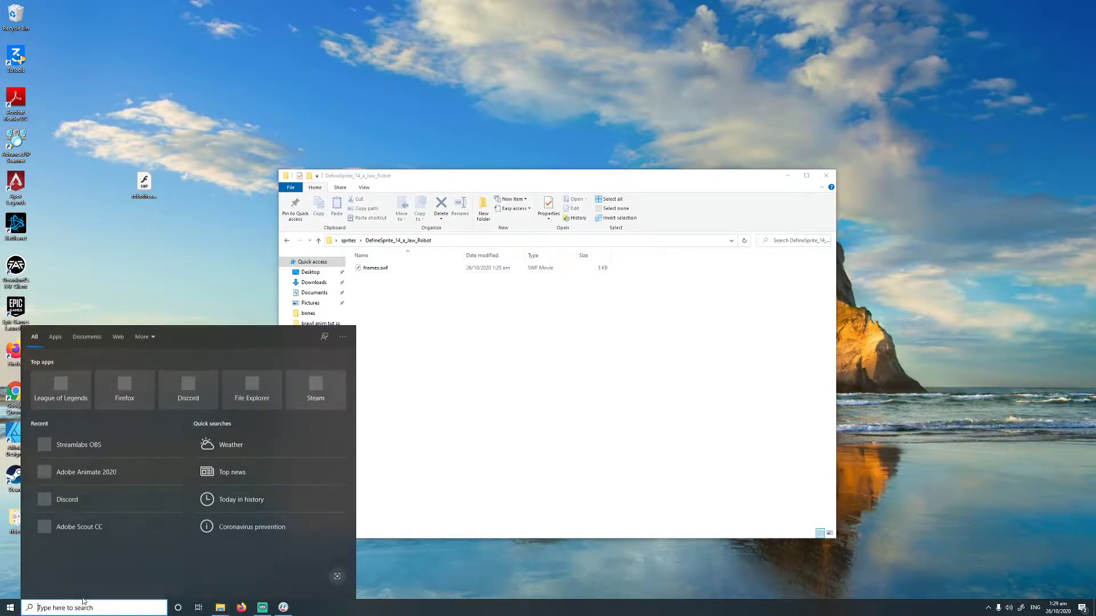
pyautogui.write('animate')
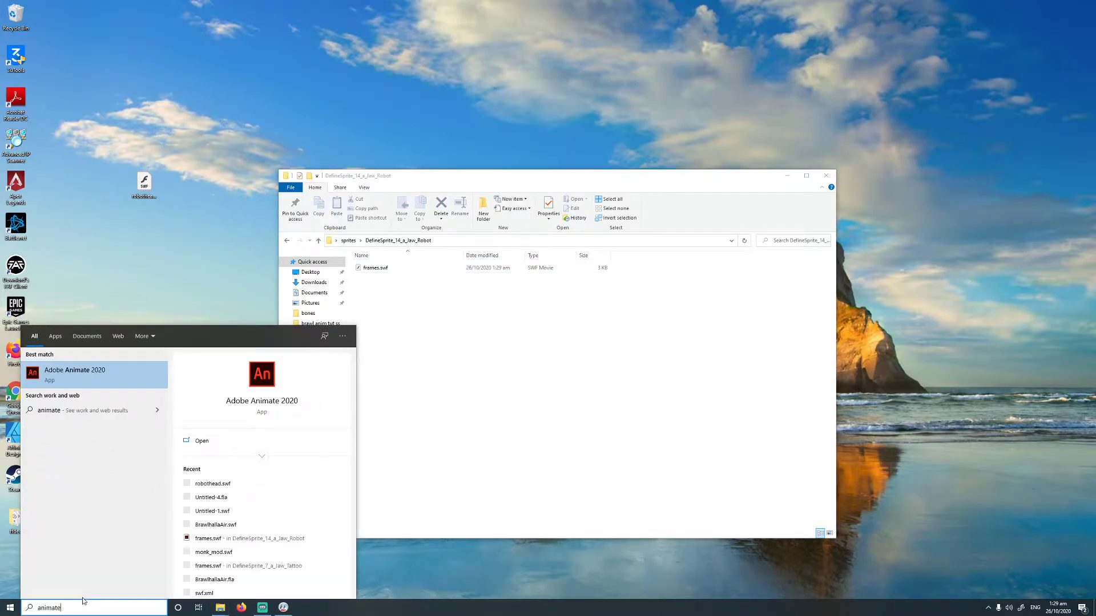
pyautogui.press('Return')
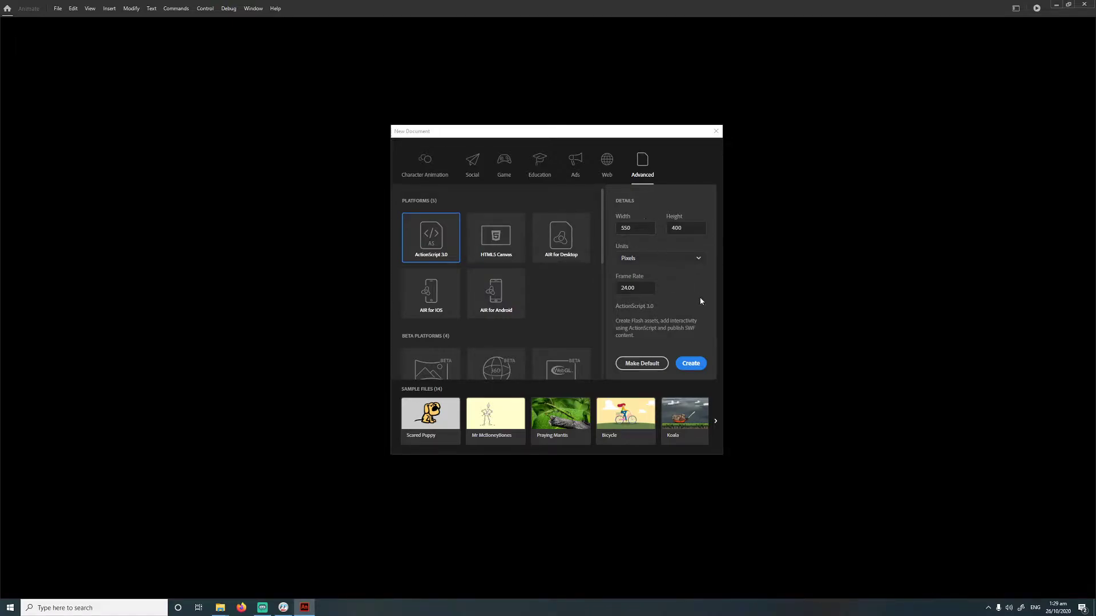
pyautogui.click(700, 369)
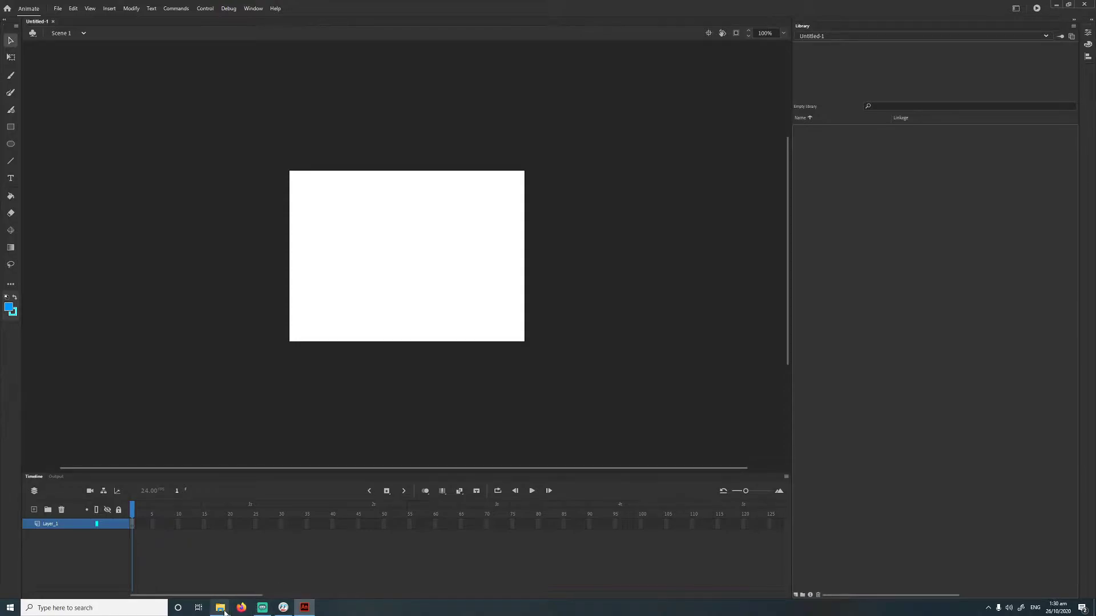
# - Drag frames.swf from the Explorer window onto the Untitled-1 stage, then minimize Explorer
pyautogui.moveTo(221, 613)
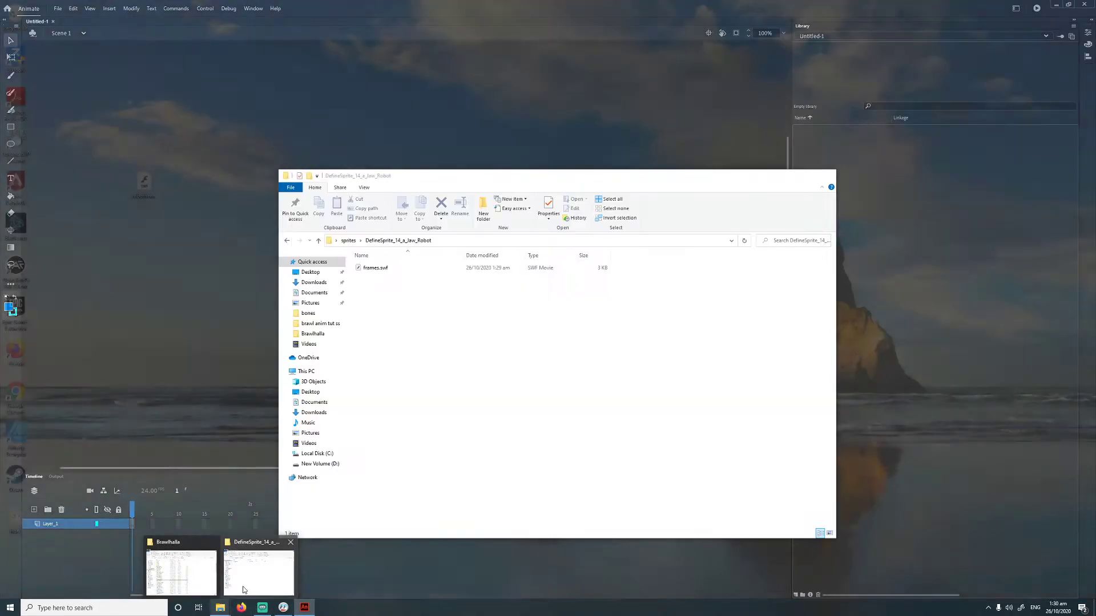
pyautogui.click(261, 575)
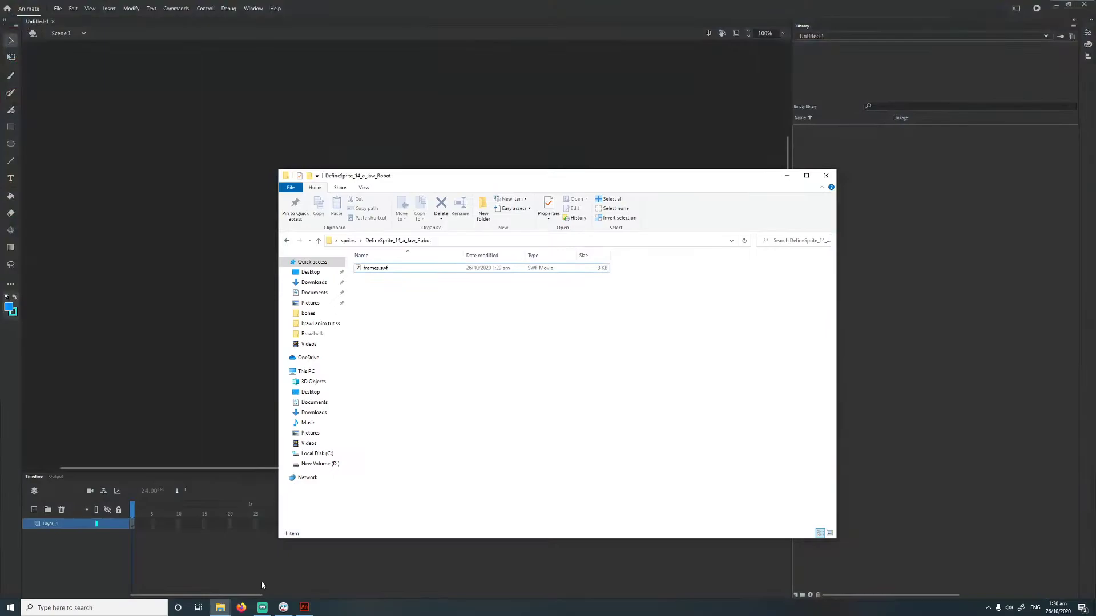
pyautogui.moveTo(415, 176); pyautogui.dragTo(846, 131)
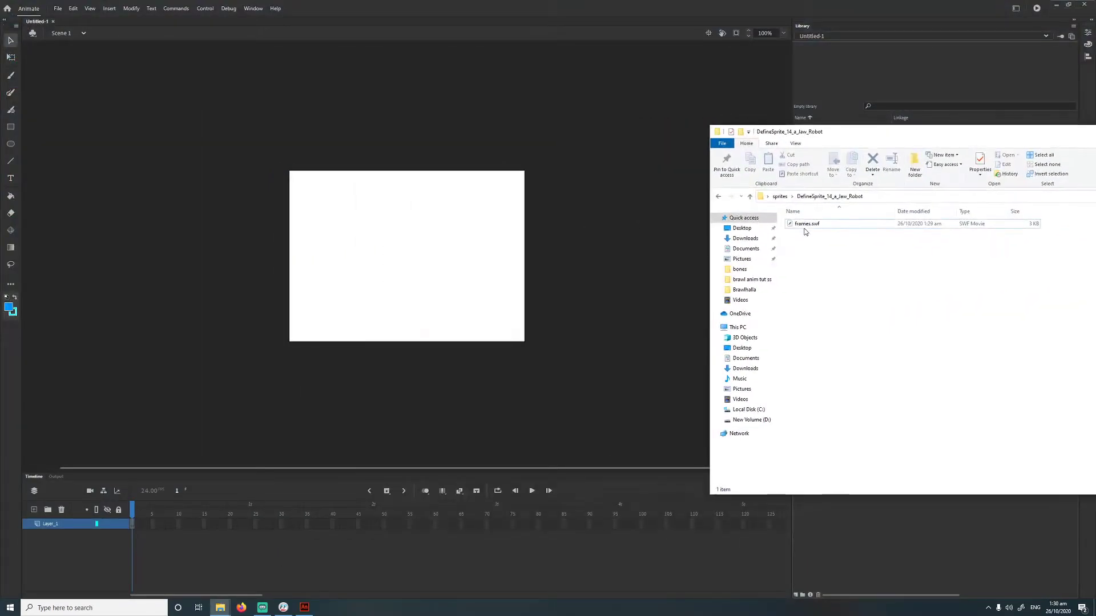
pyautogui.moveTo(805, 224); pyautogui.dragTo(480, 236)
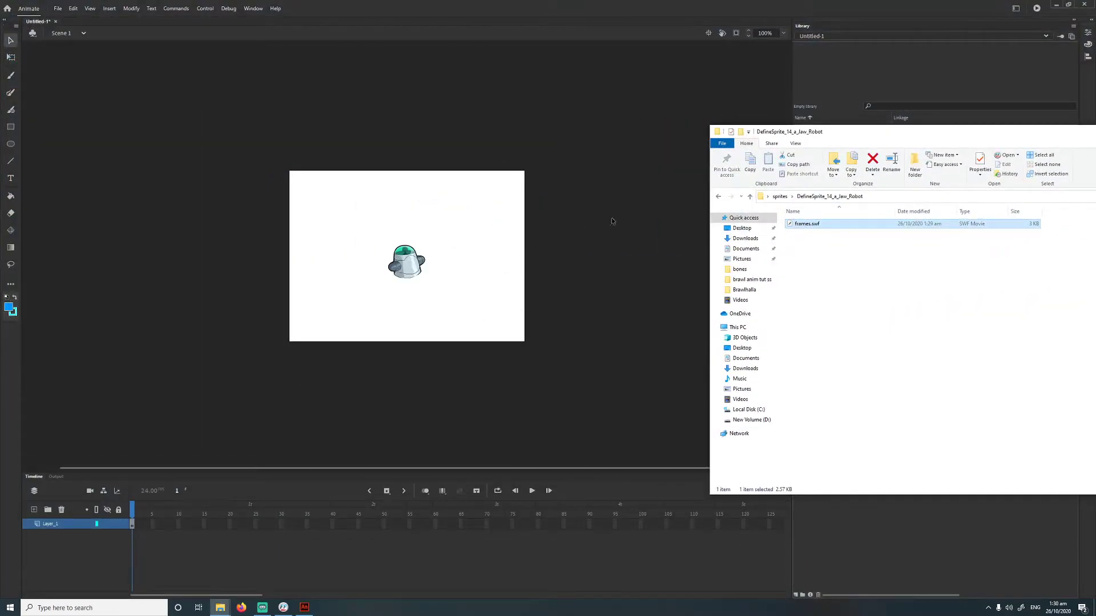
pyautogui.press('super+Down')
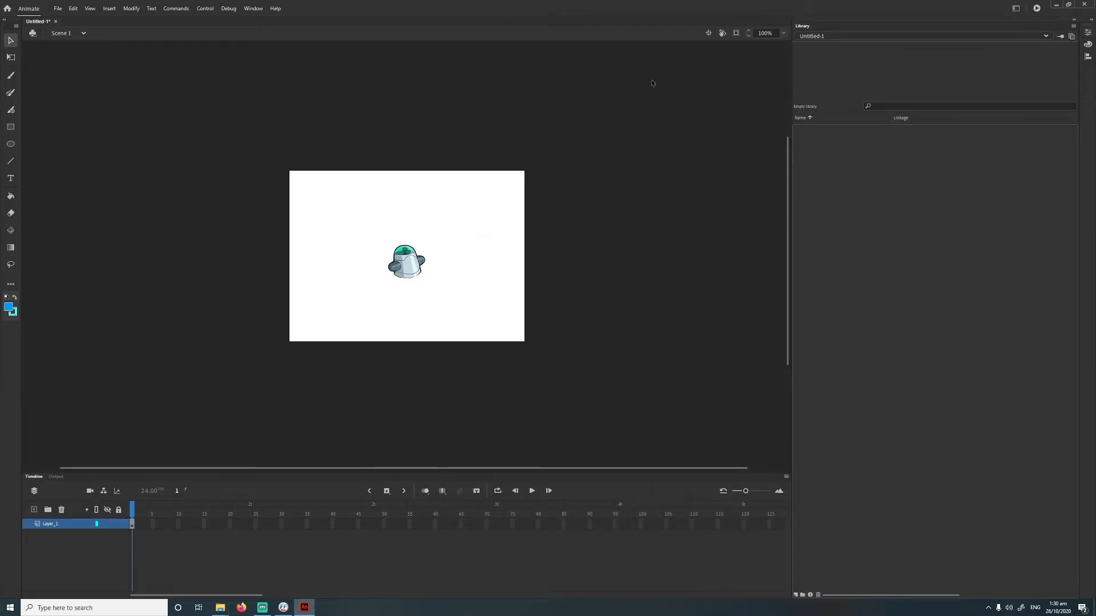
# - Break the robot jaw graphic apart into editable shapes and leave it deselected
pyautogui.moveTo(486, 207); pyautogui.dragTo(372, 310)
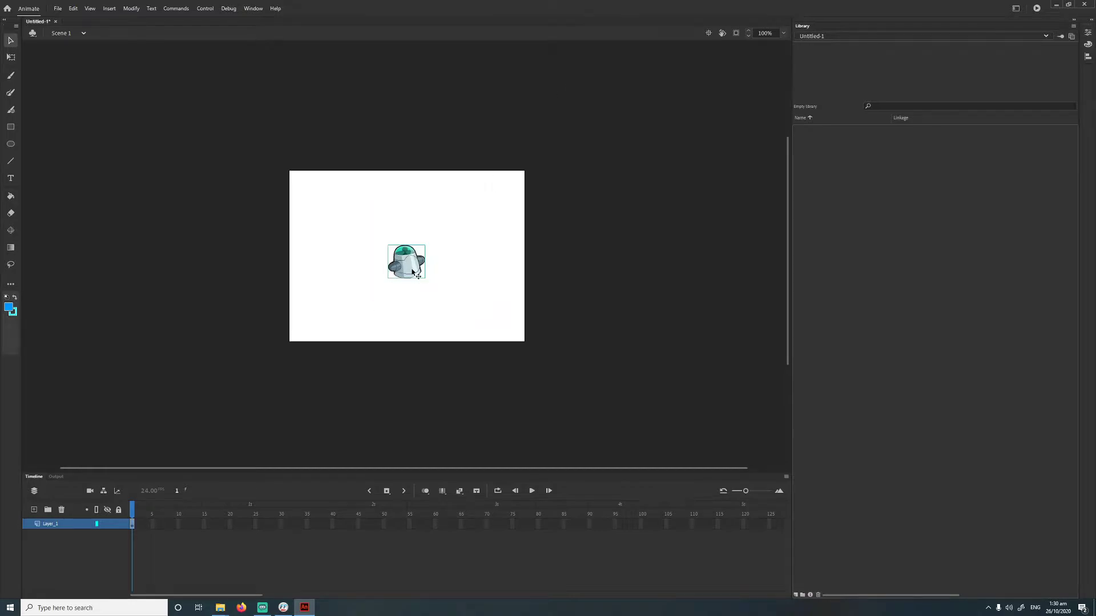
pyautogui.click(571, 268)
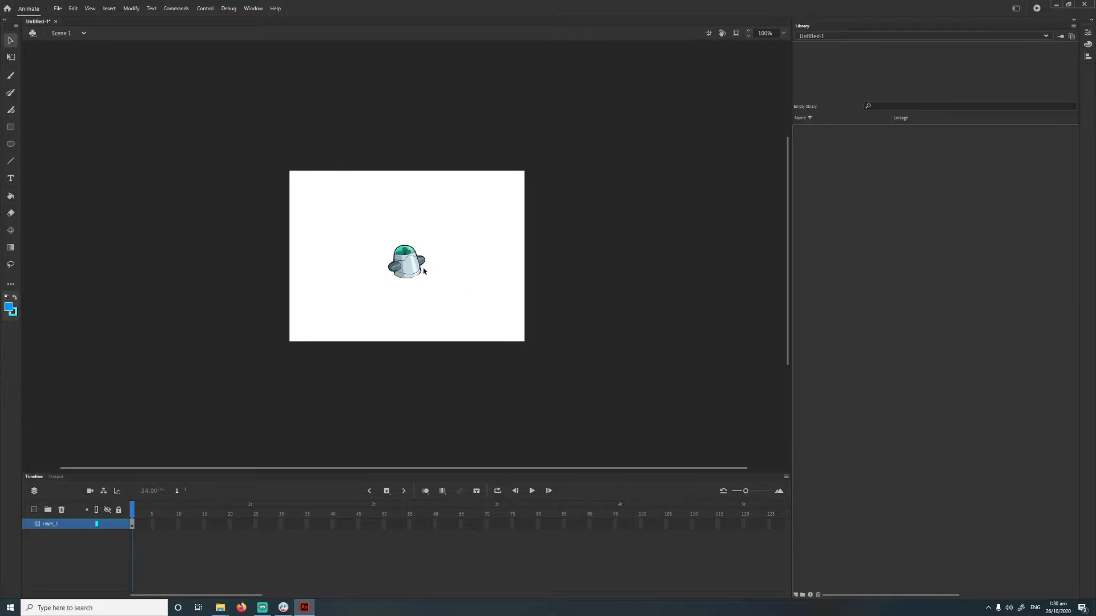
pyautogui.moveTo(443, 226); pyautogui.dragTo(367, 299)
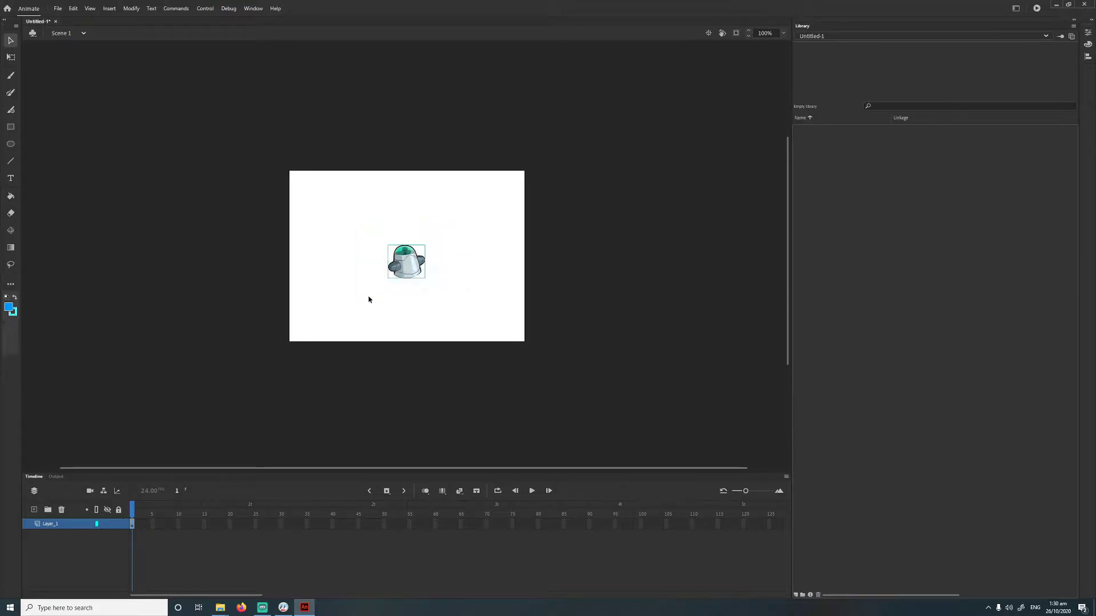
pyautogui.click(570, 214)
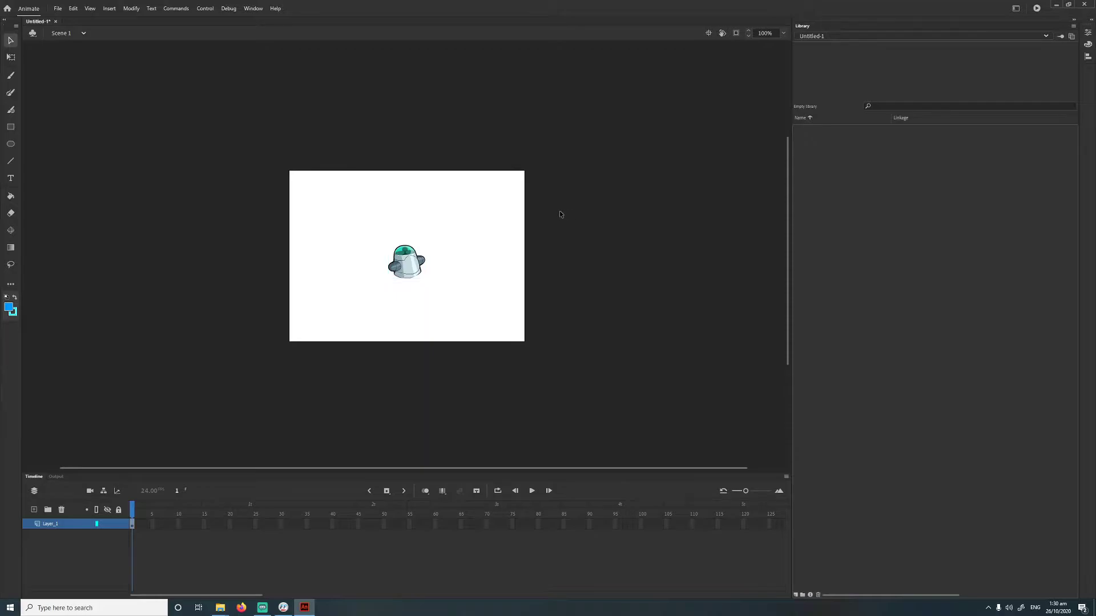
pyautogui.rightClick(414, 266)
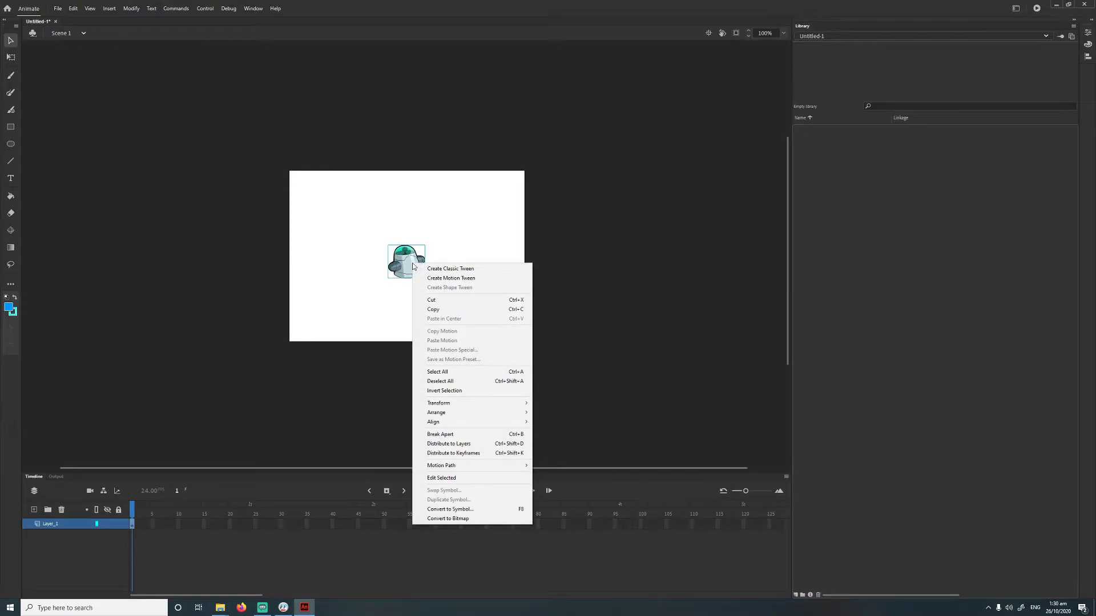
pyautogui.click(442, 435)
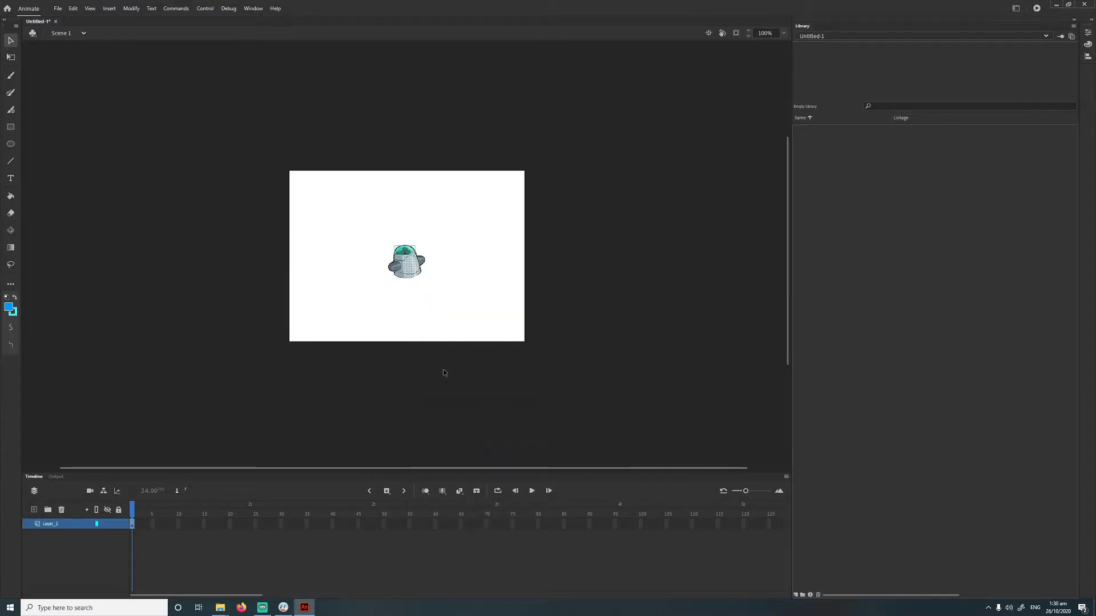
pyautogui.click(422, 266)
pyautogui.click(440, 276)
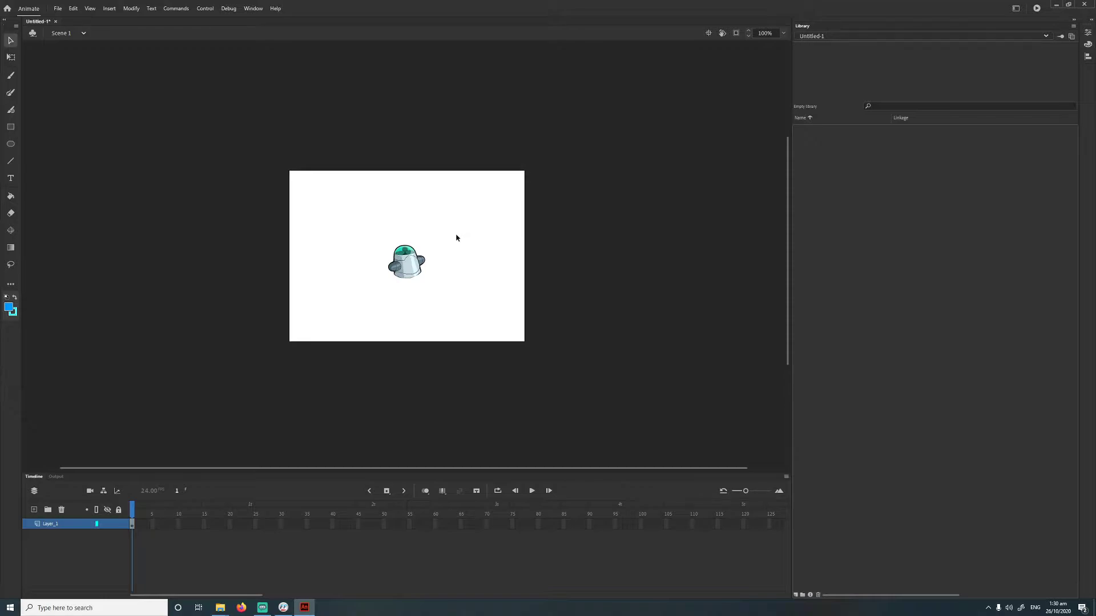
# - Convert the whole robot drawing into a Movie Clip symbol named Symbol 1
pyautogui.moveTo(499, 199); pyautogui.dragTo(276, 380)
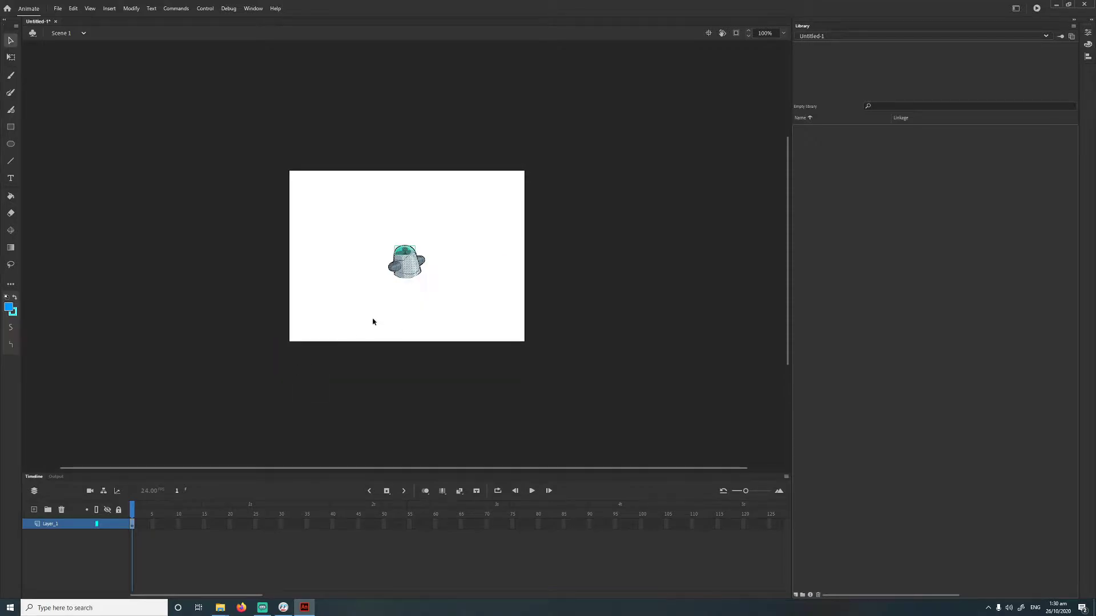
pyautogui.rightClick(410, 268)
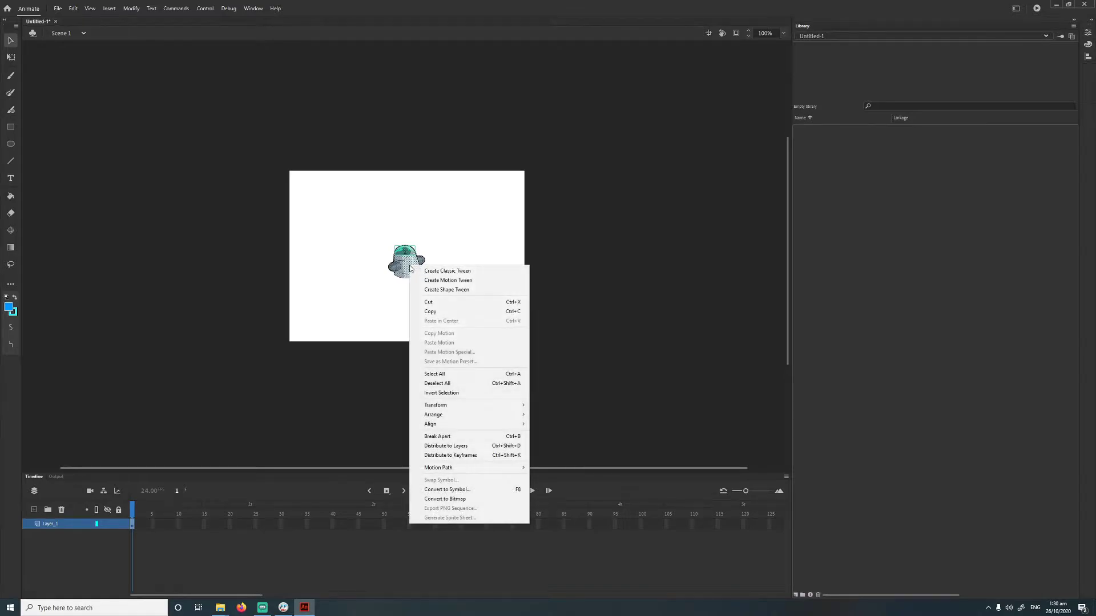
pyautogui.click(445, 491)
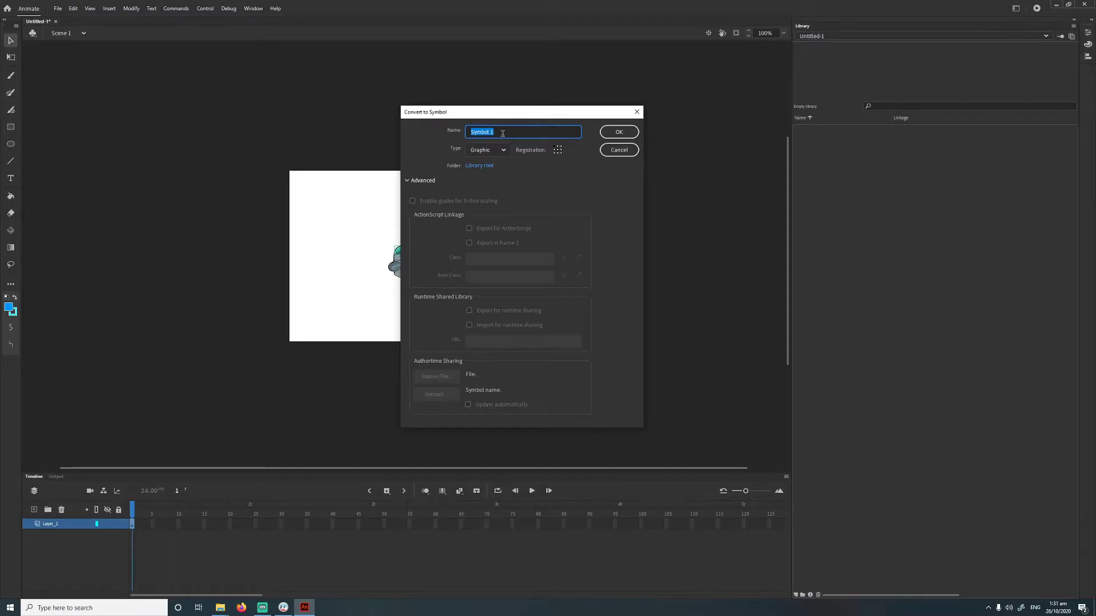
pyautogui.click(502, 153)
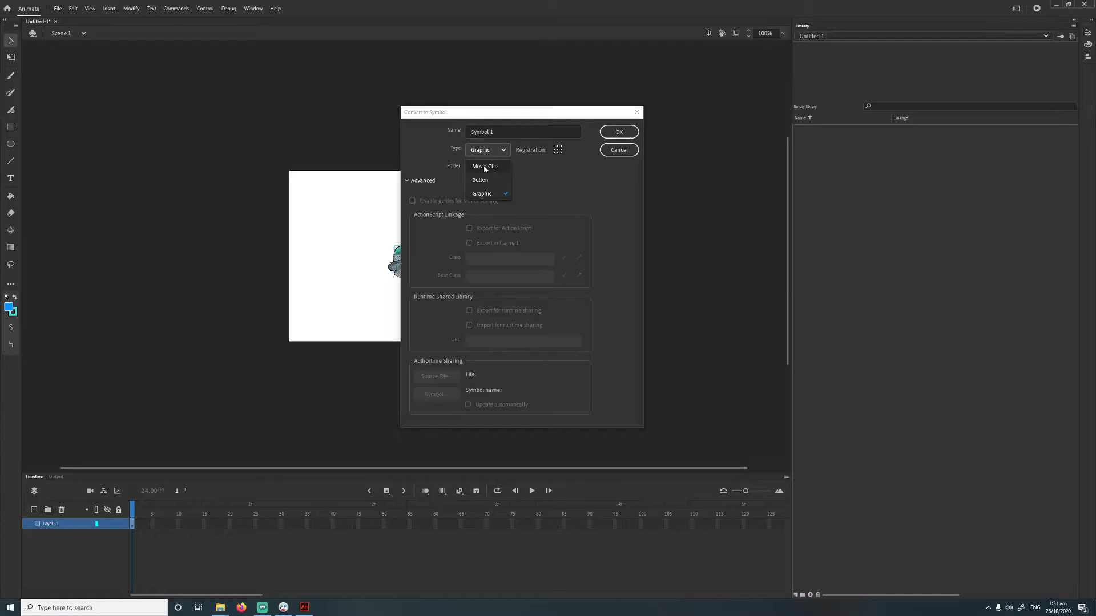
pyautogui.click(485, 167)
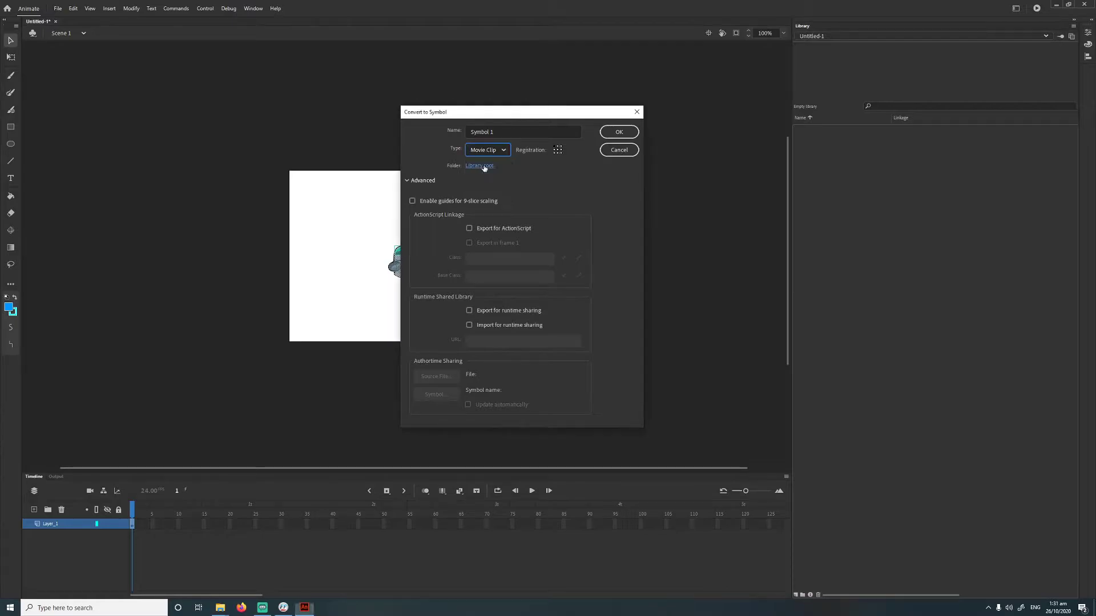
pyautogui.click(620, 133)
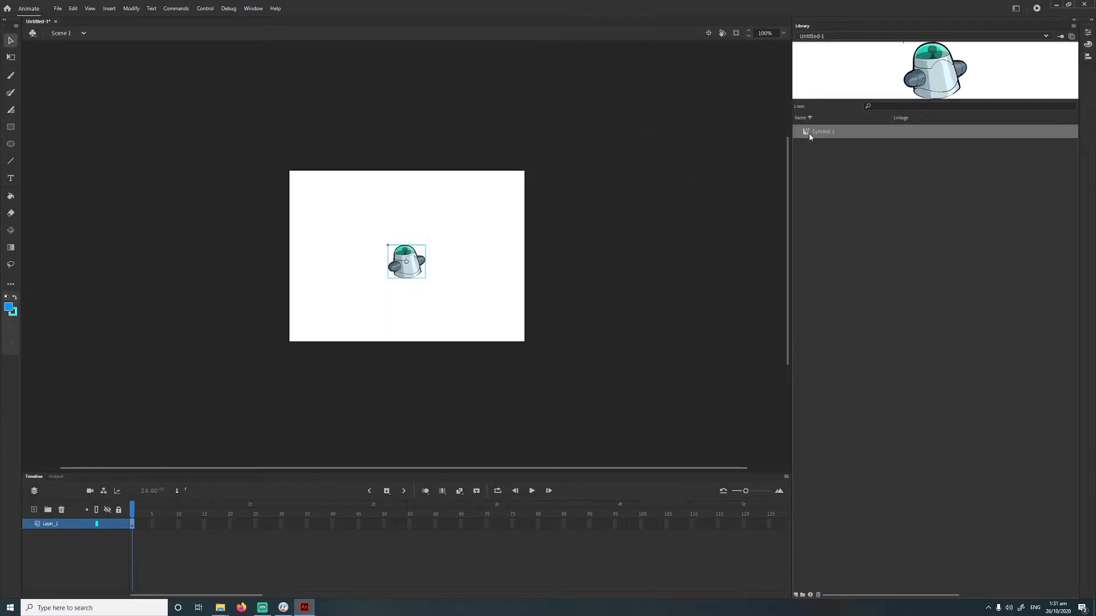
# - Inside Symbol 1, select the robot shape and set Convert to Symbol's type to Graphic
pyautogui.doubleClick(410, 273)
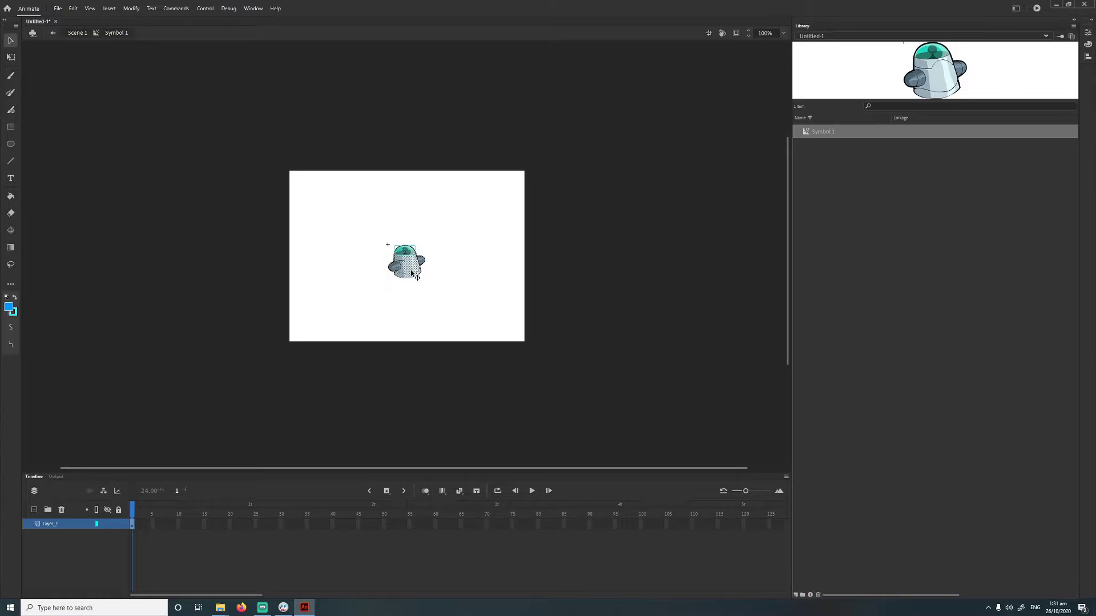
pyautogui.moveTo(548, 156); pyautogui.dragTo(312, 349)
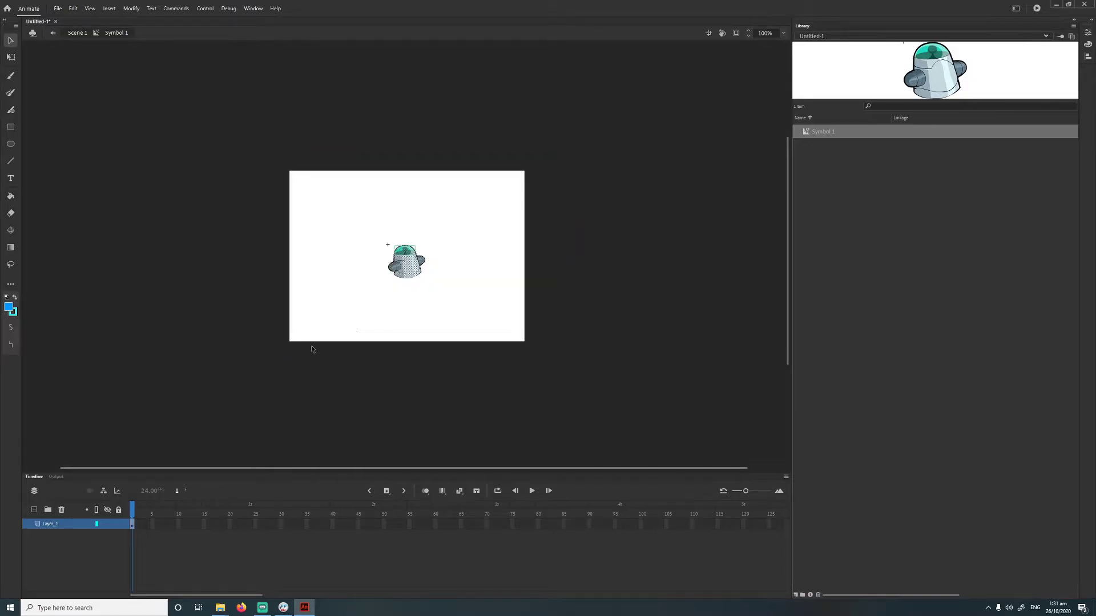
pyautogui.rightClick(408, 263)
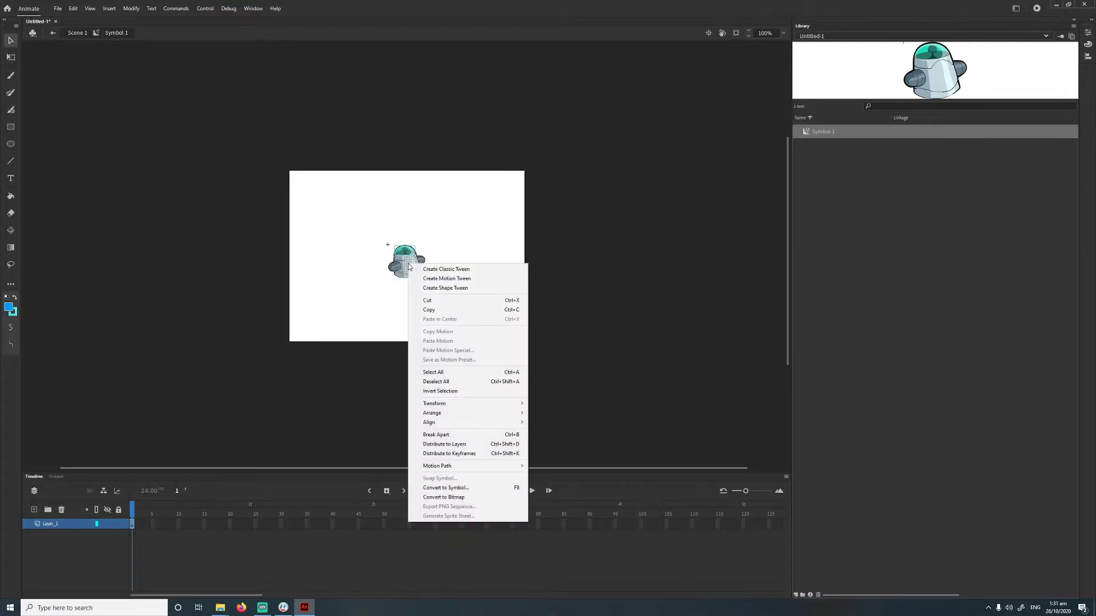
pyautogui.click(432, 490)
pyautogui.click(503, 151)
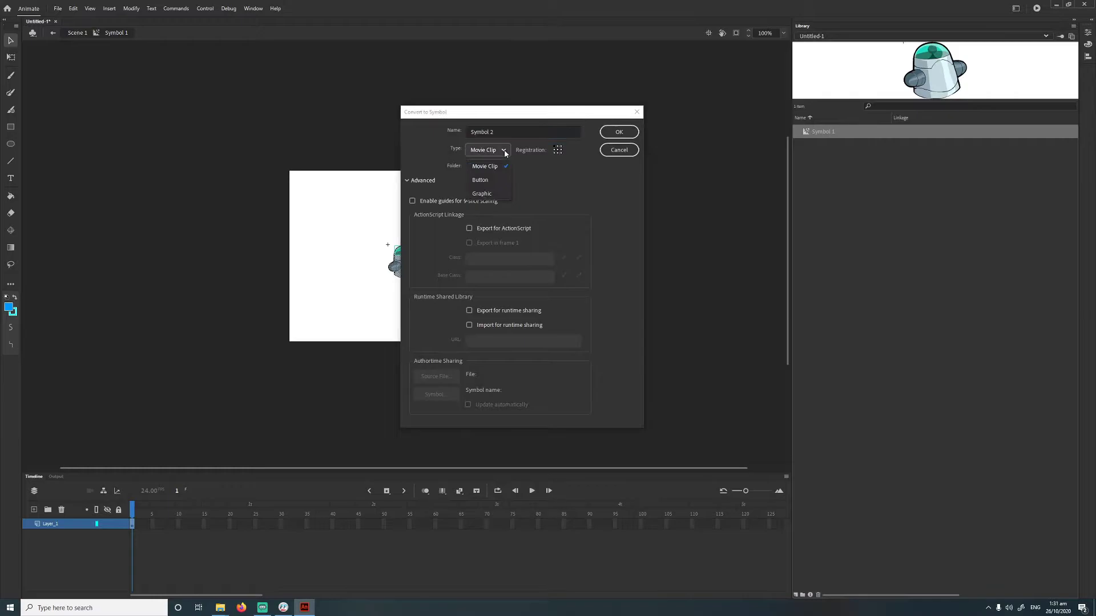
pyautogui.click(487, 194)
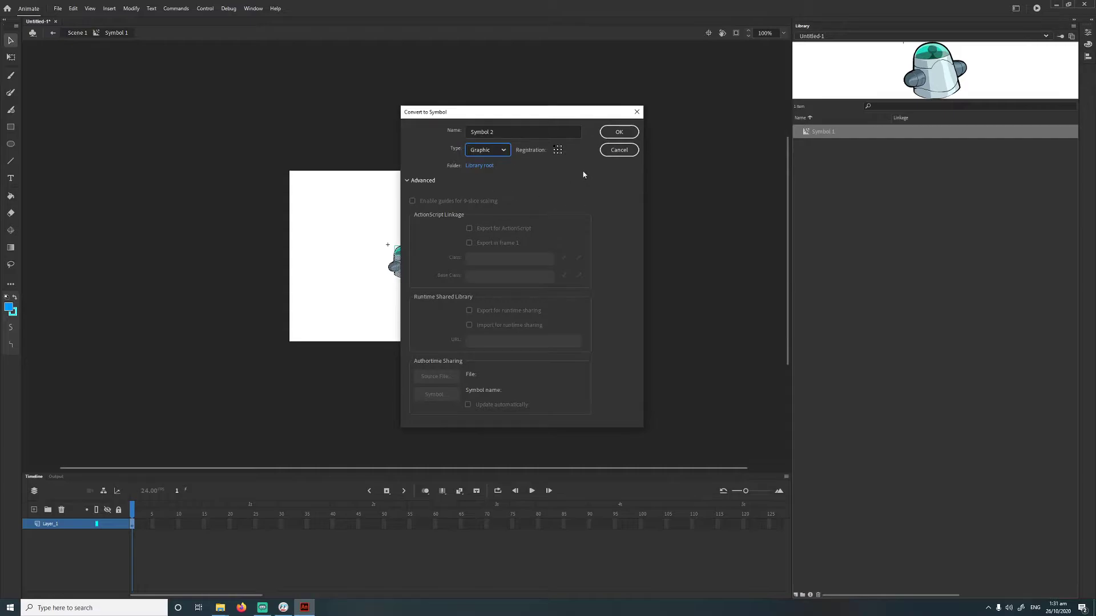
# - Confirm graphic Symbol 2 and check Symbol 1 and Symbol 2 in the library
pyautogui.click(615, 133)
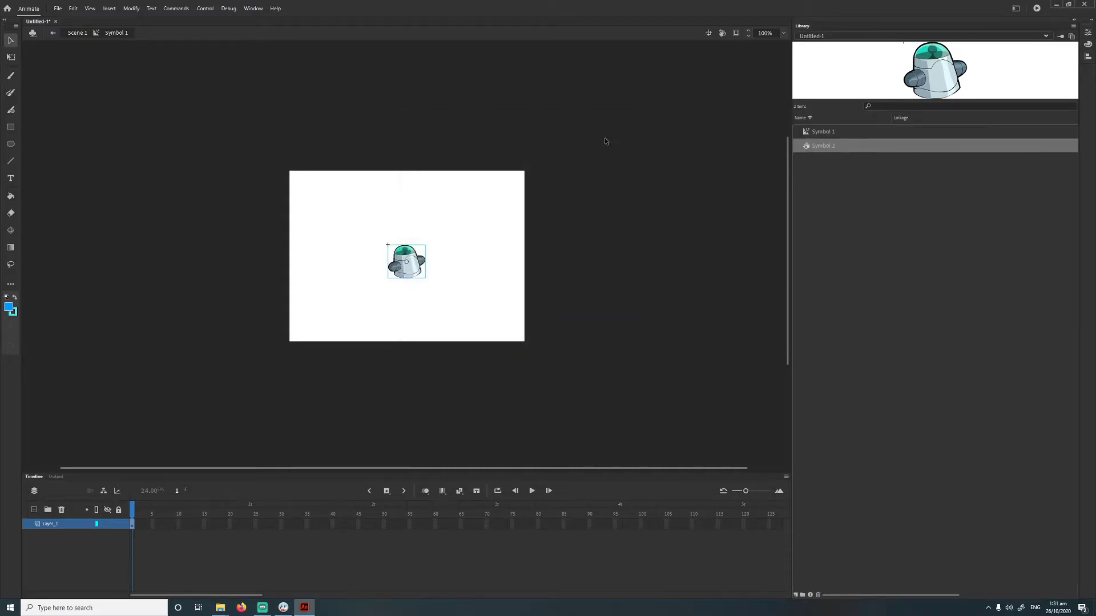
pyautogui.click(818, 134)
pyautogui.click(812, 150)
pyautogui.click(803, 131)
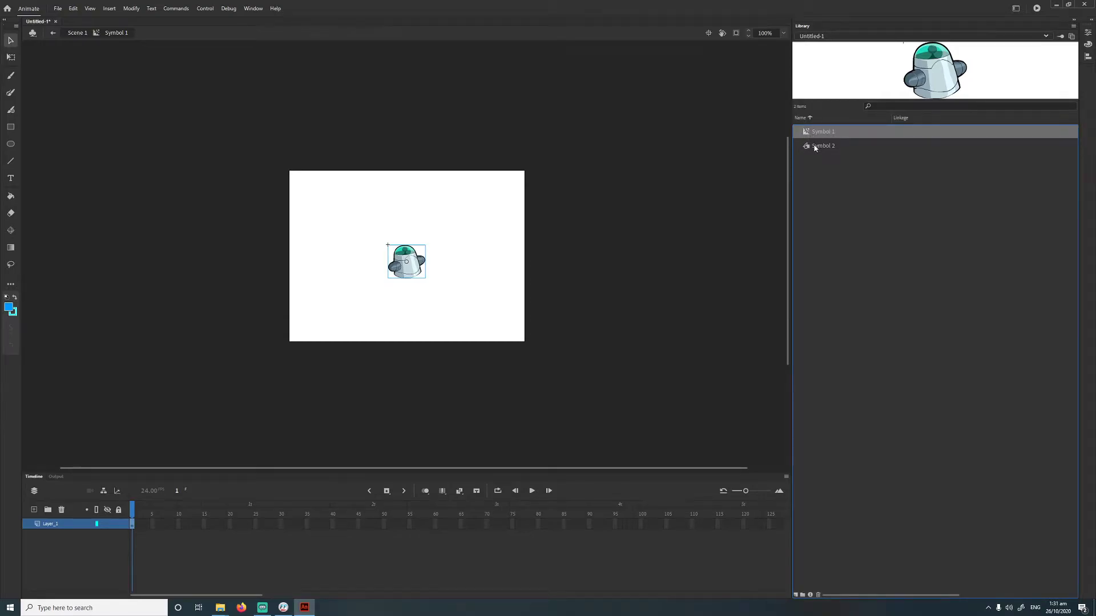
pyautogui.click(817, 148)
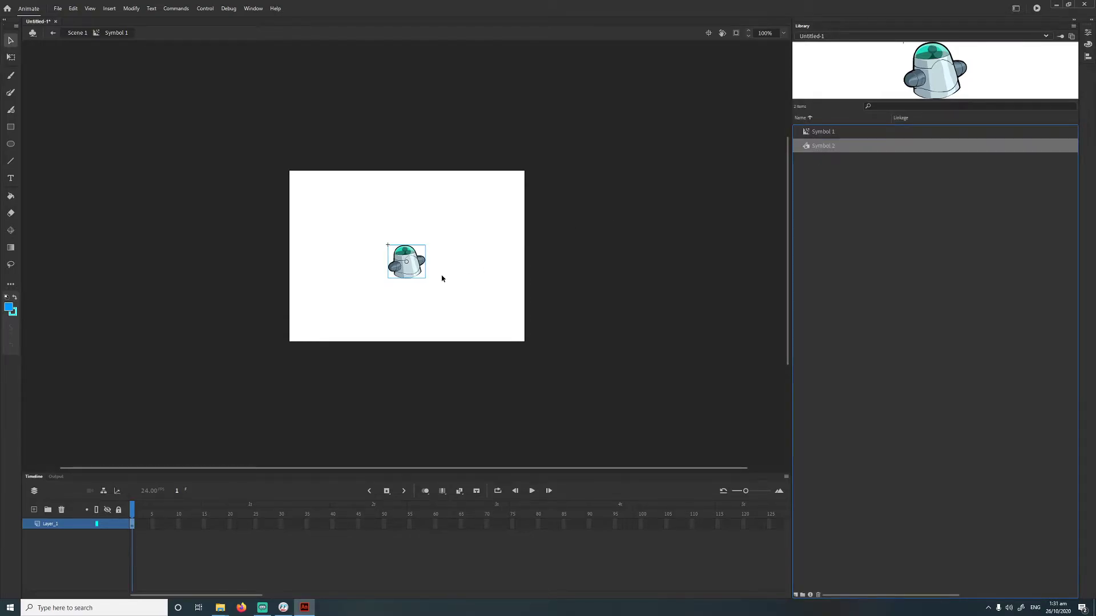
pyautogui.click(563, 247)
pyautogui.click(414, 277)
# - Enter Symbol 2 for editing and select the robot shape inside it
pyautogui.doubleClick(411, 273)
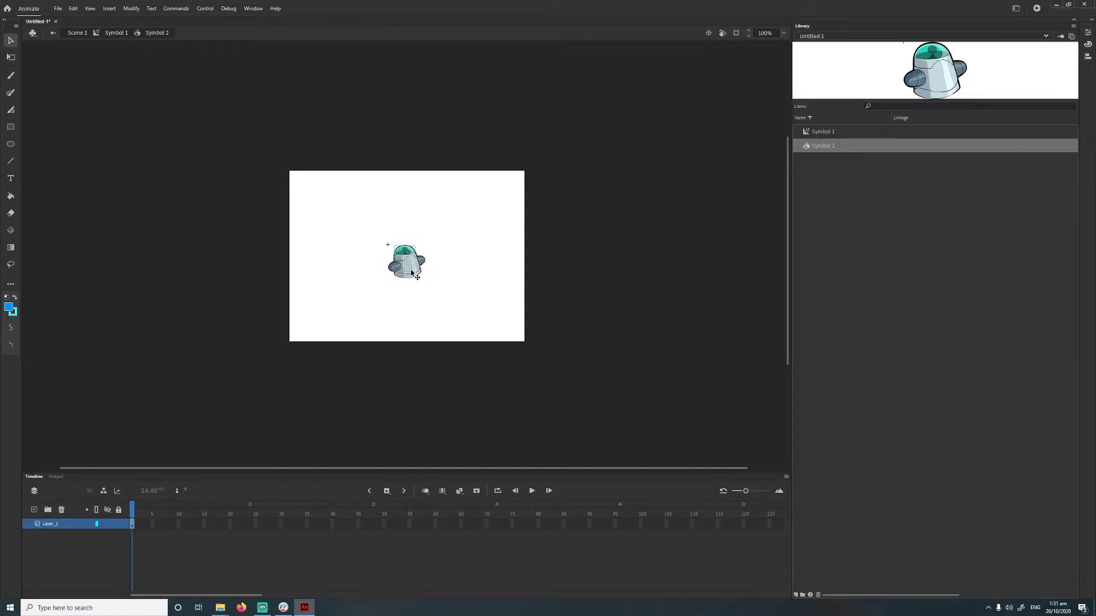
pyautogui.moveTo(561, 163); pyautogui.dragTo(347, 312)
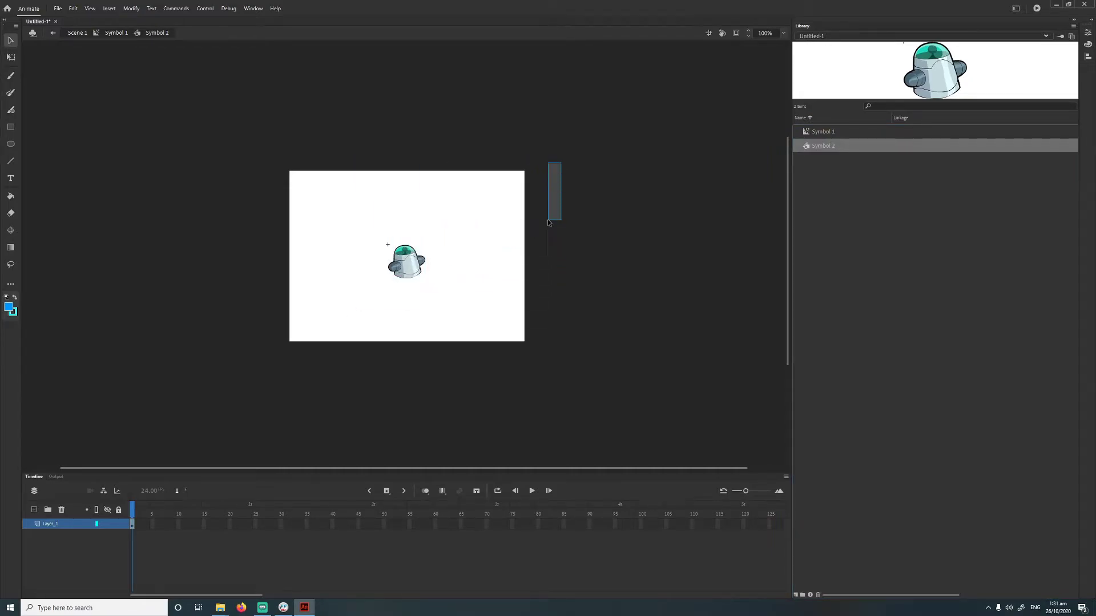
pyautogui.moveTo(483, 226); pyautogui.dragTo(353, 323)
pyautogui.click(558, 266)
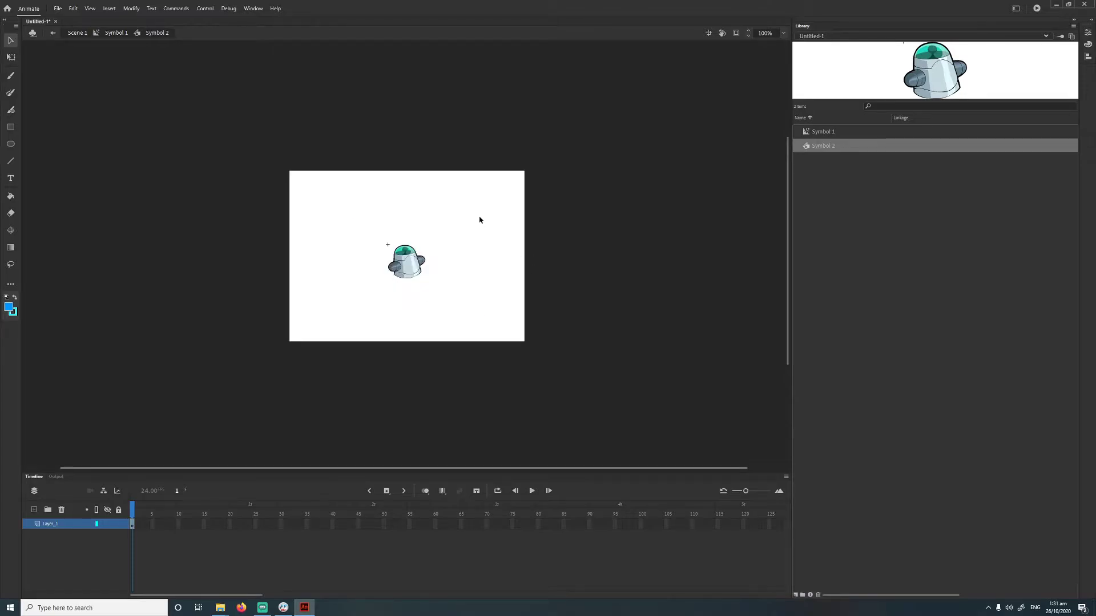
pyautogui.moveTo(483, 217); pyautogui.dragTo(359, 301)
pyautogui.click(489, 275)
pyautogui.click(283, 607)
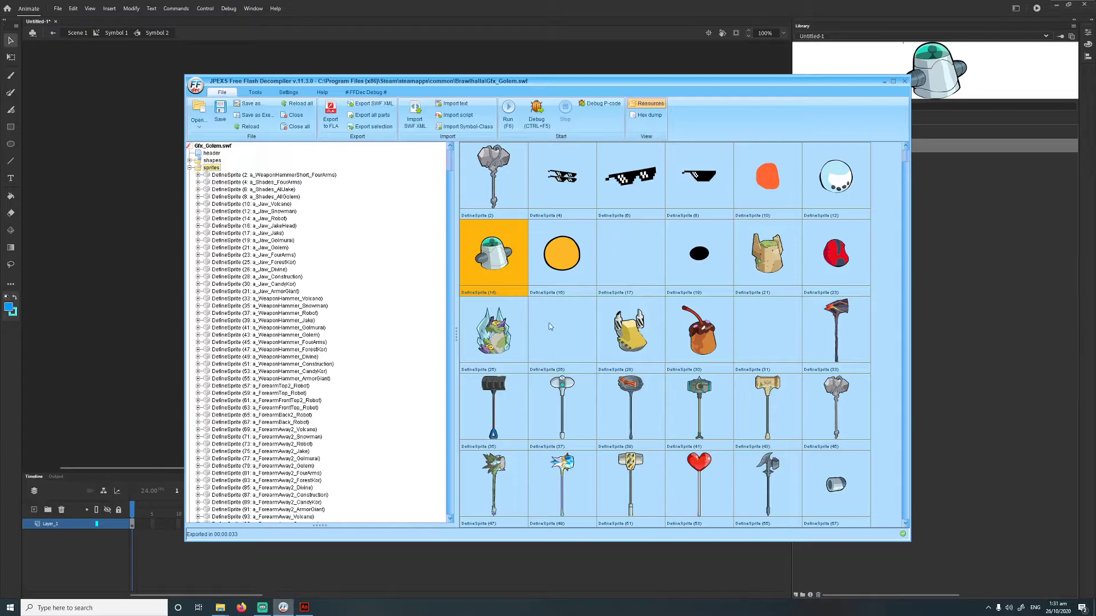
pyautogui.rightClick(518, 265)
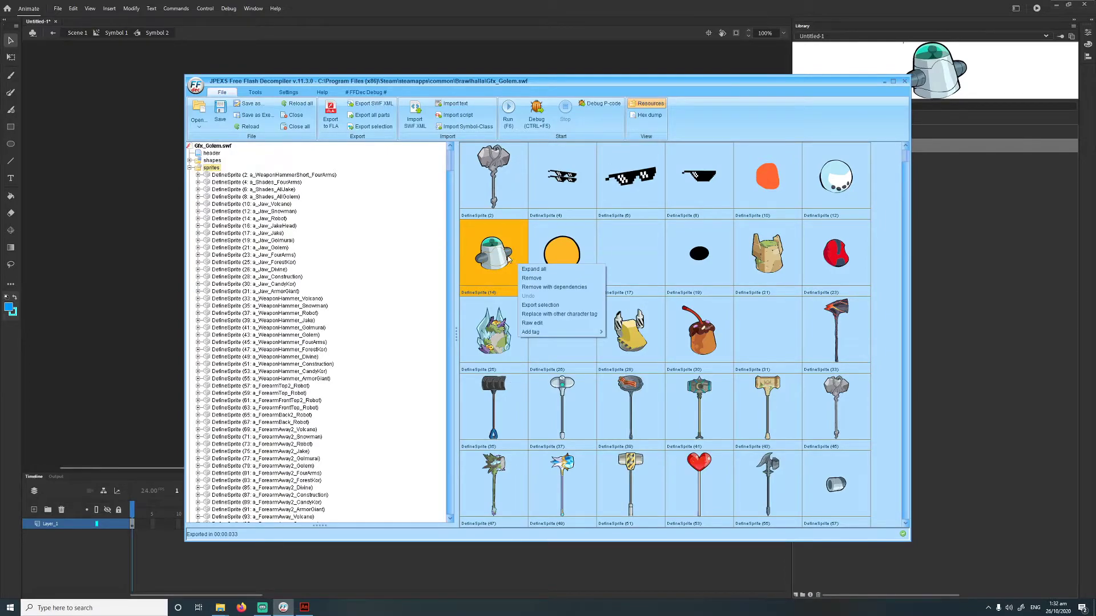
pyautogui.click(508, 259)
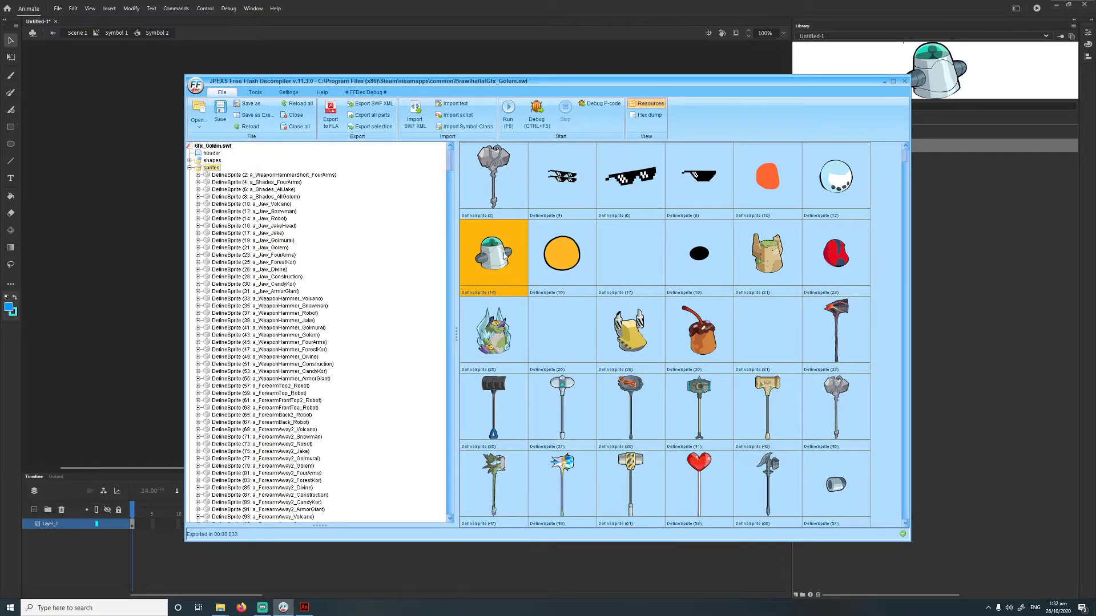
pyautogui.doubleClick(498, 258)
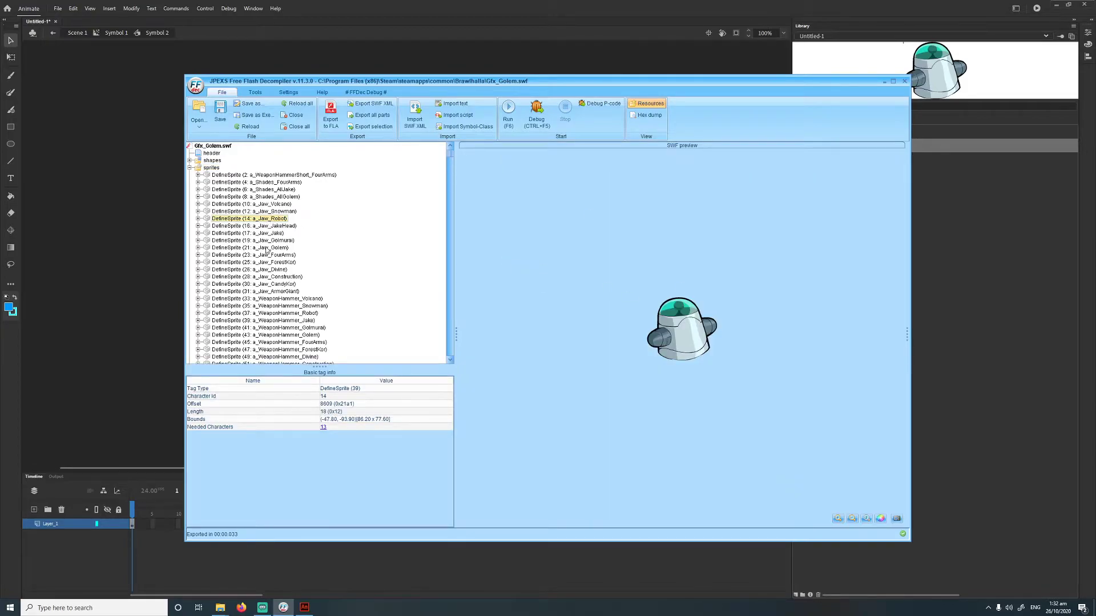
pyautogui.moveTo(321, 420); pyautogui.dragTo(355, 422)
pyautogui.click(323, 424)
pyautogui.click(327, 423)
pyautogui.click(448, 12)
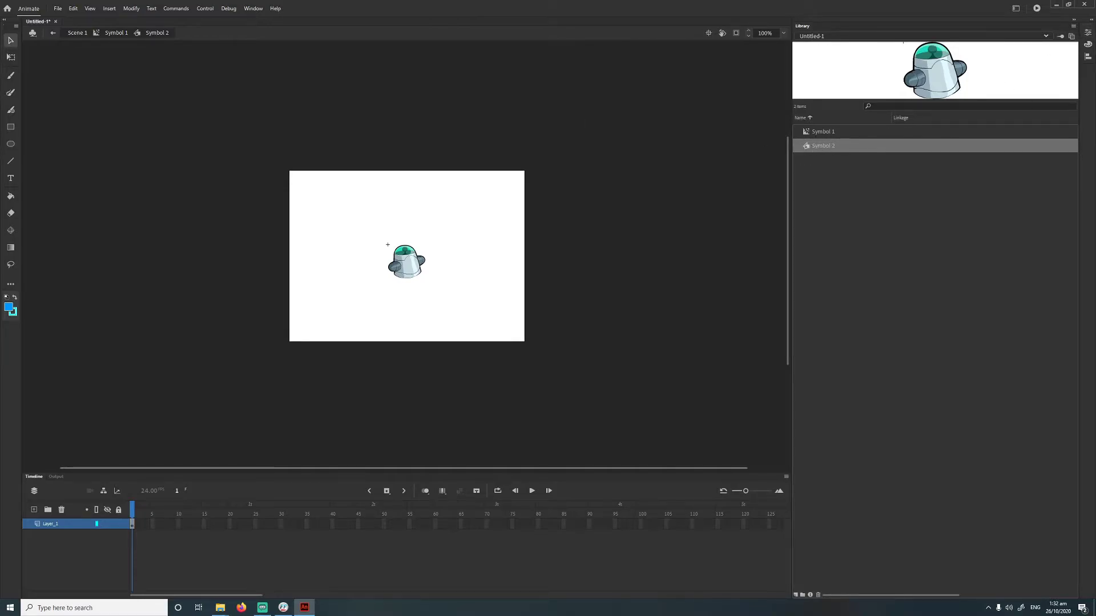
# - Open Symbol 1 and select the Symbol 2 instance with its properties showing
pyautogui.click(1088, 34)
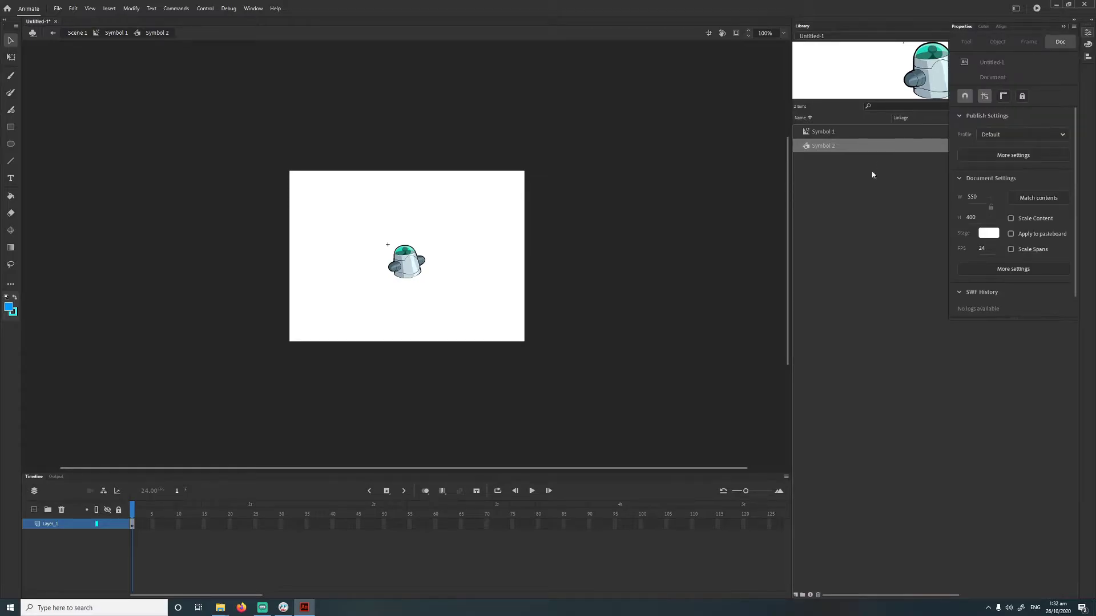
pyautogui.click(402, 232)
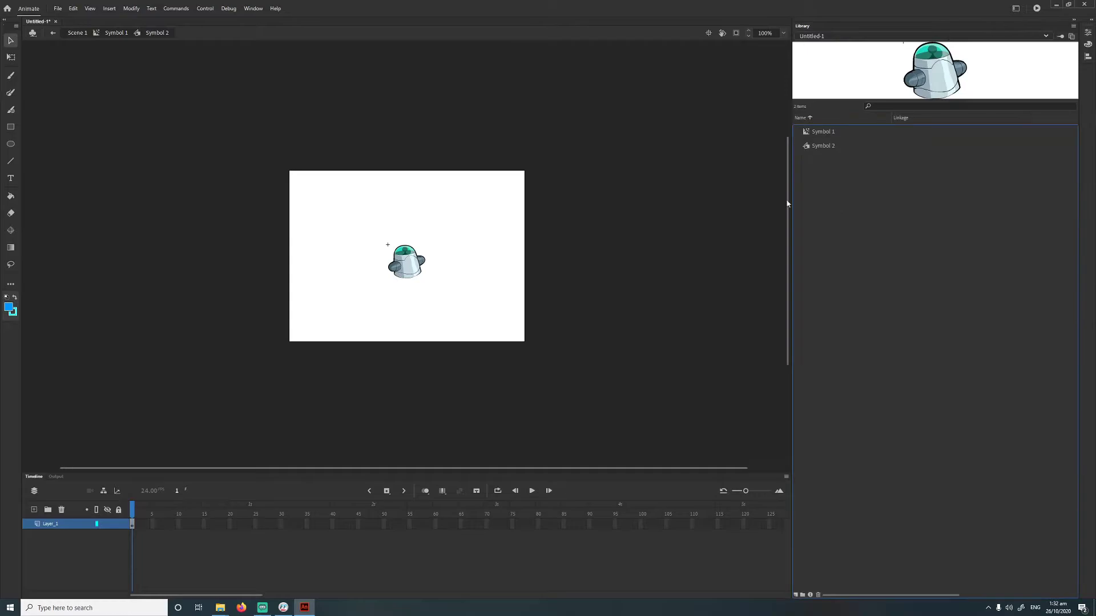
pyautogui.doubleClick(810, 136)
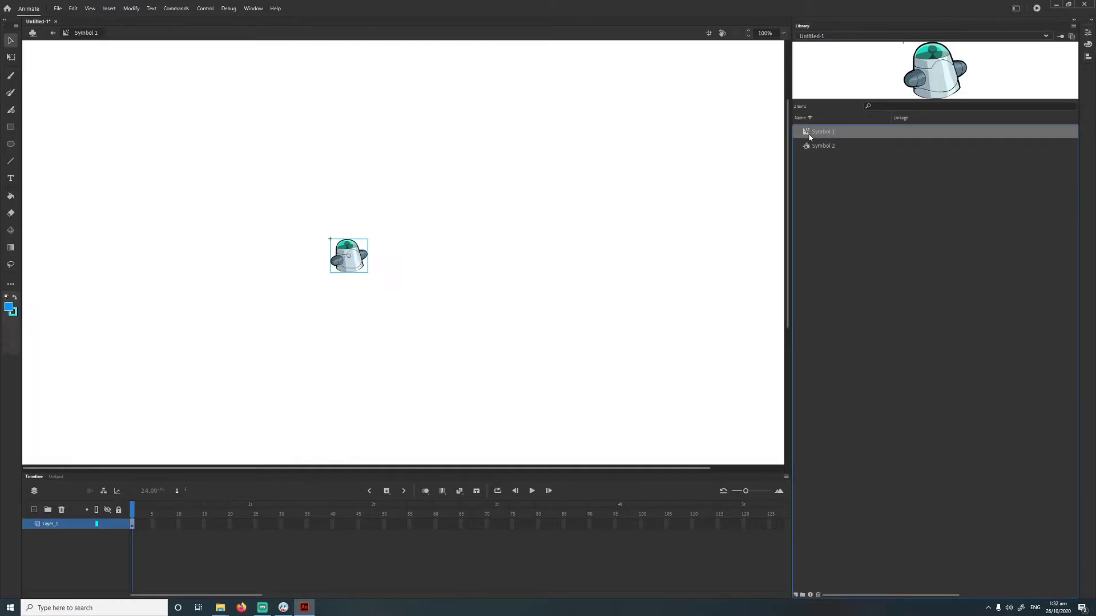
pyautogui.click(369, 272)
pyautogui.click(346, 272)
pyautogui.click(1088, 35)
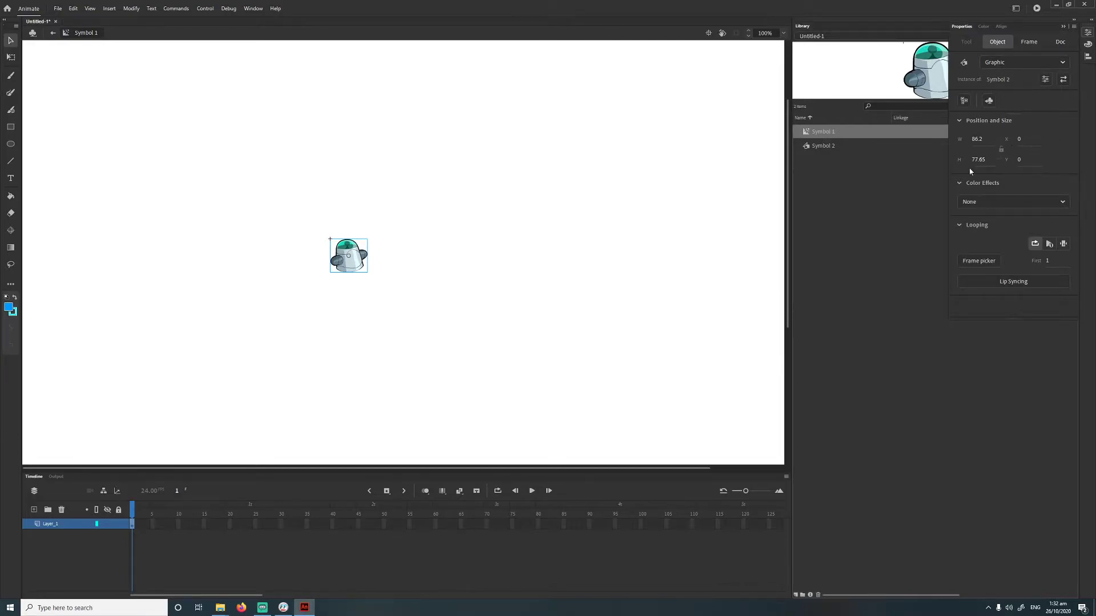
# - Set the instance's X position to -47.8, copied from the JPEXS sprite bounds
pyautogui.click(283, 607)
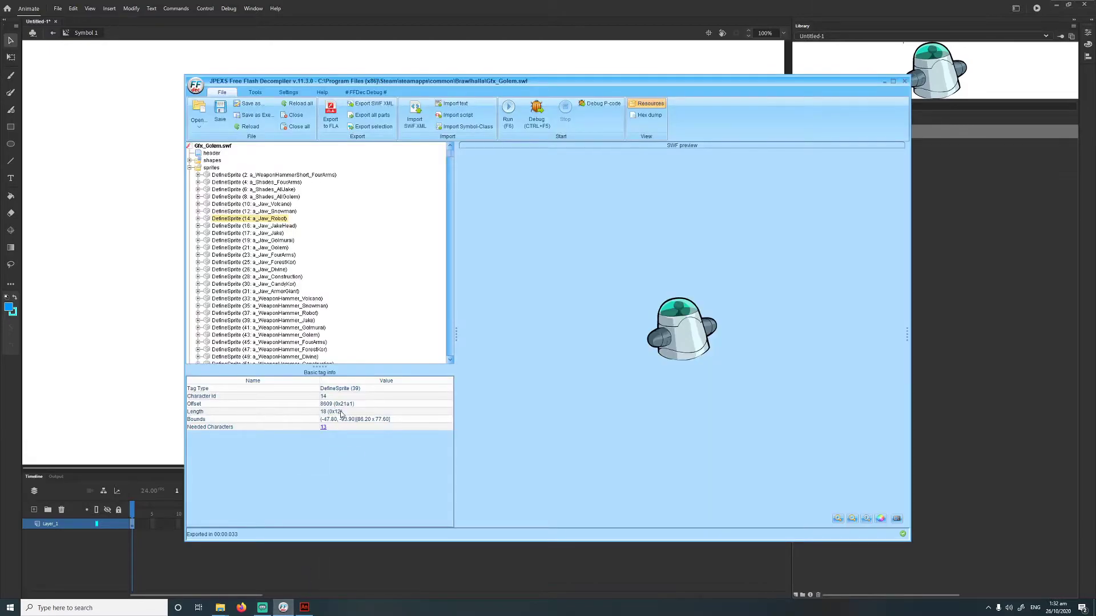
pyautogui.moveTo(337, 423); pyautogui.dragTo(323, 424)
pyautogui.hotkey('ctrl', 'c')
pyautogui.click(1088, 32)
pyautogui.click(1028, 140)
pyautogui.hotkey('ctrl', 'v')
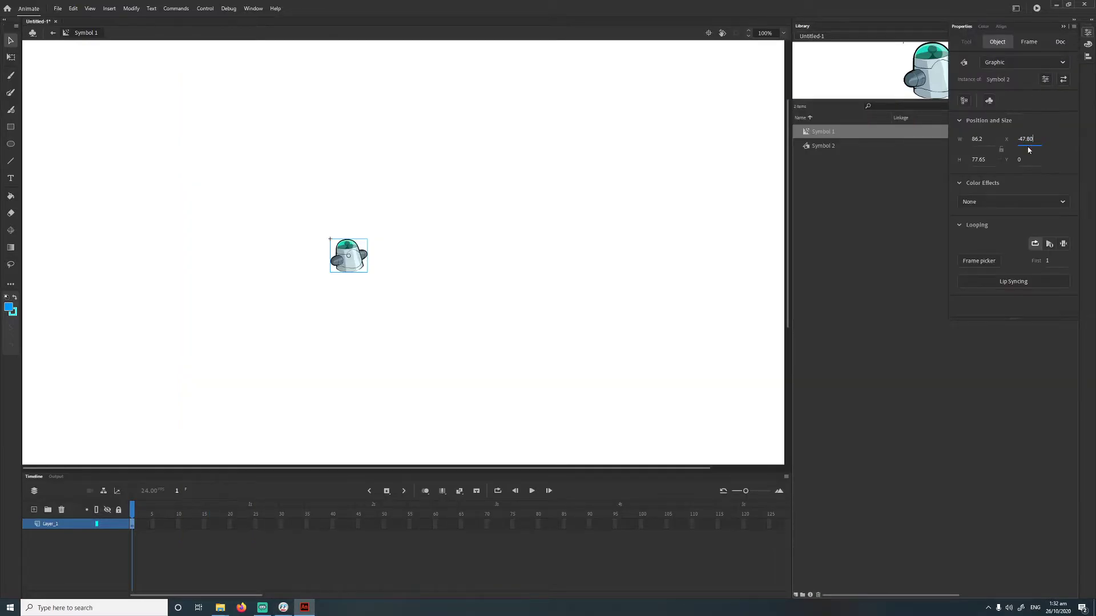
# - Set the instance's Y position to -93.9, matching the JPEXS bounds, and deselect it
pyautogui.click(283, 607)
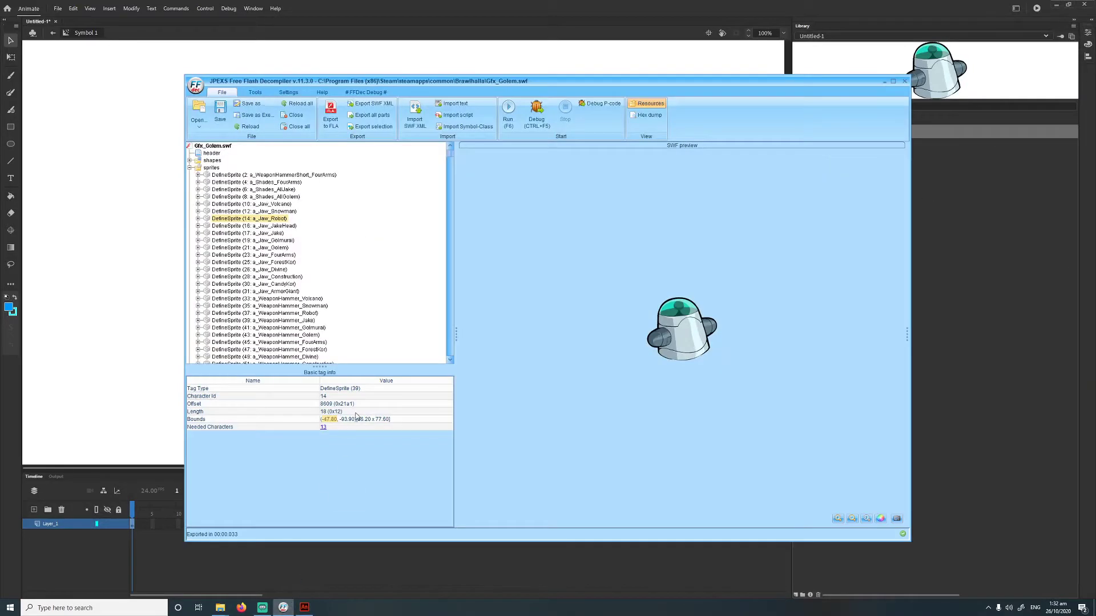
pyautogui.moveTo(354, 421); pyautogui.dragTo(341, 423)
pyautogui.click(1023, 266)
pyautogui.click(1087, 32)
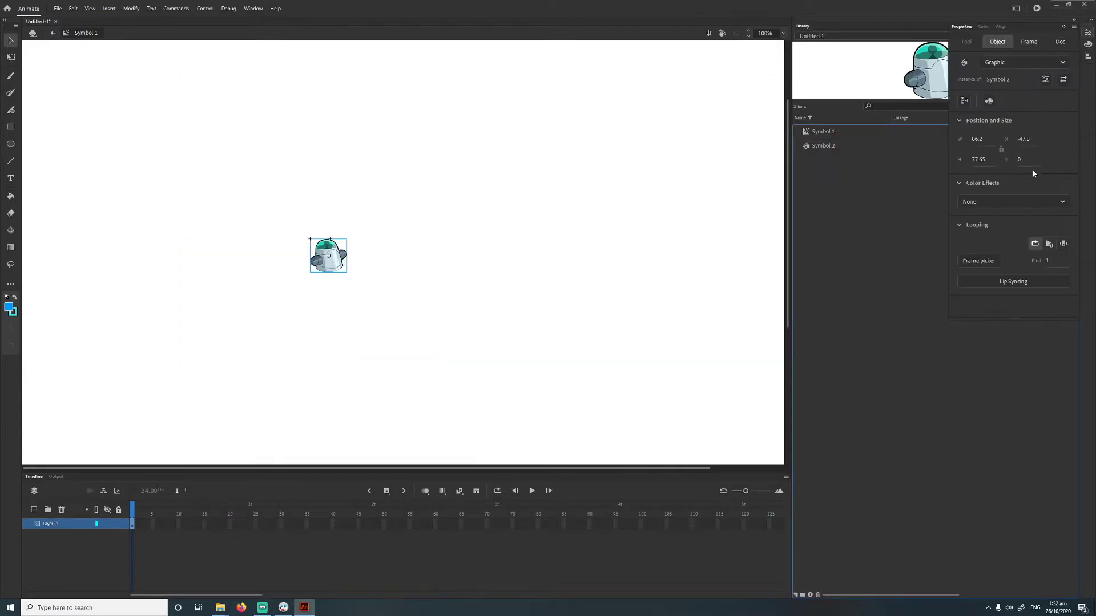
pyautogui.click(1020, 160)
pyautogui.write('-93.9')
pyautogui.press('Return')
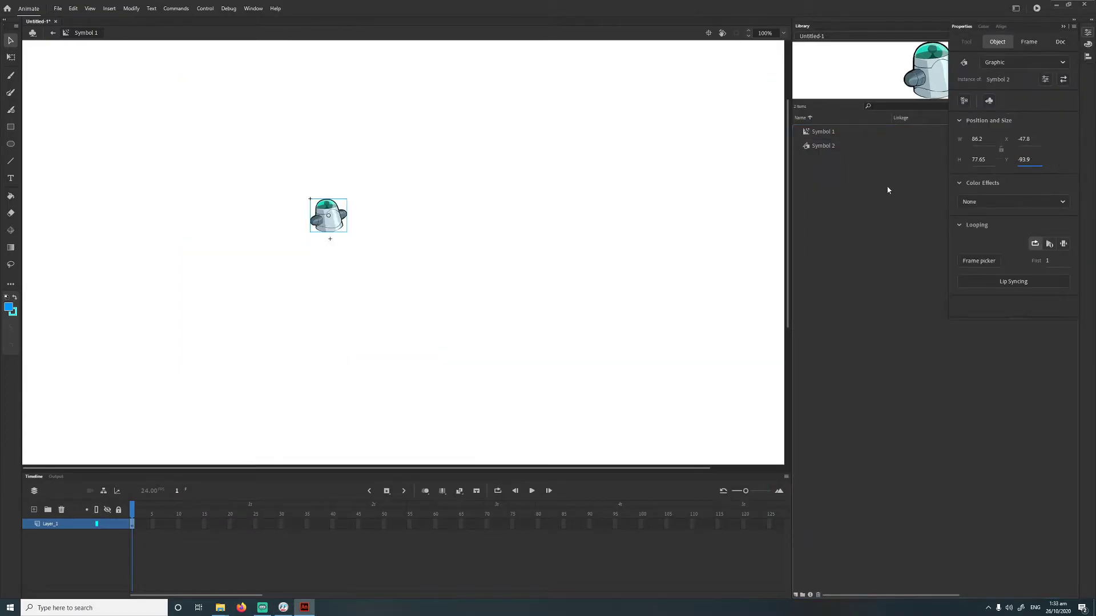
pyautogui.click(600, 200)
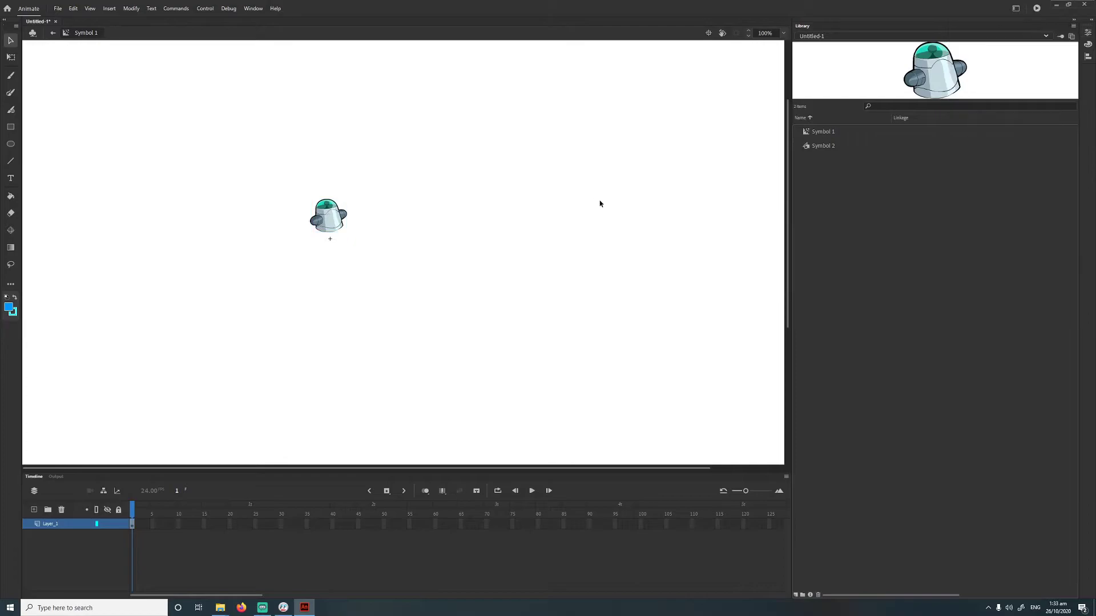
pyautogui.click(948, 183)
# - Return to Scene 1, then edit Symbol 1 and its nested Symbol 2 robot drawing in place
pyautogui.click(51, 33)
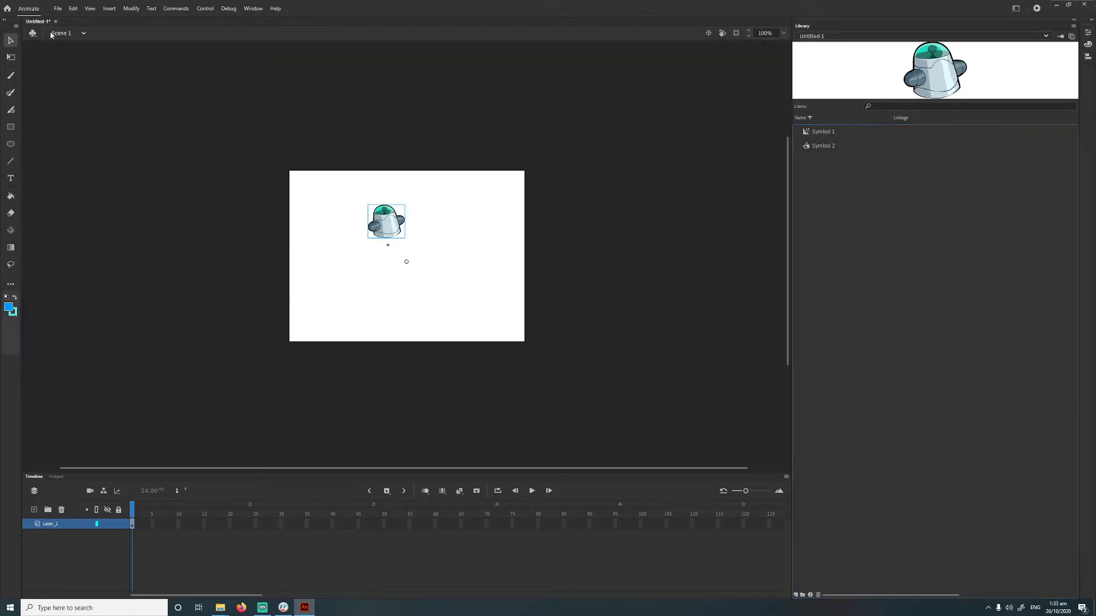
pyautogui.scroll(3, 338, 238)
pyautogui.scroll(-3, 338, 234)
pyautogui.scroll(1, 366, 245)
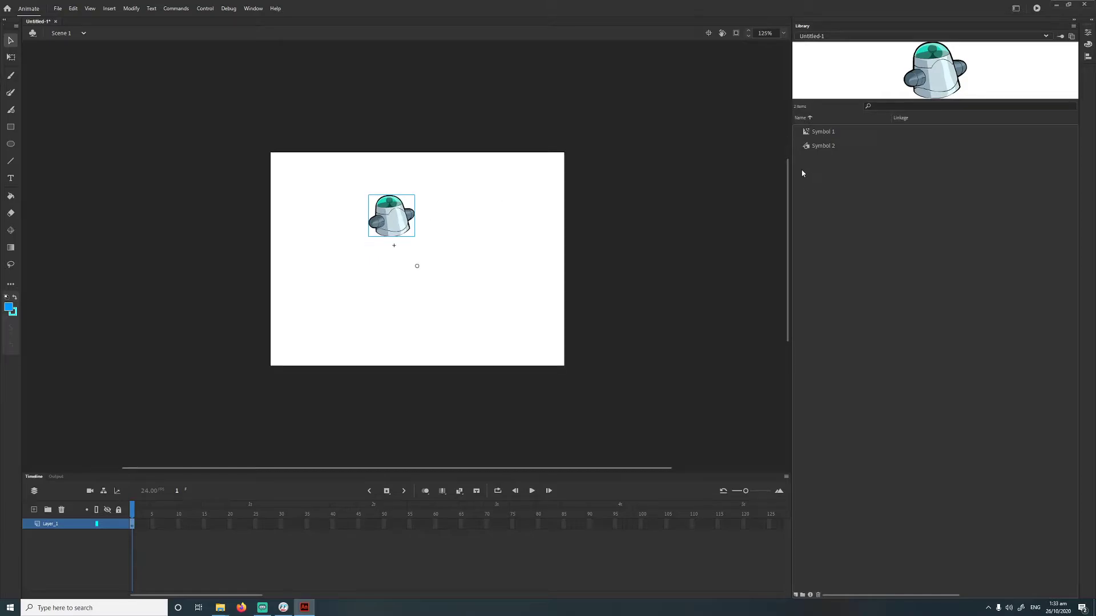
pyautogui.click(807, 147)
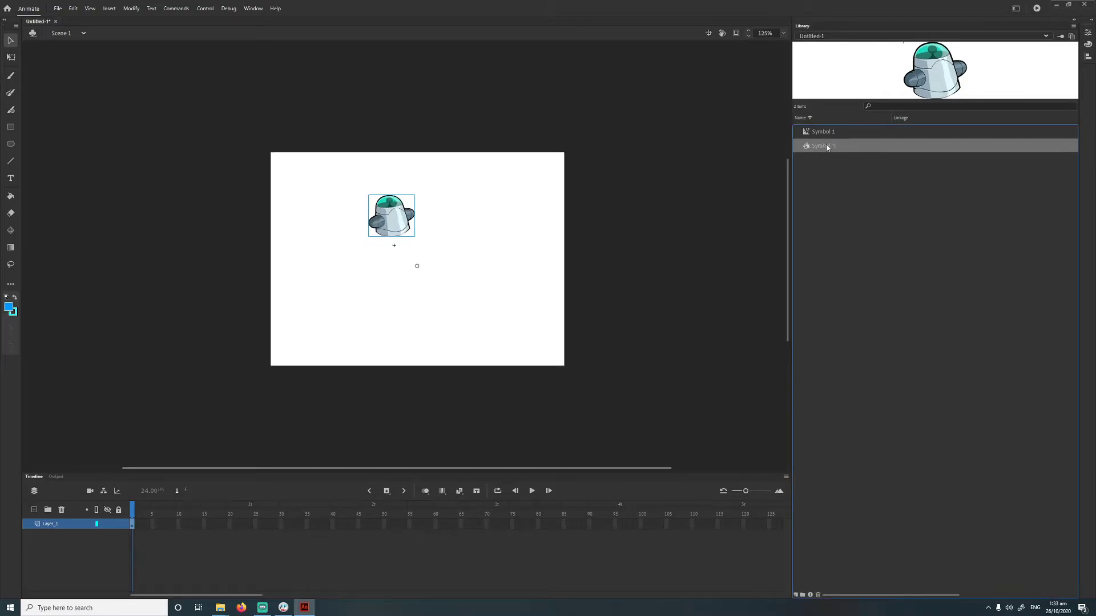
pyautogui.click(813, 134)
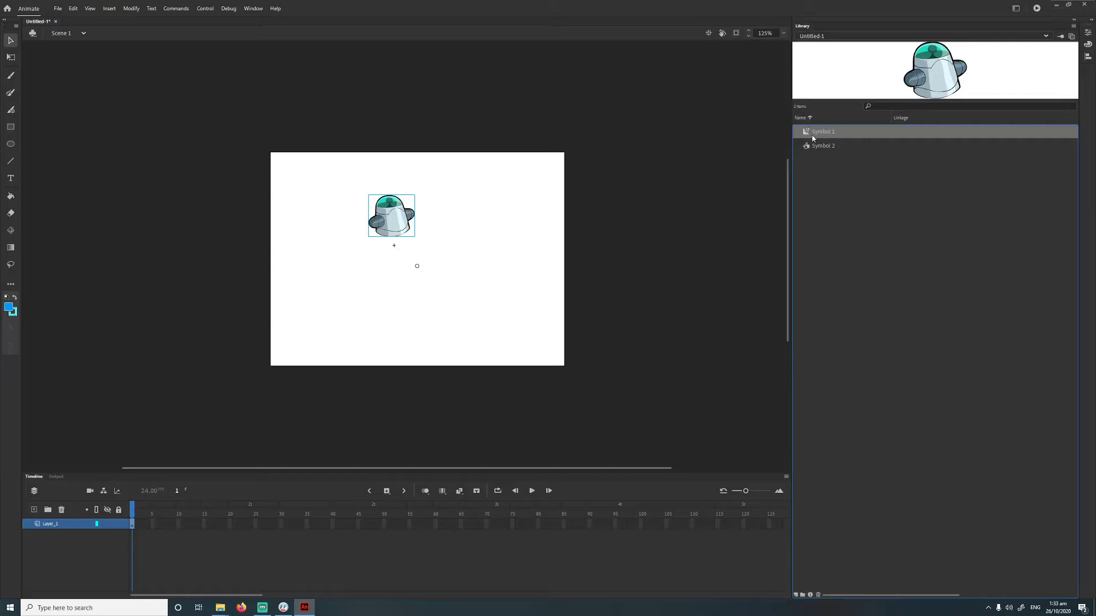
pyautogui.doubleClick(402, 225)
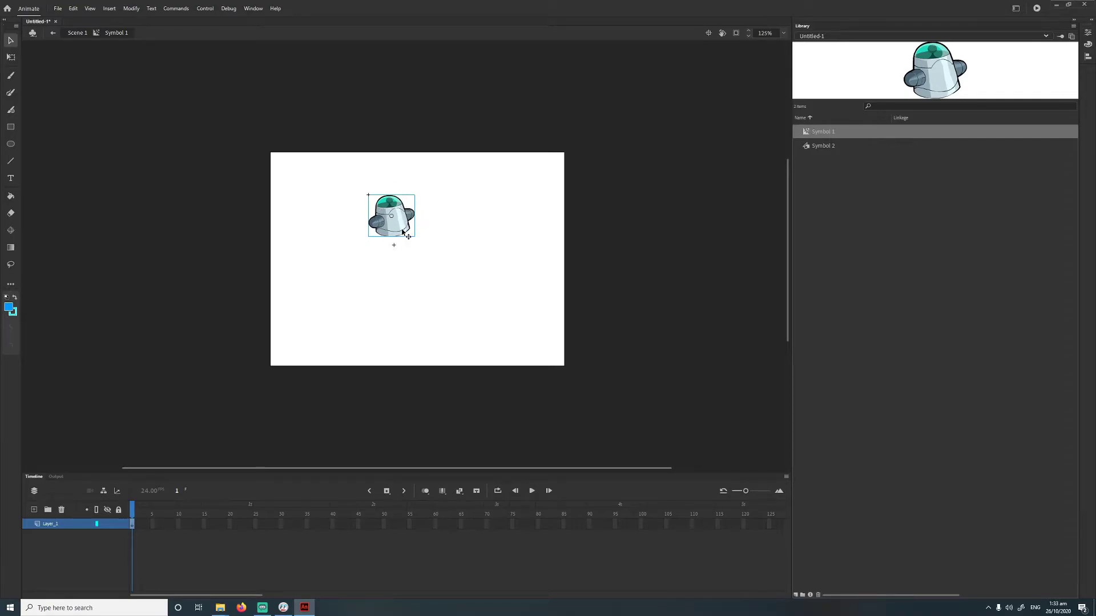
pyautogui.doubleClick(402, 231)
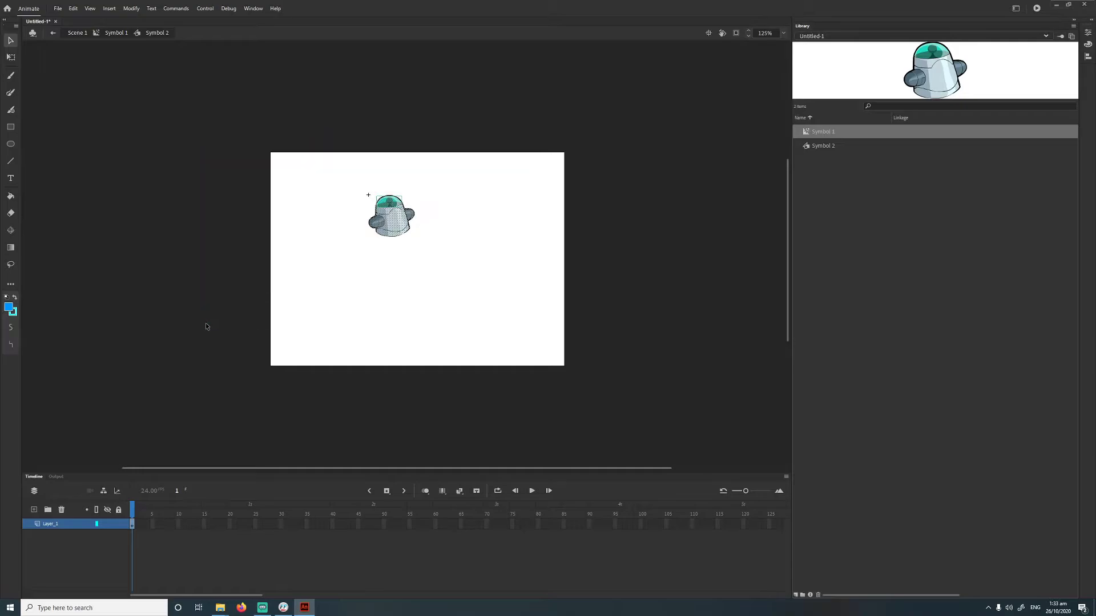
pyautogui.click(404, 232)
# - Insert keyframes at frames 3, 5 and 7 in Symbol 2 and extend its timeline to frame 8
pyautogui.click(234, 422)
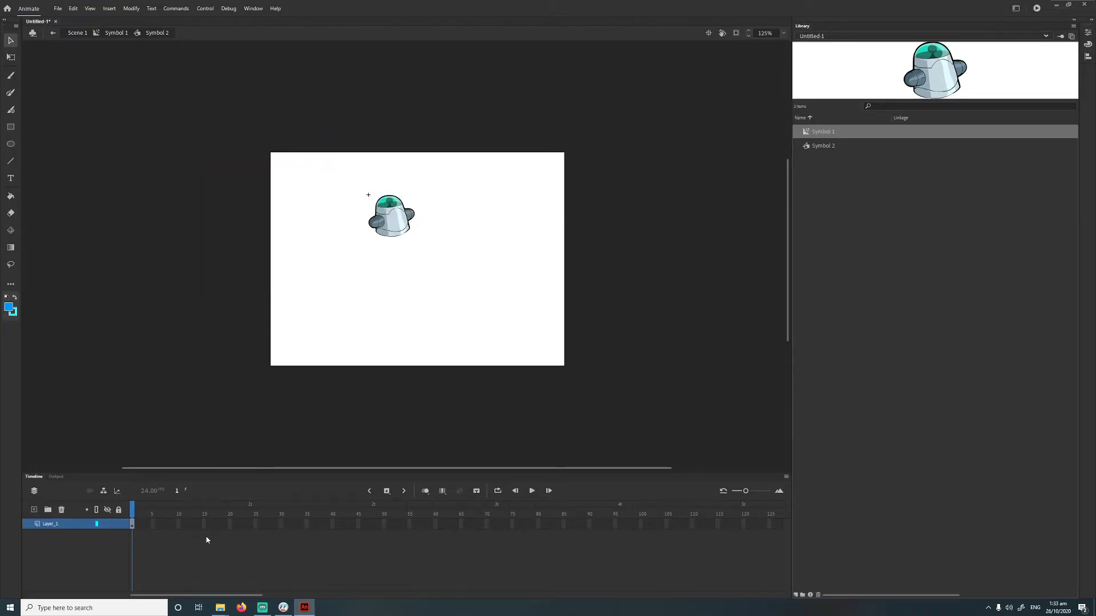
pyautogui.rightClick(142, 524)
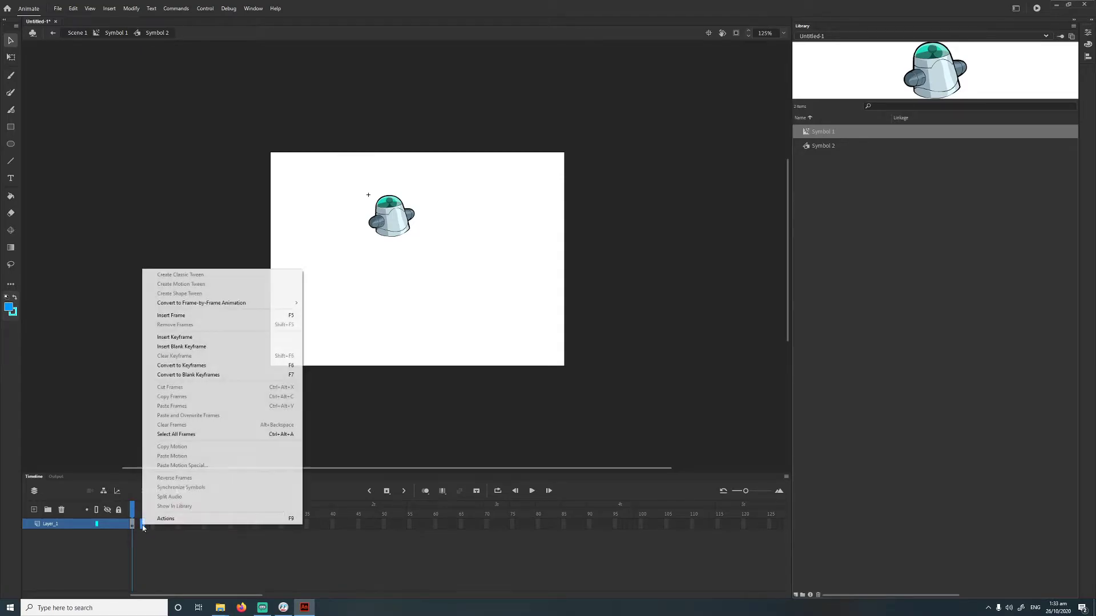
pyautogui.click(181, 337)
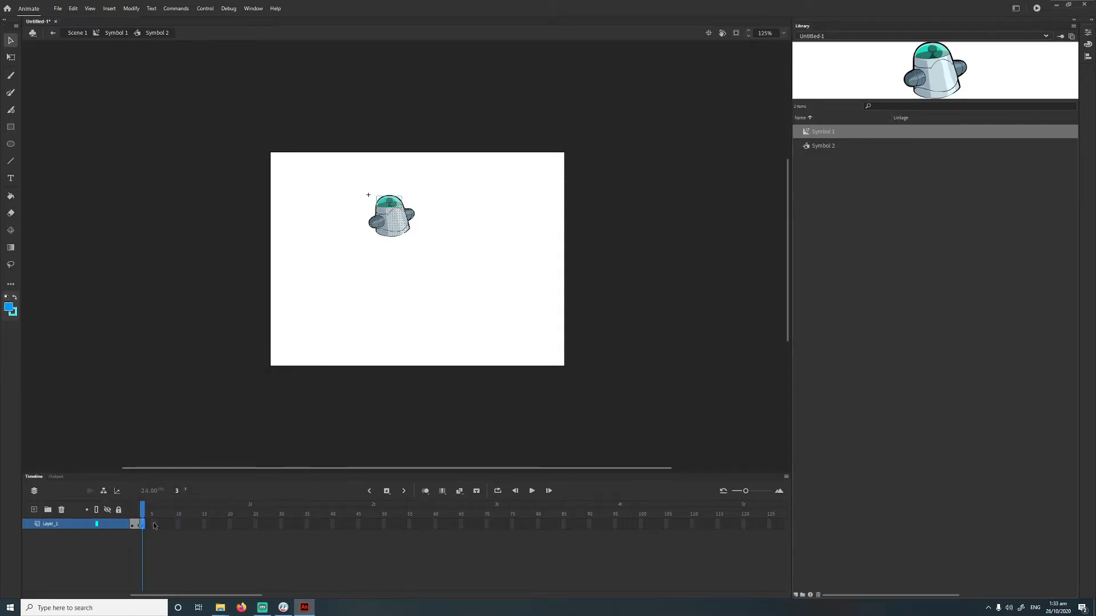
pyautogui.rightClick(154, 524)
pyautogui.click(186, 335)
pyautogui.rightClick(161, 525)
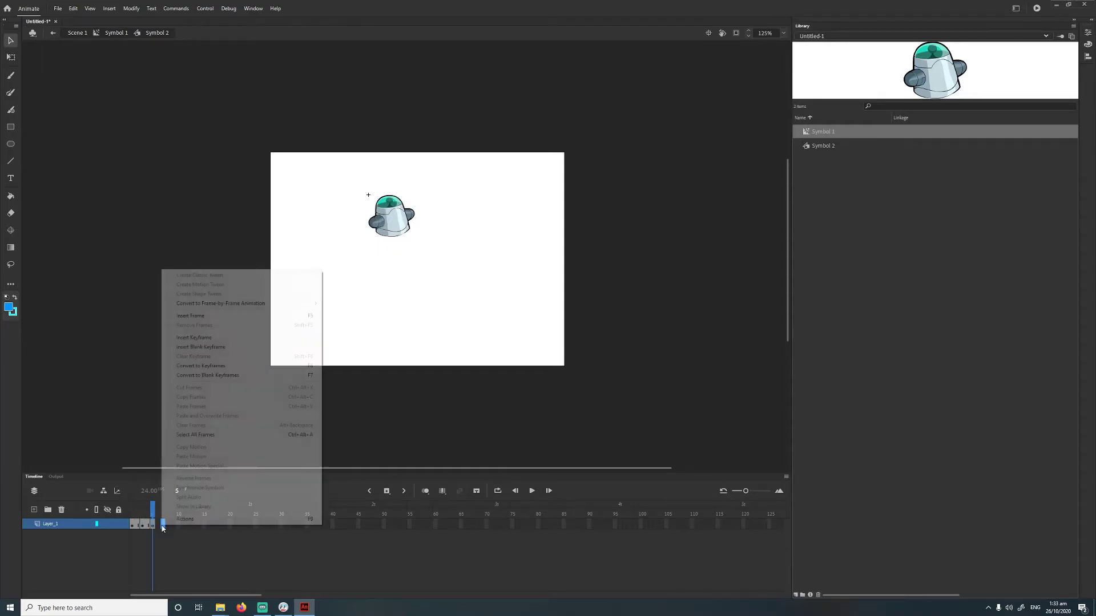
pyautogui.click(211, 338)
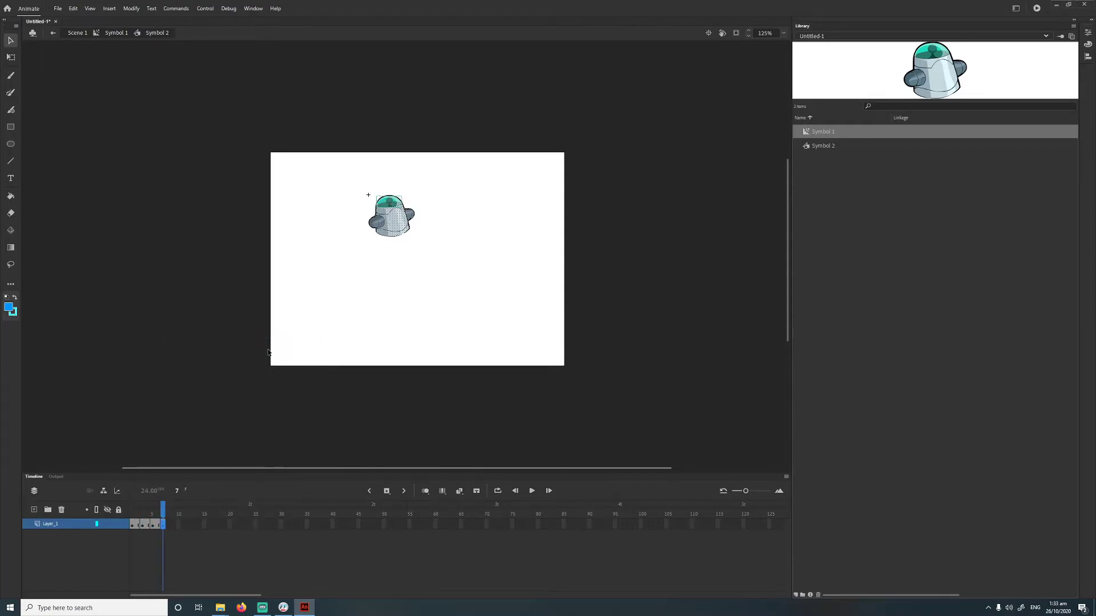
pyautogui.rightClick(167, 526)
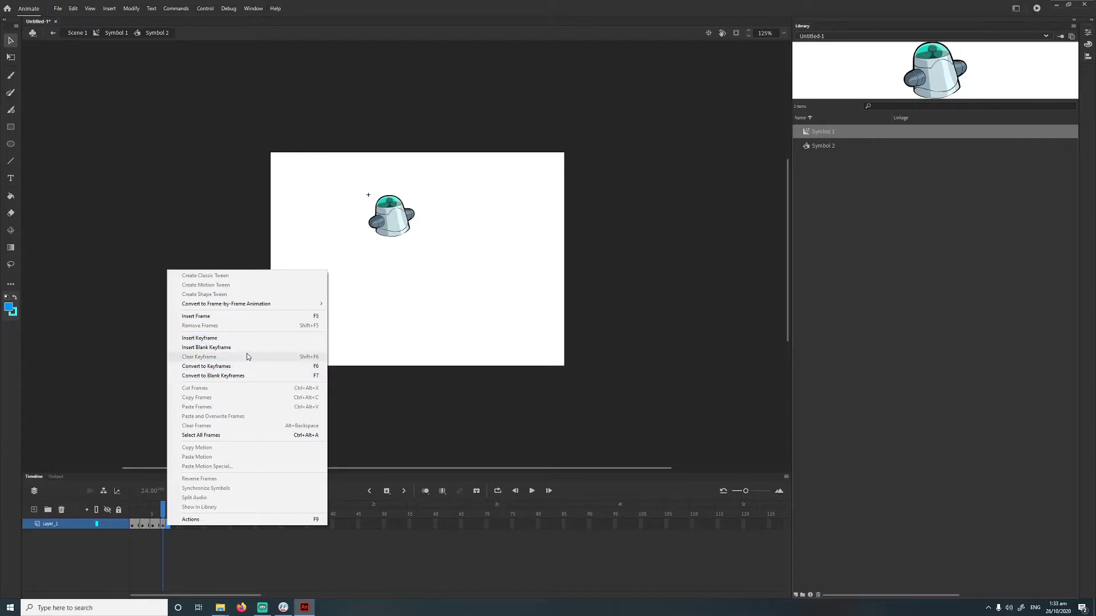
pyautogui.click(221, 316)
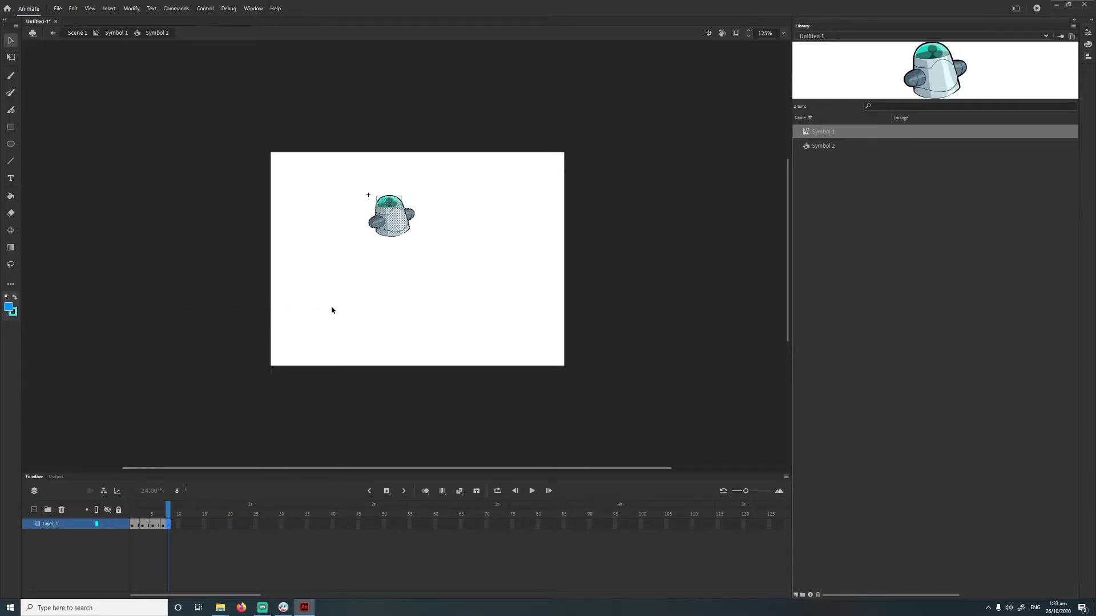
# - Zoom in, set the fill colour to cyan and return to frame 1
pyautogui.scroll(3, 370, 199)
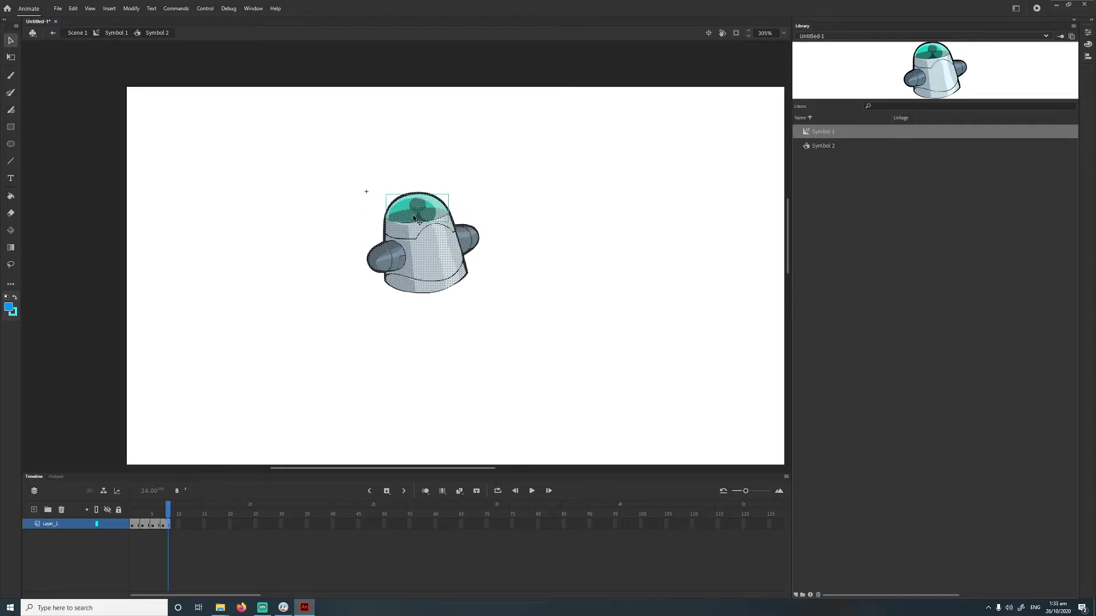
pyautogui.click(506, 276)
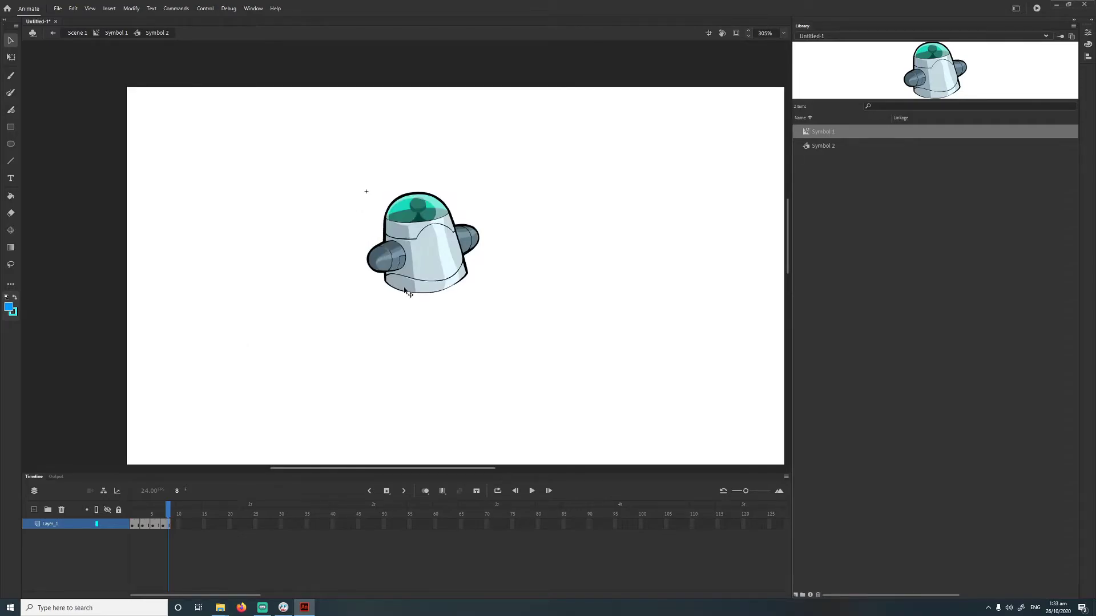
pyautogui.click(8, 308)
pyautogui.click(85, 365)
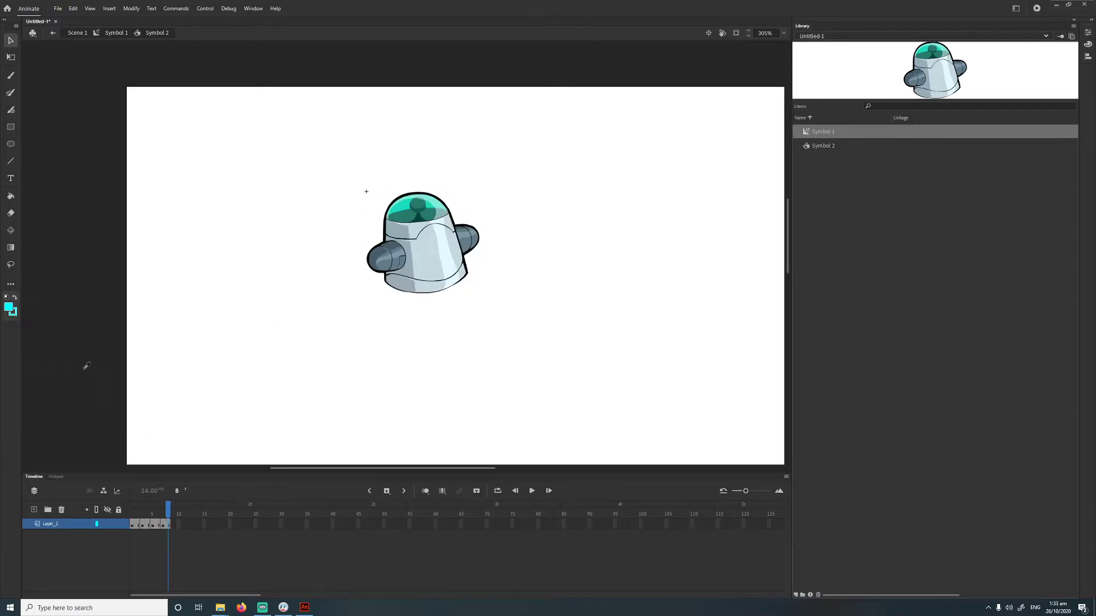
pyautogui.click(132, 525)
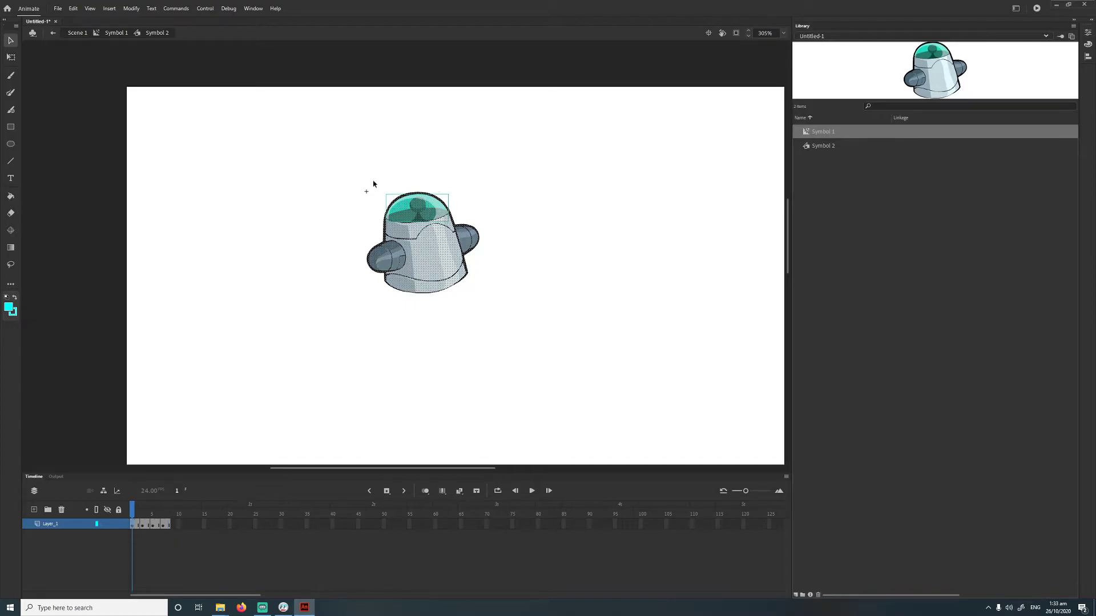
# - Try out brush types with test strokes, then brush cyan squiggles inside the robot's glass dome
pyautogui.click(10, 75)
pyautogui.moveTo(193, 187); pyautogui.dragTo(186, 236)
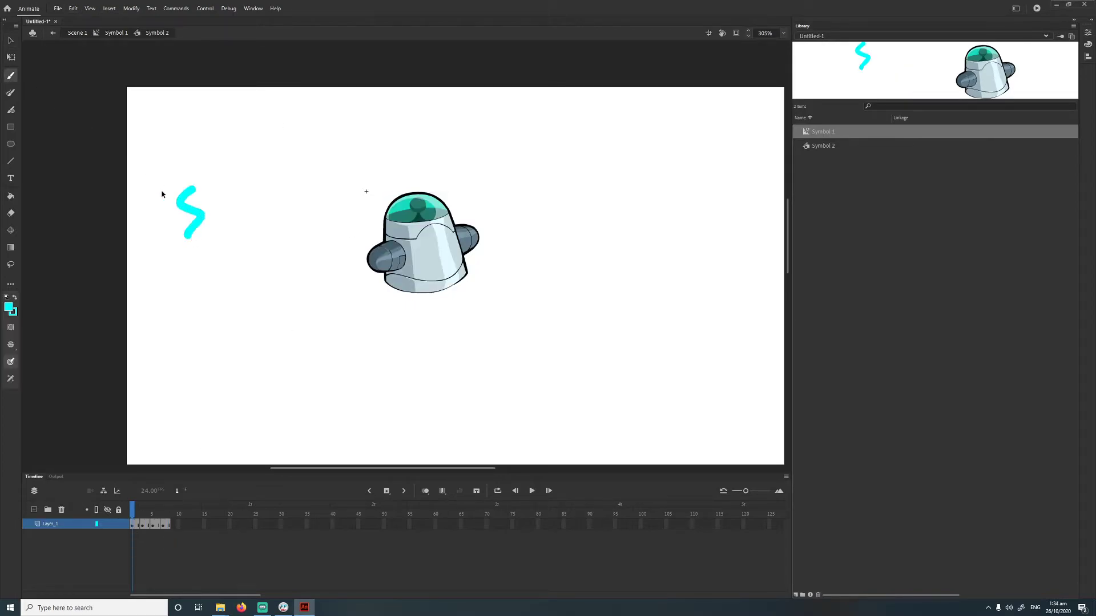
pyautogui.hotkey('ctrl', 'z')
pyautogui.click(10, 110)
pyautogui.moveTo(194, 164); pyautogui.dragTo(188, 225)
pyautogui.hotkey('ctrl', 'z')
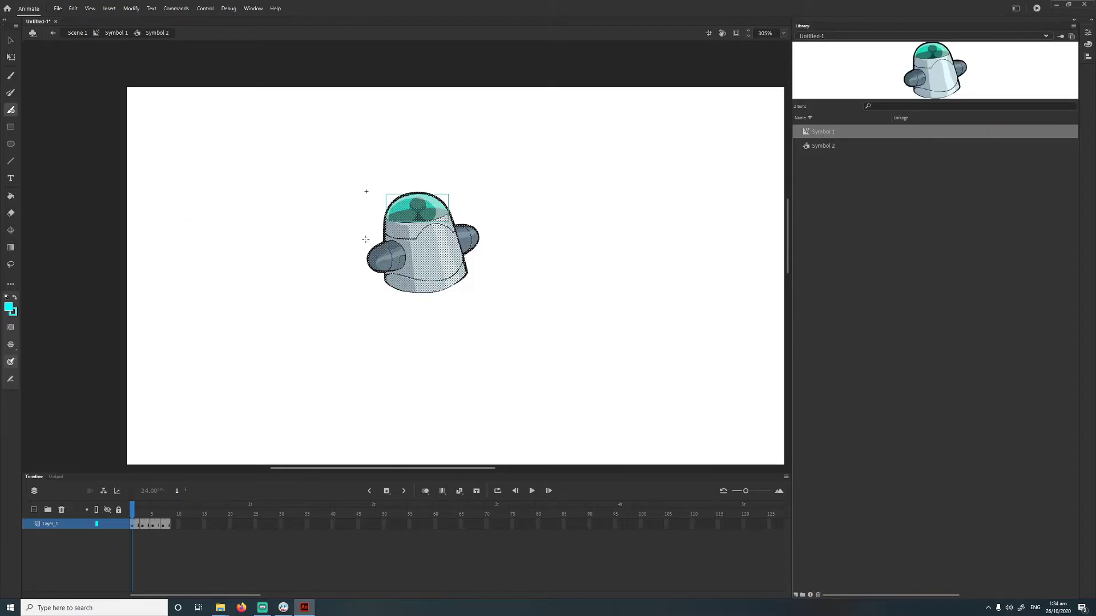
pyautogui.moveTo(414, 204); pyautogui.dragTo(393, 221)
pyautogui.hotkey('ctrl', 'z')
pyautogui.click(11, 76)
pyautogui.moveTo(204, 162); pyautogui.dragTo(236, 185)
pyautogui.hotkey('ctrl', 'z')
pyautogui.moveTo(338, 200); pyautogui.dragTo(323, 213)
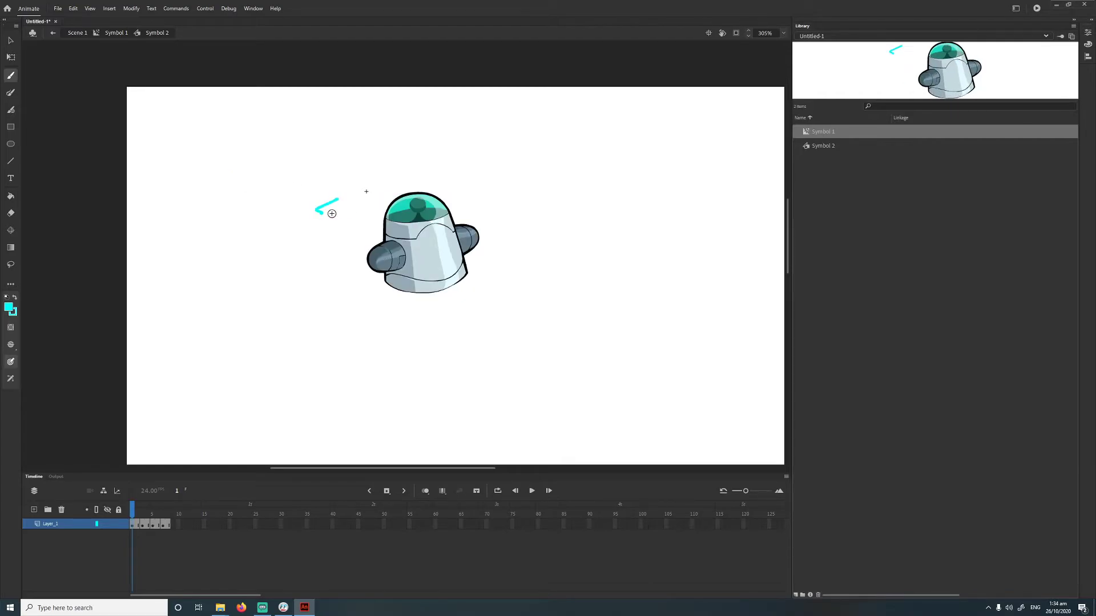
pyautogui.hotkey('ctrl', 'z')
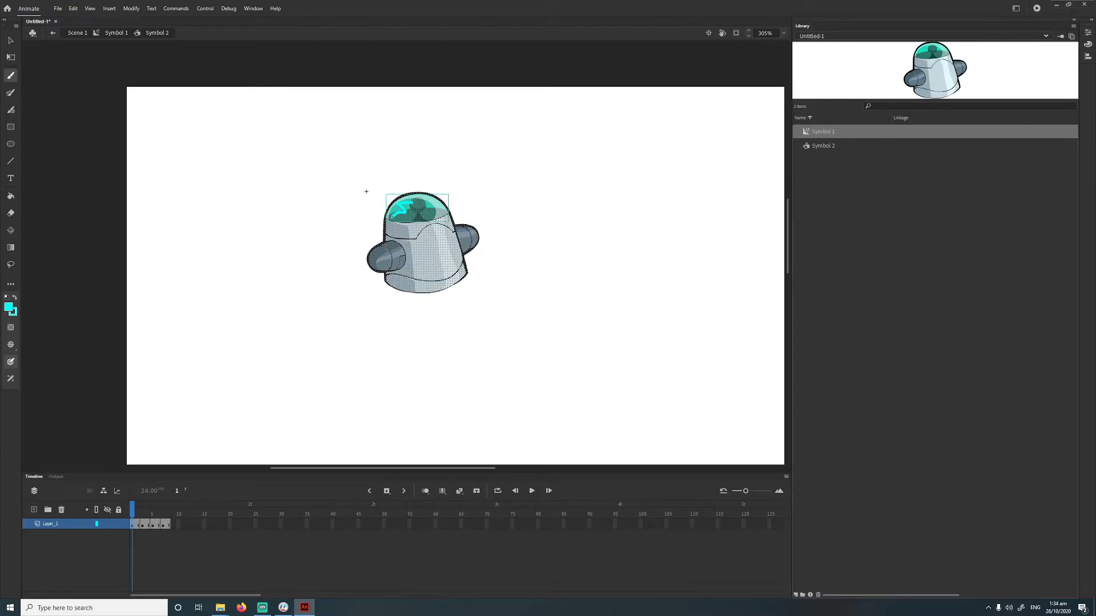
pyautogui.moveTo(423, 203)
pyautogui.mouseDown()
pyautogui.moveTo(407, 219)
pyautogui.moveTo(422, 201)
pyautogui.mouseUp()
# - Paint cyan dome squiggles on frame 3, review frames 5 and 7, and open the fill swatches
pyautogui.click(142, 526)
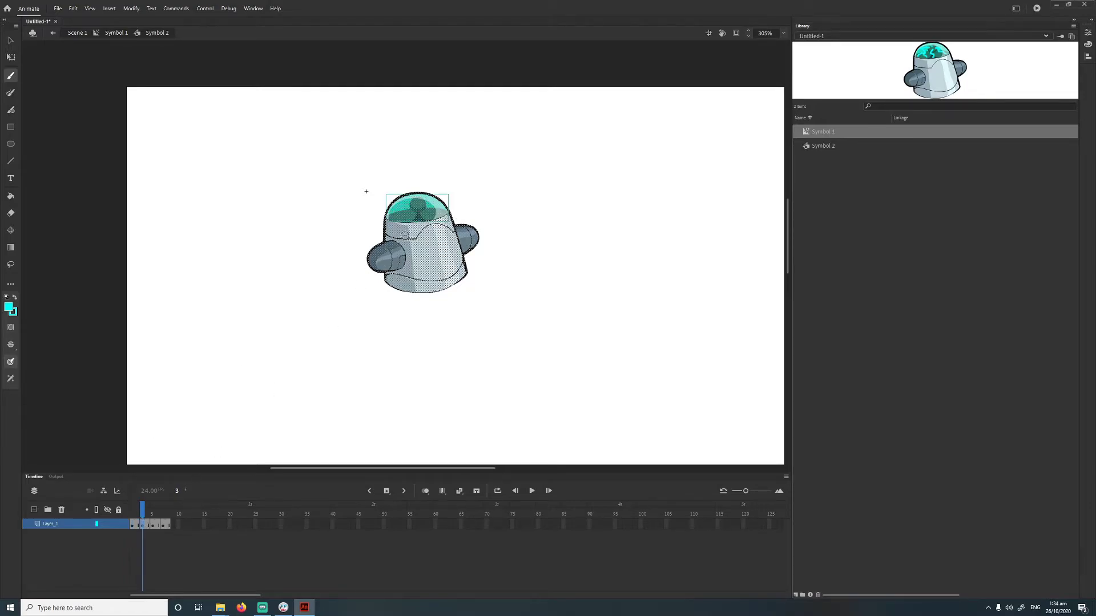
pyautogui.moveTo(412, 213)
pyautogui.mouseDown()
pyautogui.moveTo(421, 204)
pyautogui.moveTo(428, 220)
pyautogui.moveTo(411, 217)
pyautogui.moveTo(423, 203)
pyautogui.moveTo(443, 214)
pyautogui.moveTo(420, 201)
pyautogui.moveTo(394, 208)
pyautogui.moveTo(406, 212)
pyautogui.mouseUp()
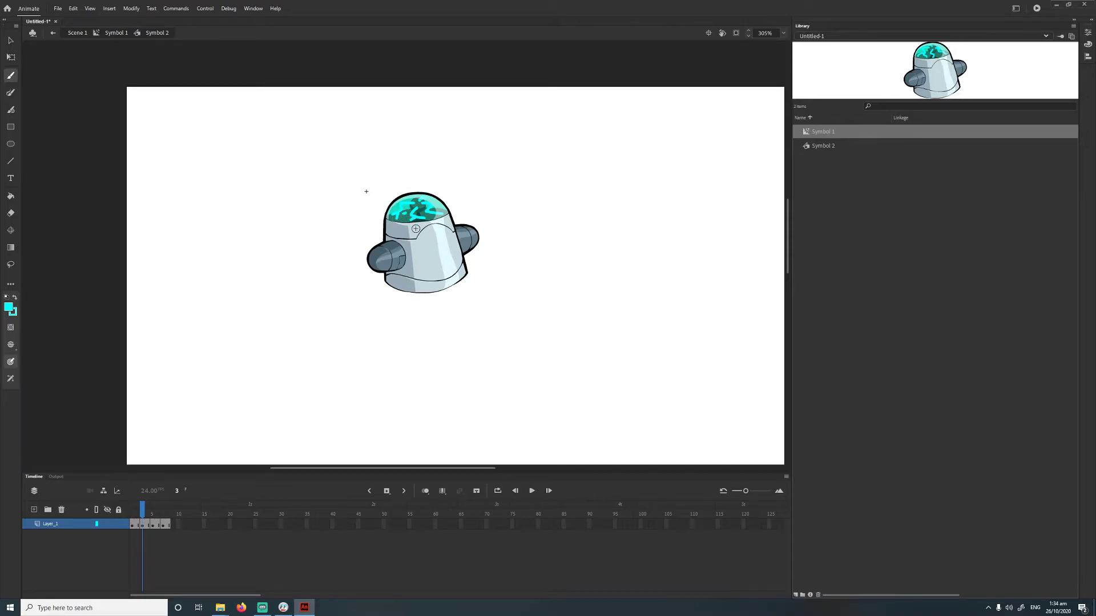
pyautogui.click(152, 525)
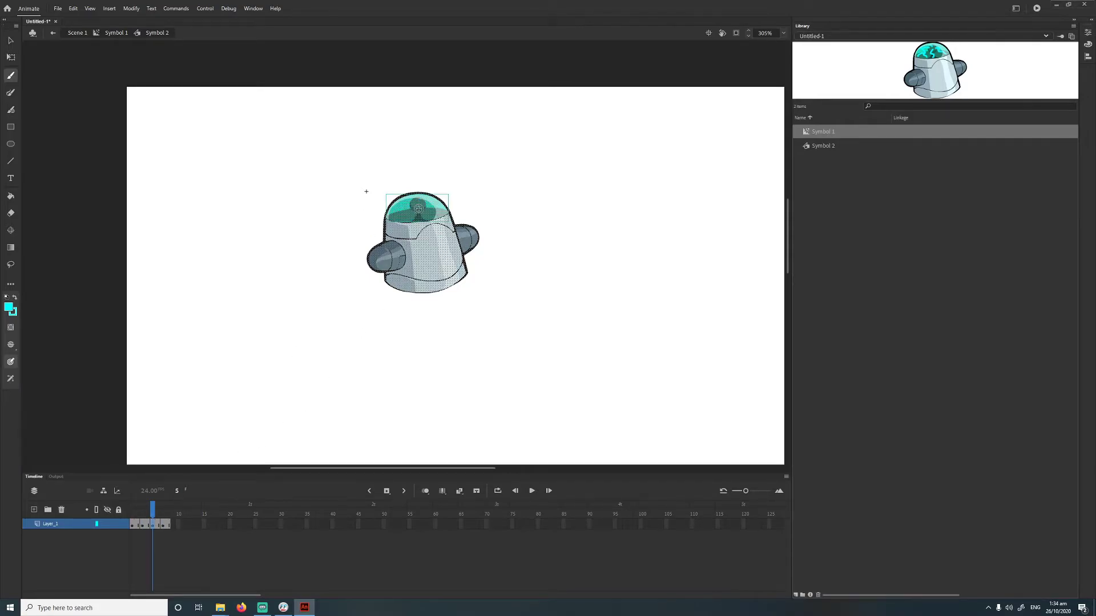
pyautogui.click(432, 210)
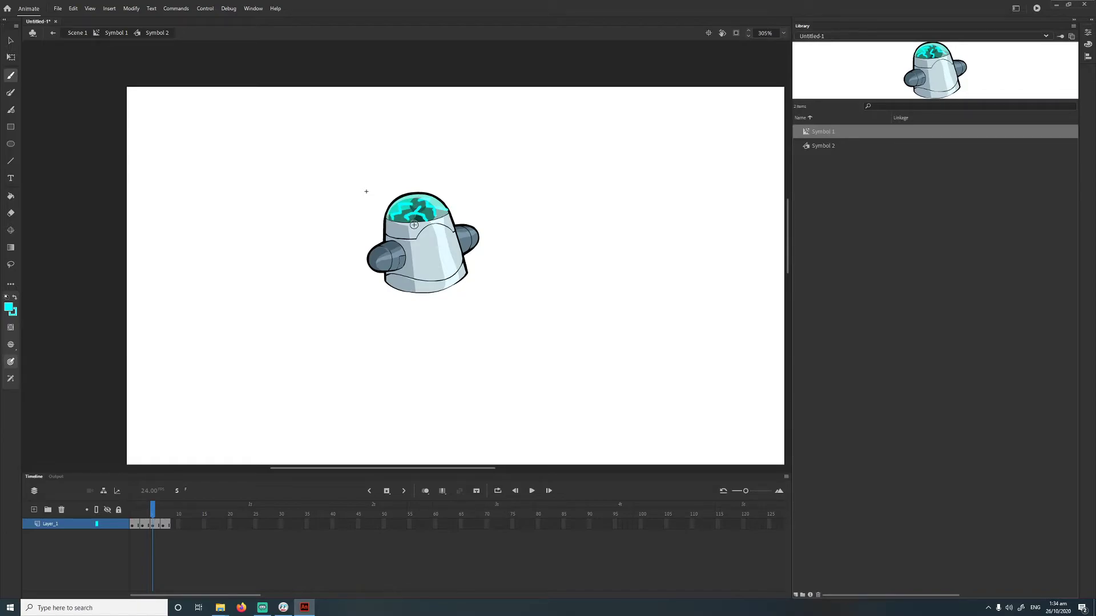
pyautogui.click(163, 524)
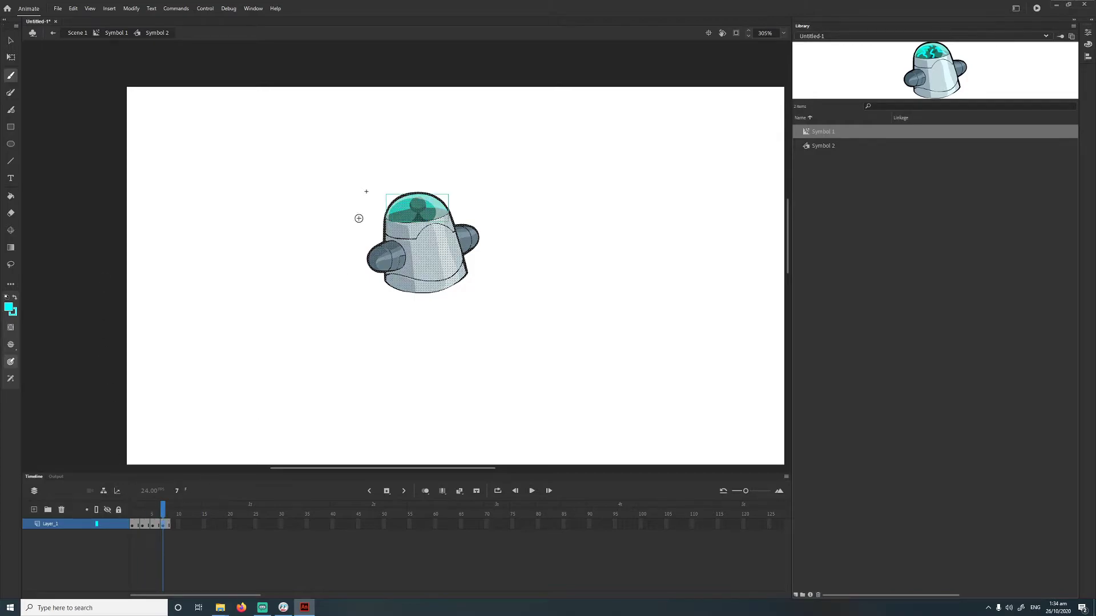
pyautogui.click(411, 208)
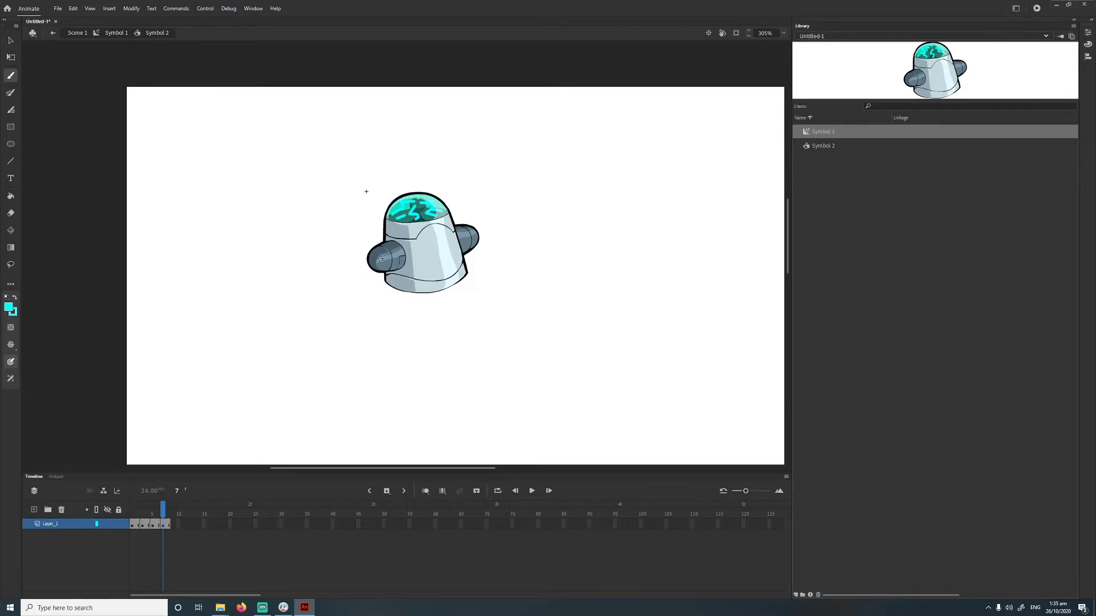
pyautogui.click(8, 307)
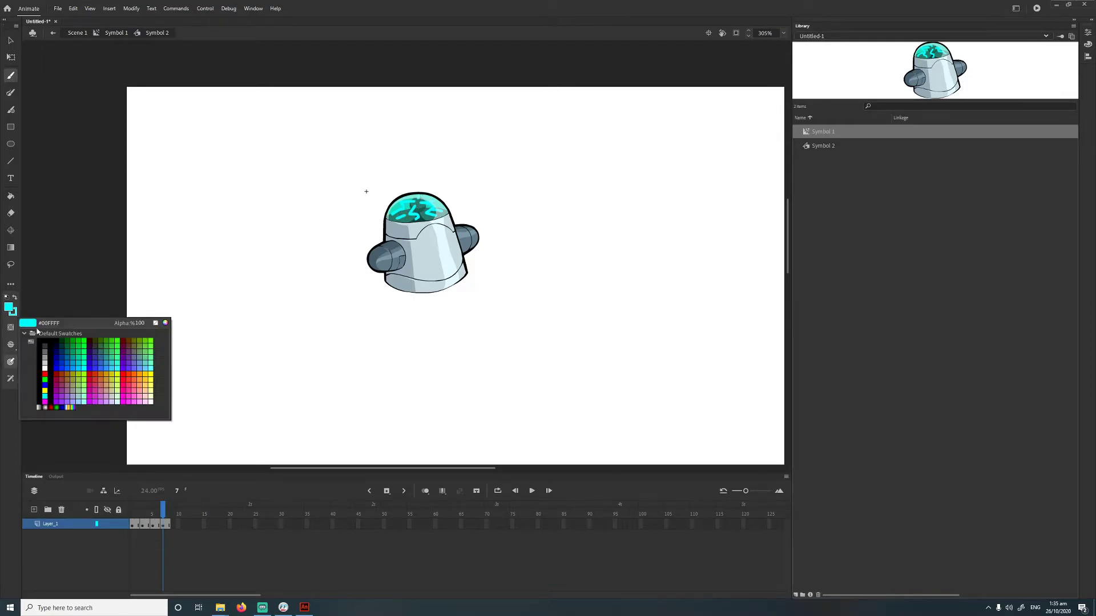
# - Pick #0099FF blue and layer blue strokes over the dome on frames 7, 5, 3 and 1
pyautogui.click(74, 366)
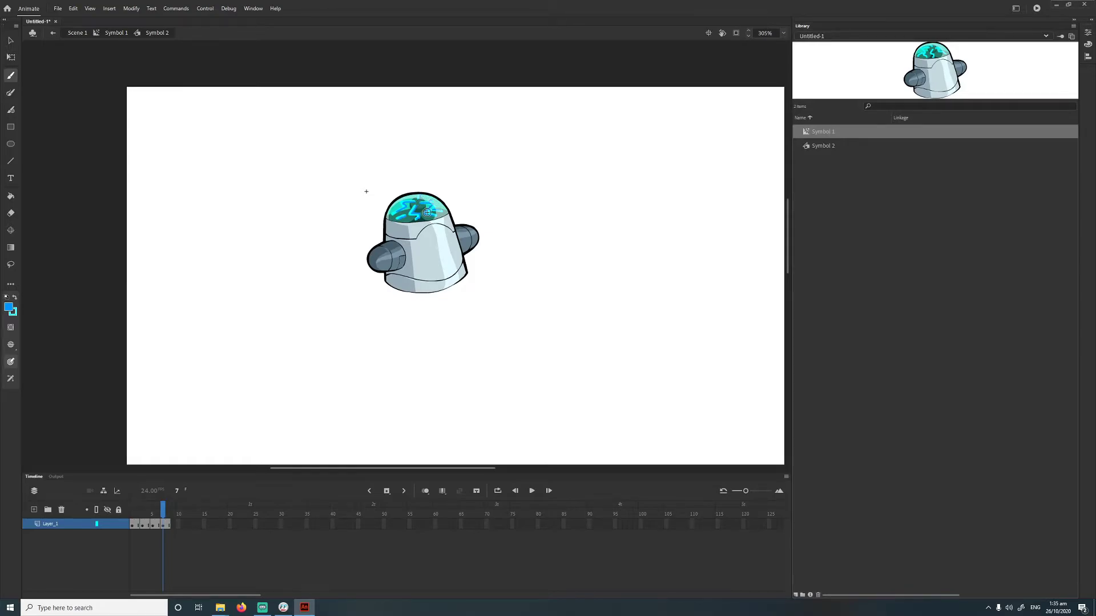
pyautogui.click(151, 527)
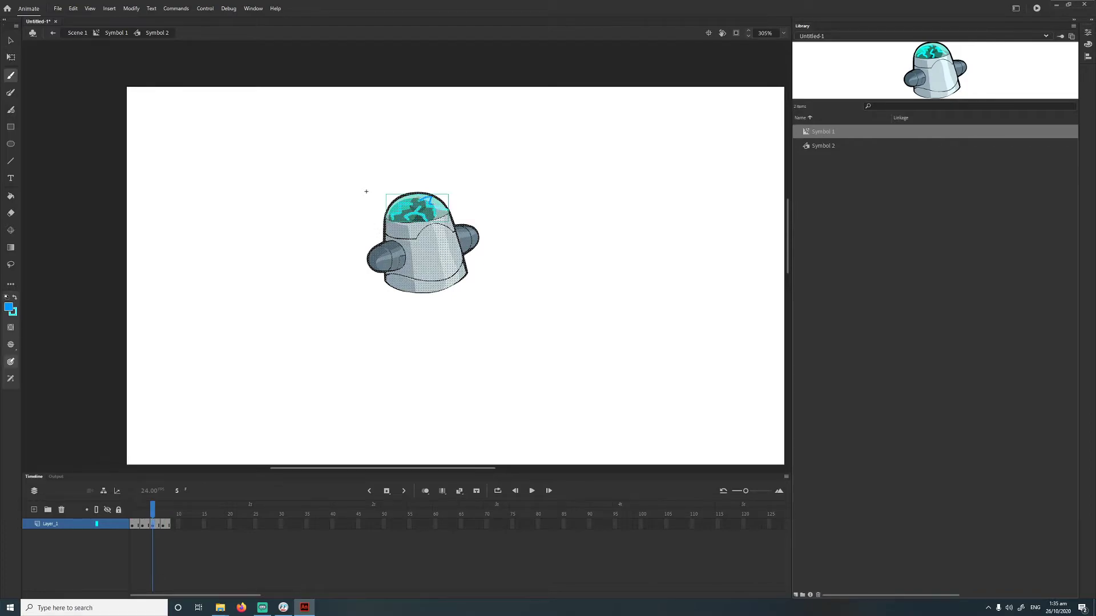
pyautogui.press('Escape')
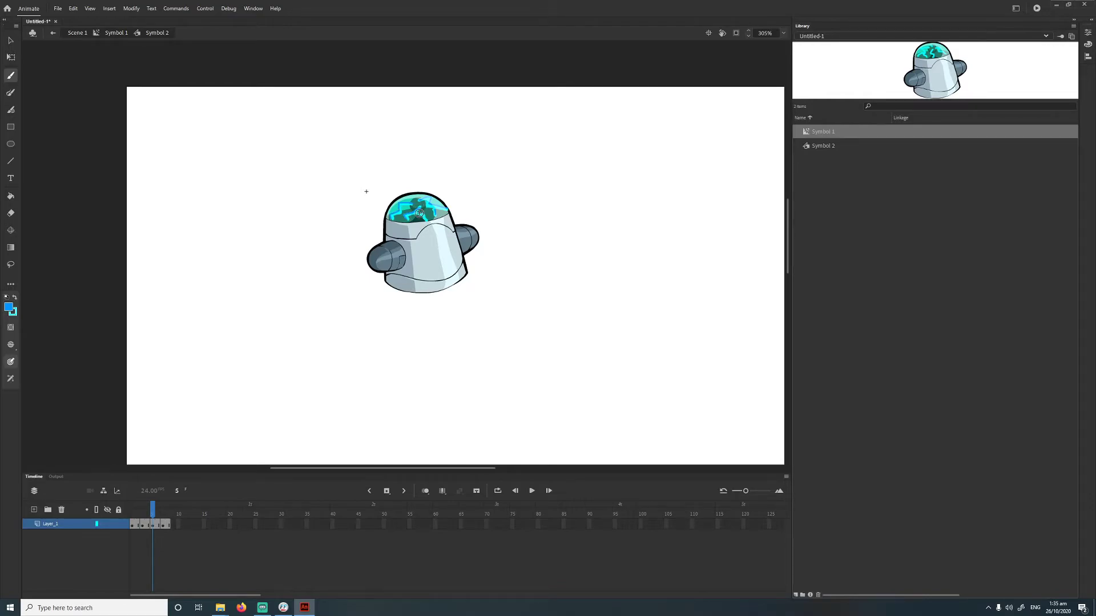
pyautogui.click(142, 524)
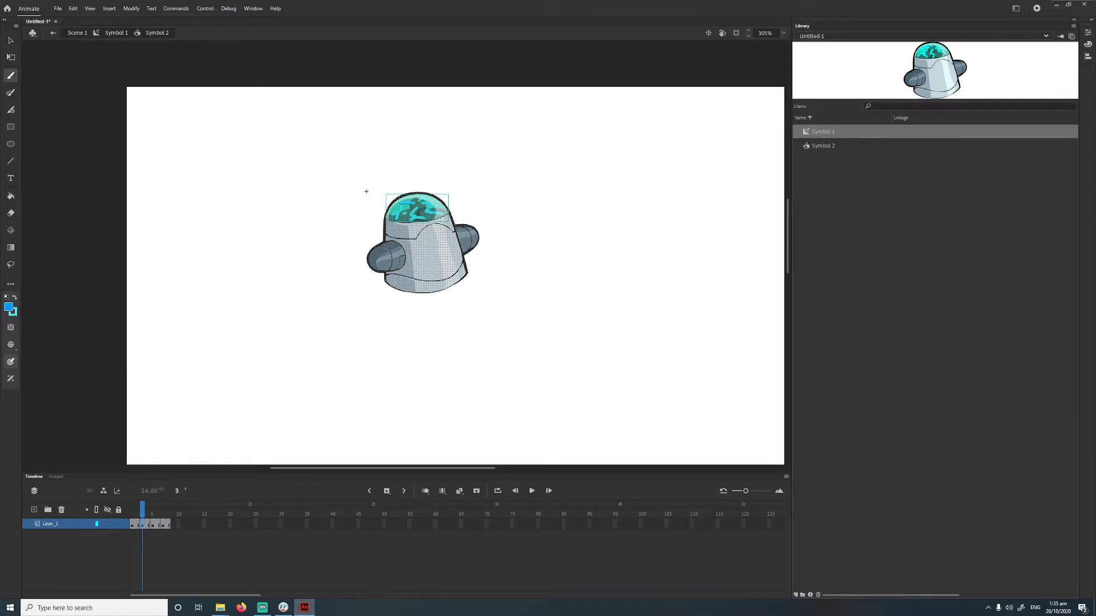
pyautogui.press('Escape')
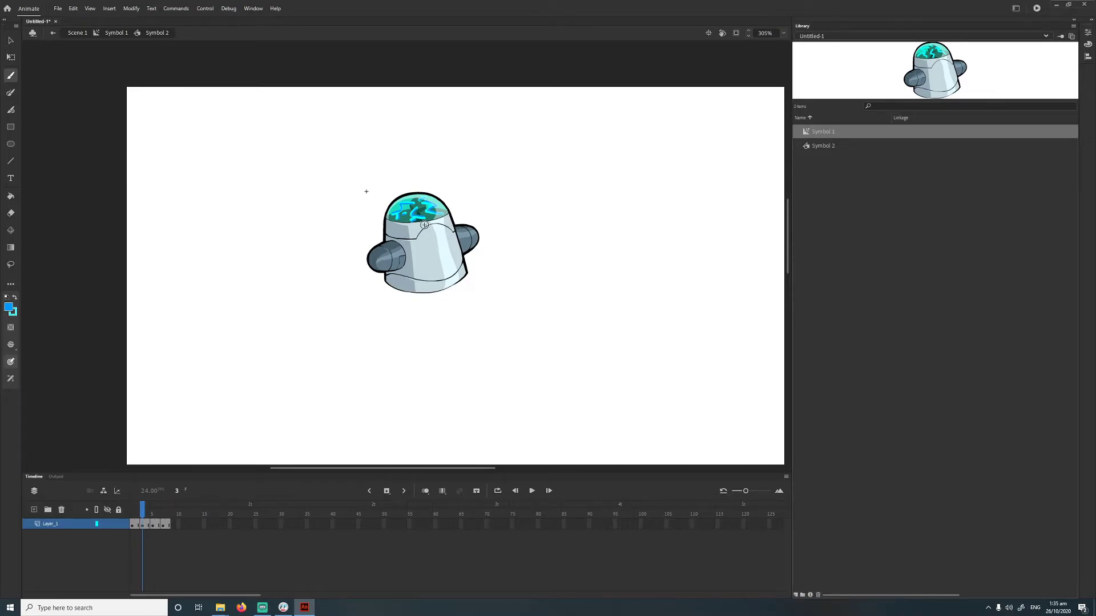
pyautogui.click(132, 524)
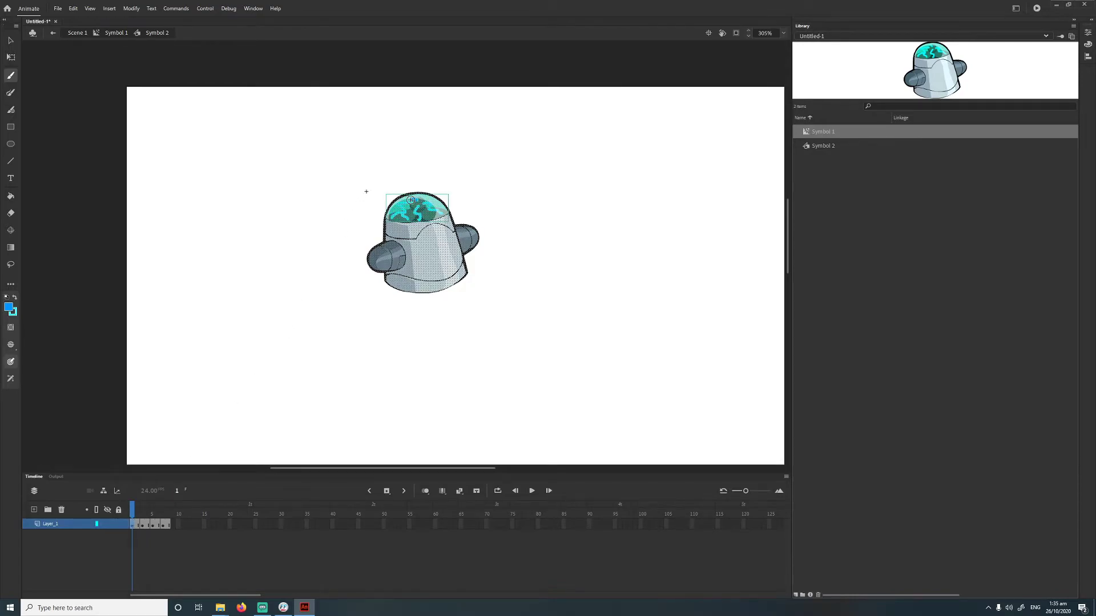
pyautogui.press('Escape')
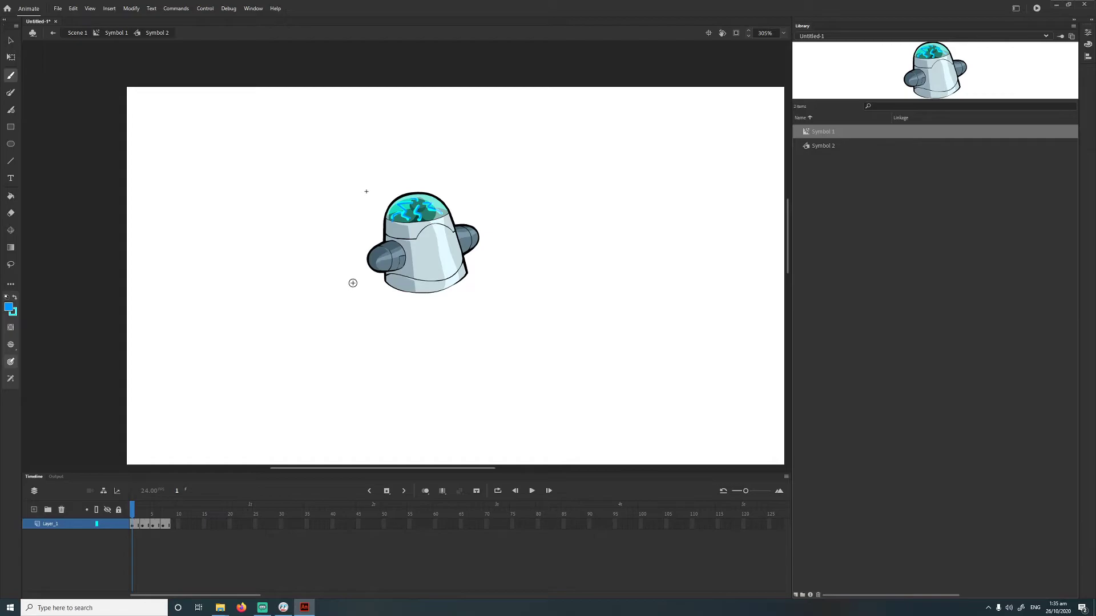
pyautogui.click(498, 490)
# - Loop the dome animation over frames 1–7, then turn looping off to stop playback
pyautogui.click(532, 491)
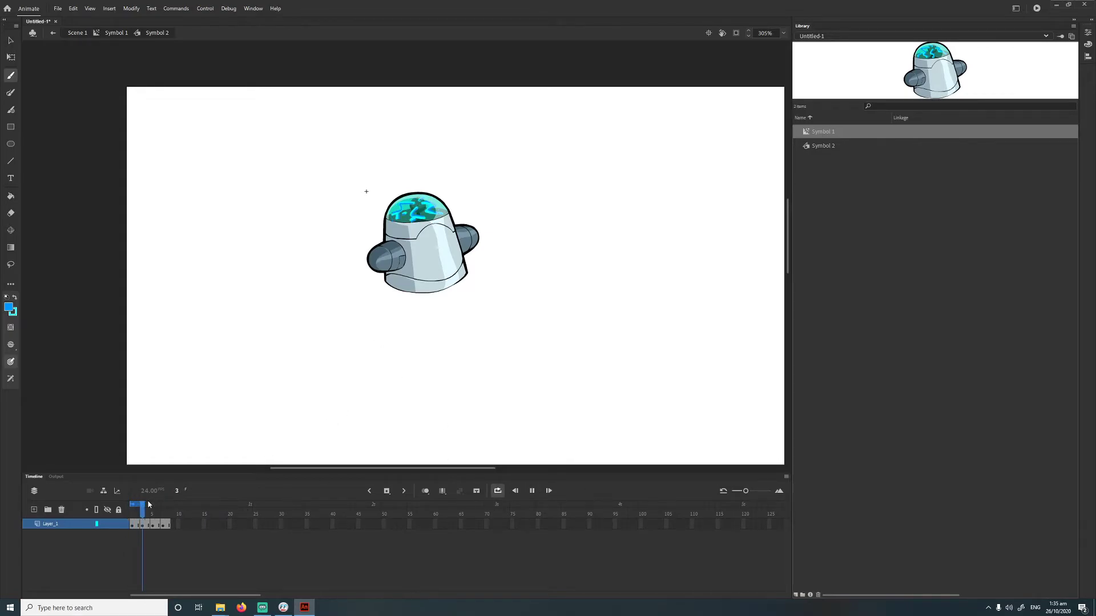
pyautogui.moveTo(144, 505); pyautogui.dragTo(170, 505)
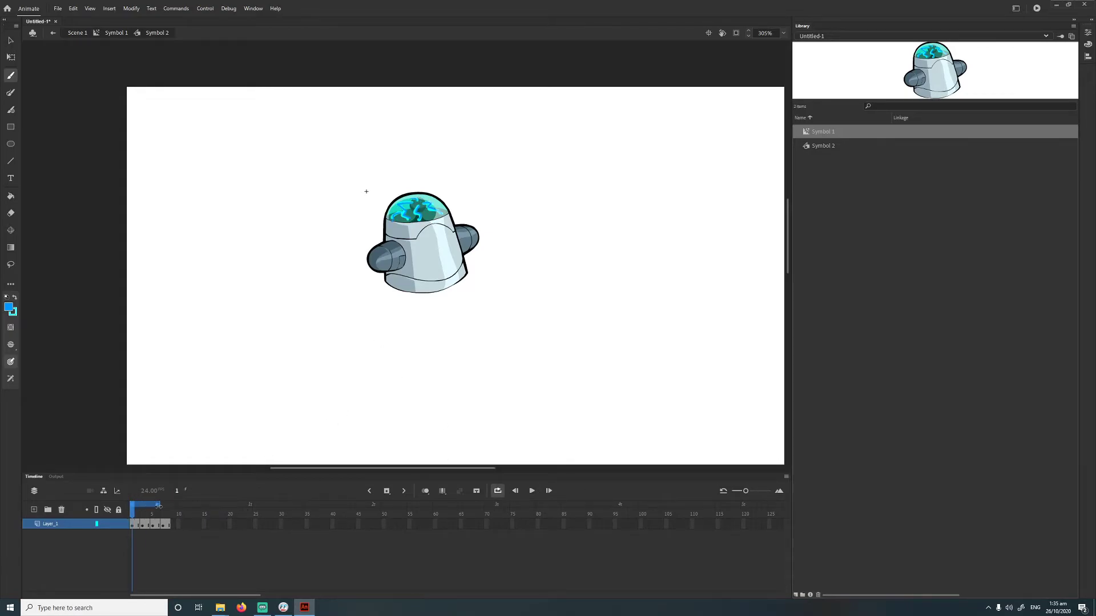
pyautogui.click(531, 491)
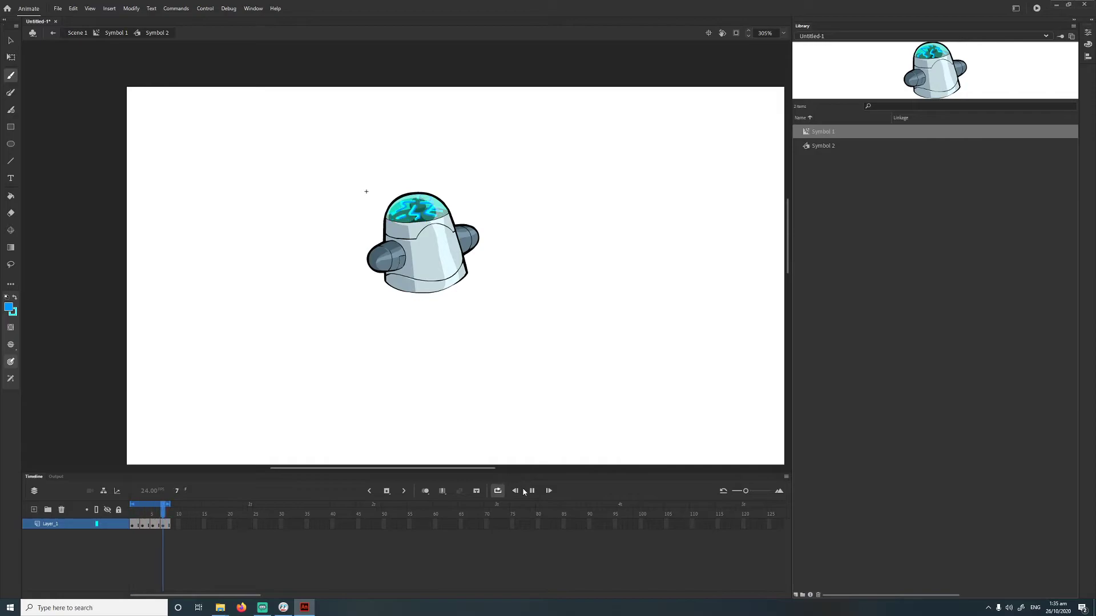
pyautogui.click(498, 491)
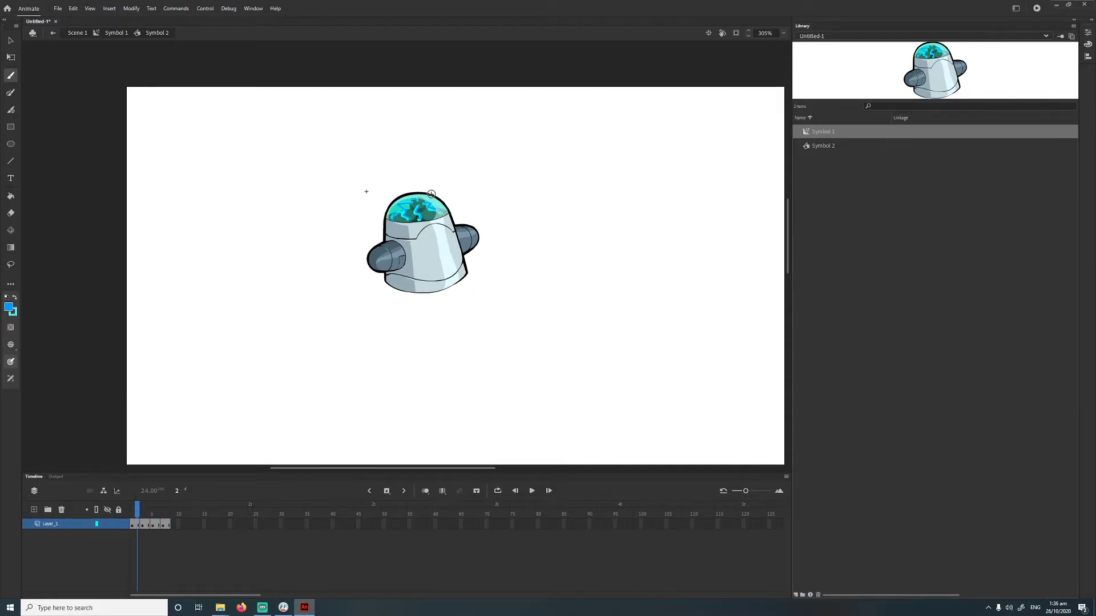
pyautogui.click(11, 43)
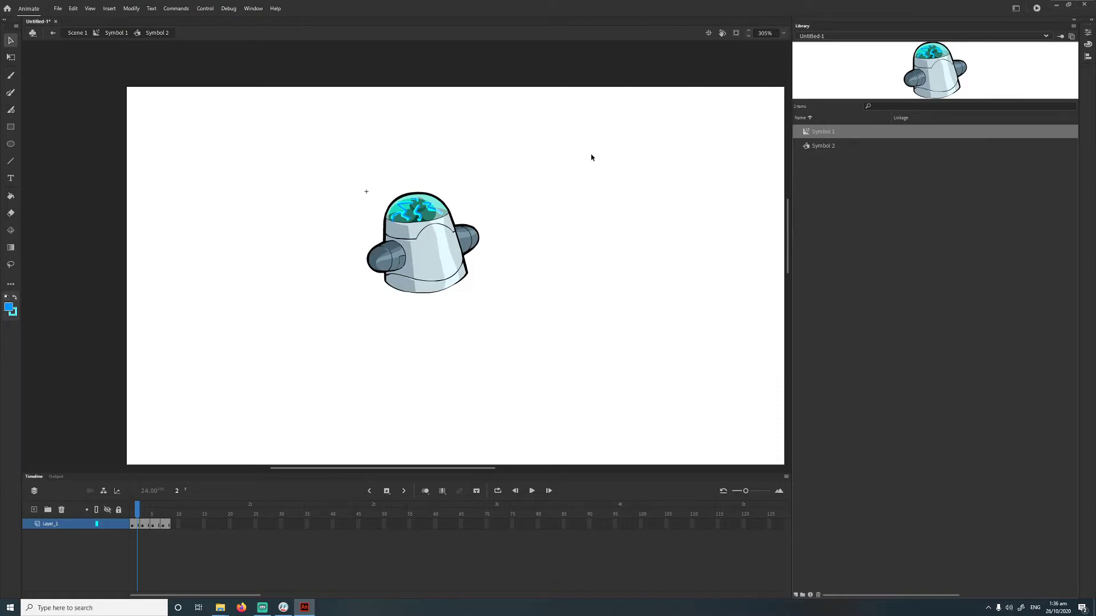
# - Extend Symbol 1's timeline to frame 8 so the nested dome animation plays fully
pyautogui.doubleClick(807, 135)
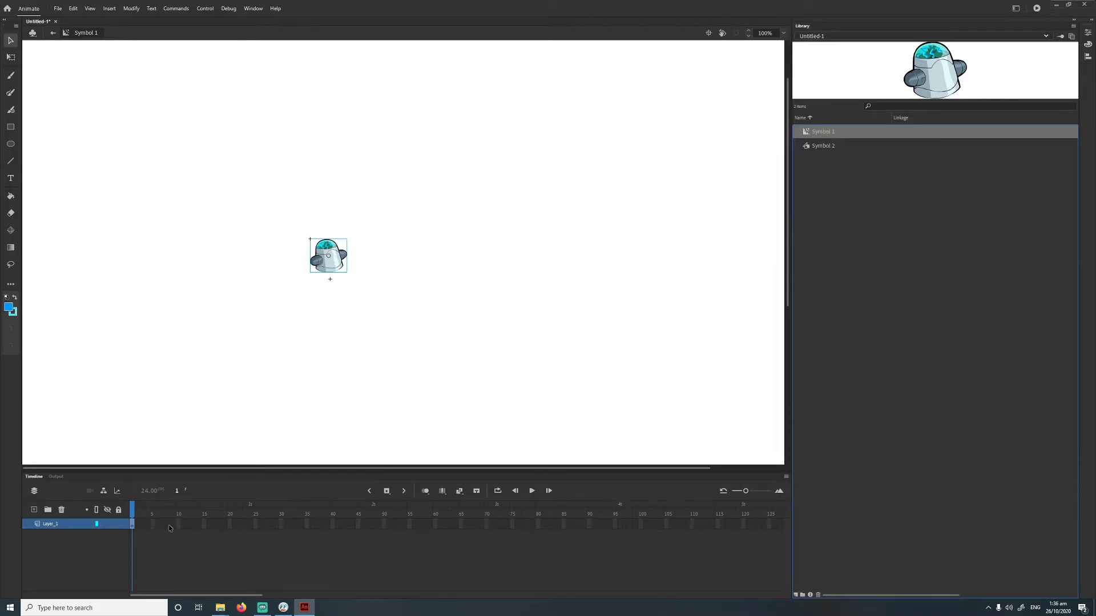
pyautogui.moveTo(170, 526); pyautogui.dragTo(133, 525)
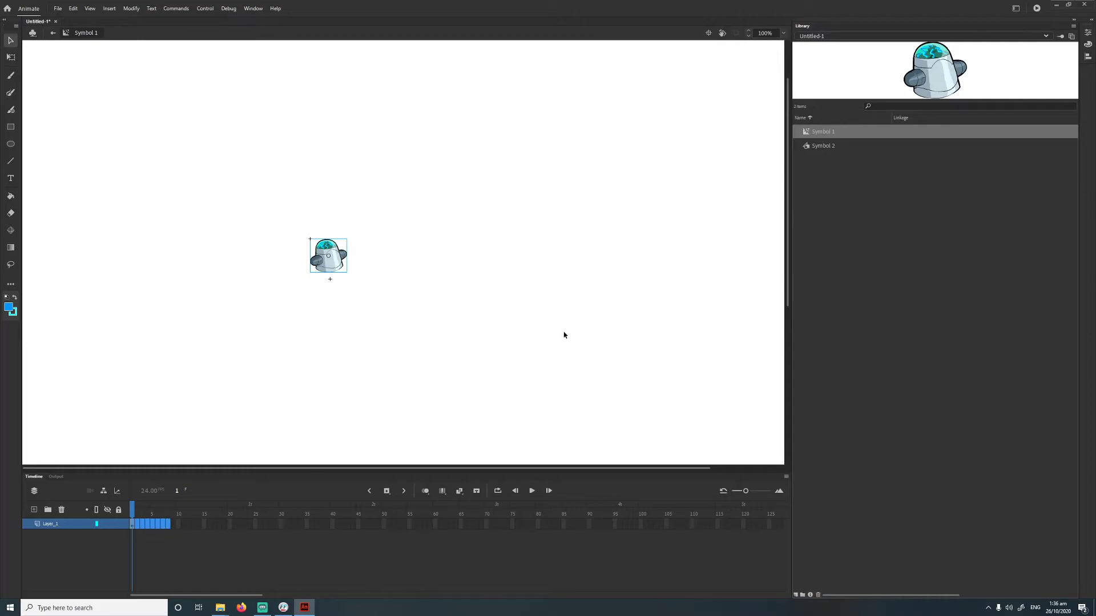
pyautogui.doubleClick(808, 146)
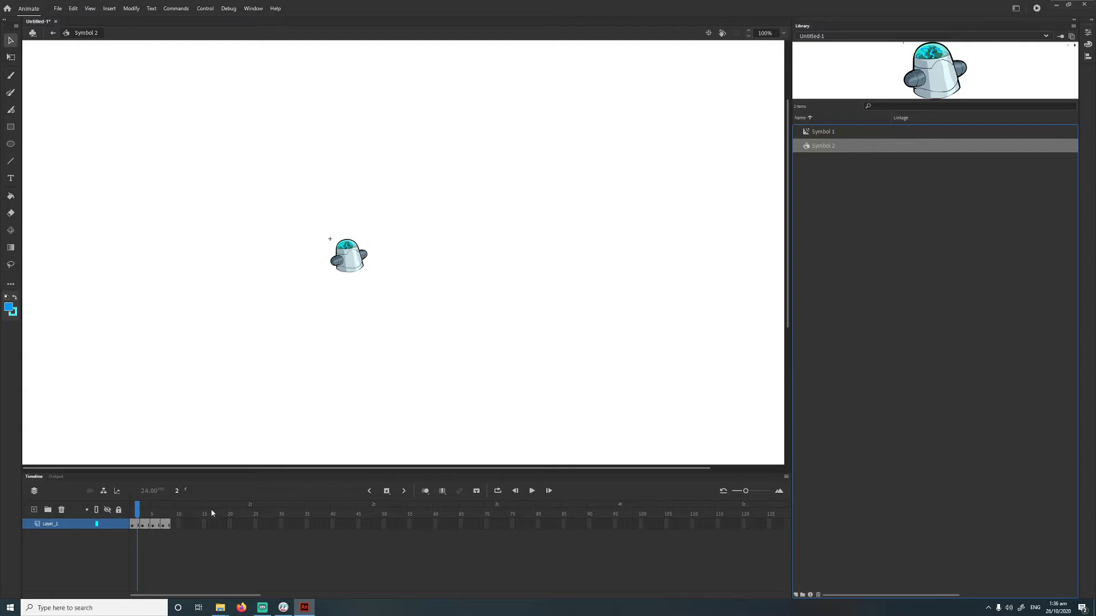
pyautogui.doubleClick(811, 132)
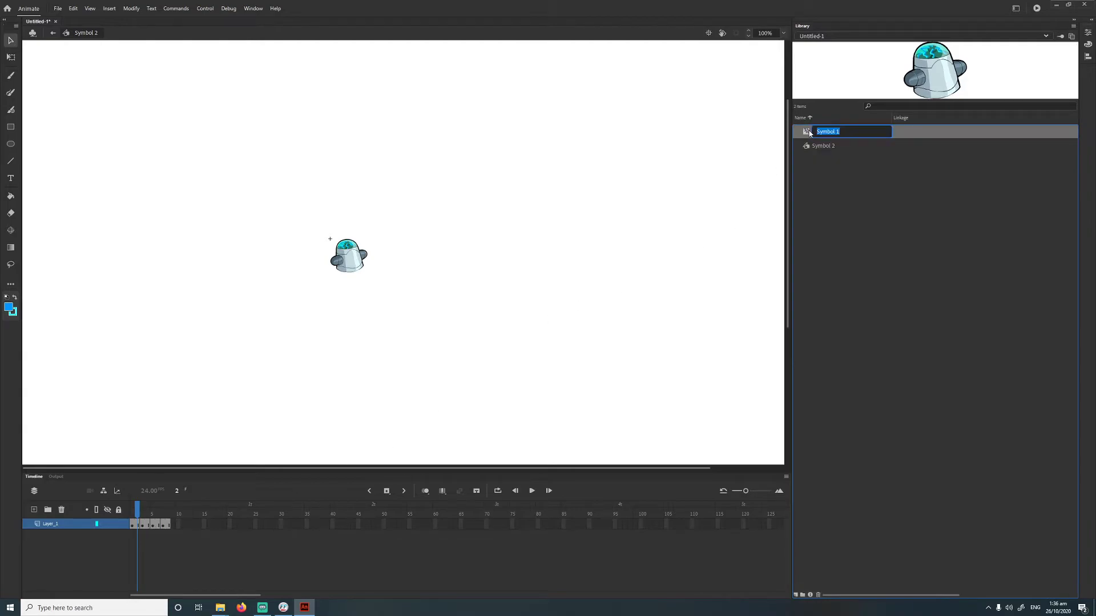
pyautogui.doubleClick(807, 132)
pyautogui.keyDown('shift'); pyautogui.click(170, 524); pyautogui.keyUp('shift')
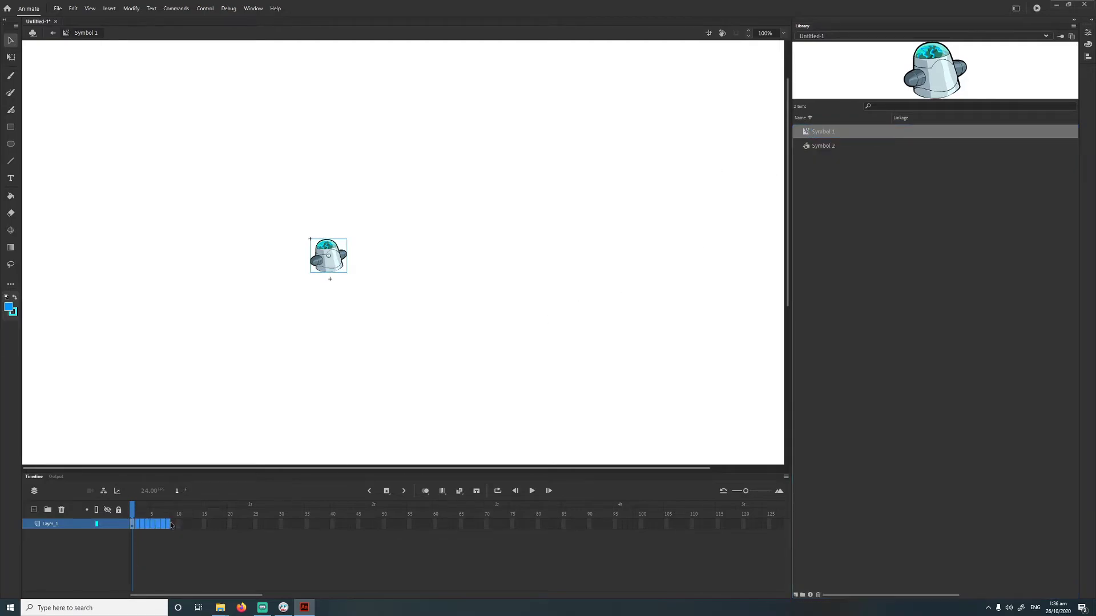
pyautogui.rightClick(163, 524)
pyautogui.click(218, 317)
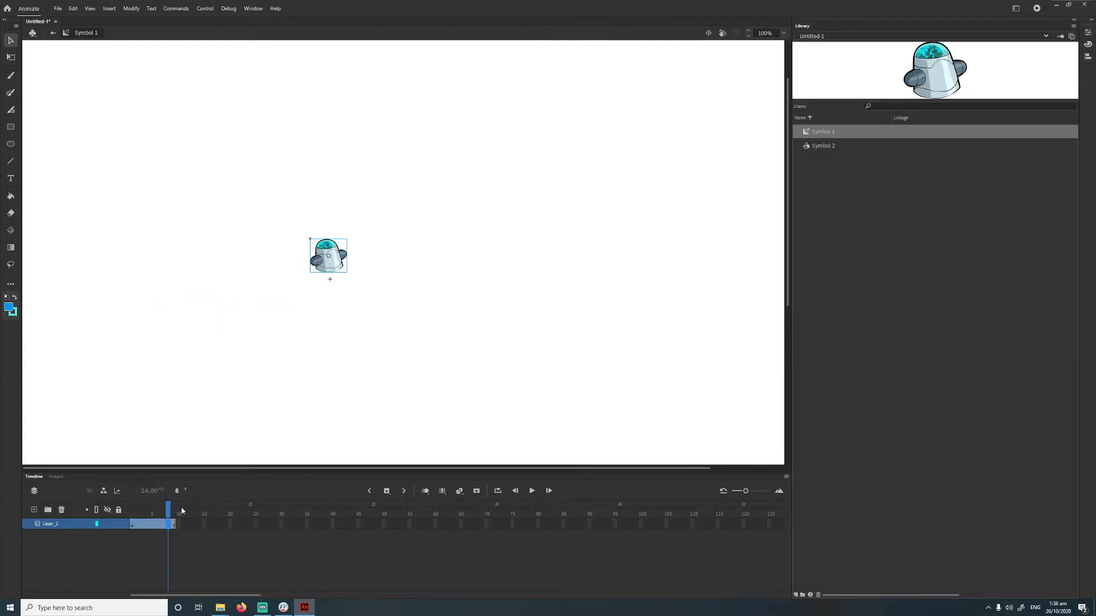
pyautogui.rightClick(174, 524)
pyautogui.click(218, 326)
# - Loop playback over Symbol 1's whole timeline and play it
pyautogui.click(498, 491)
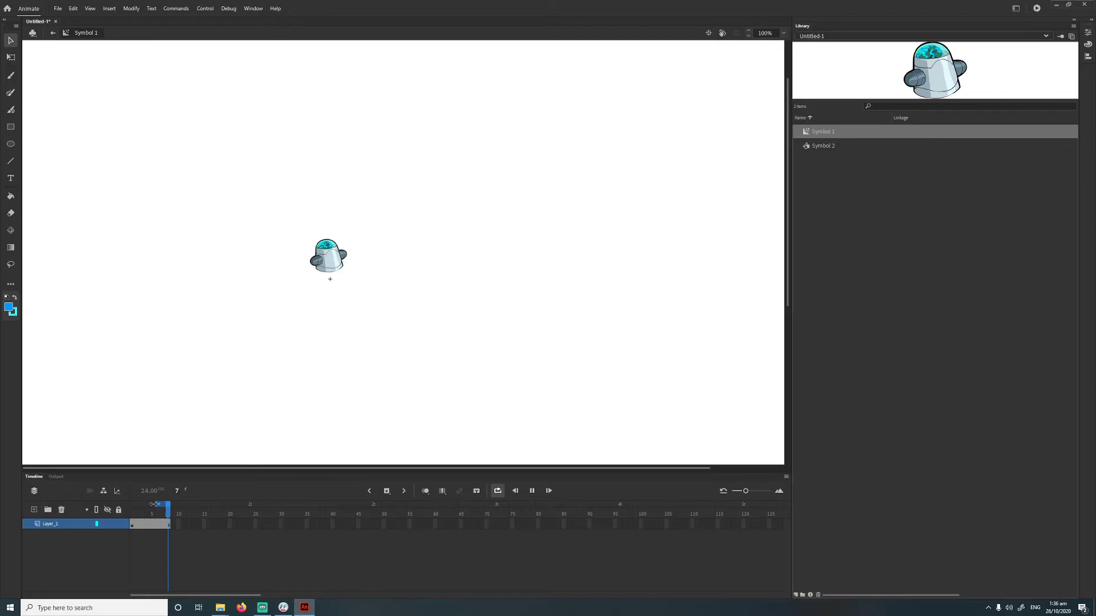
pyautogui.moveTo(147, 504); pyautogui.dragTo(131, 504)
pyautogui.scroll(5, 326, 280)
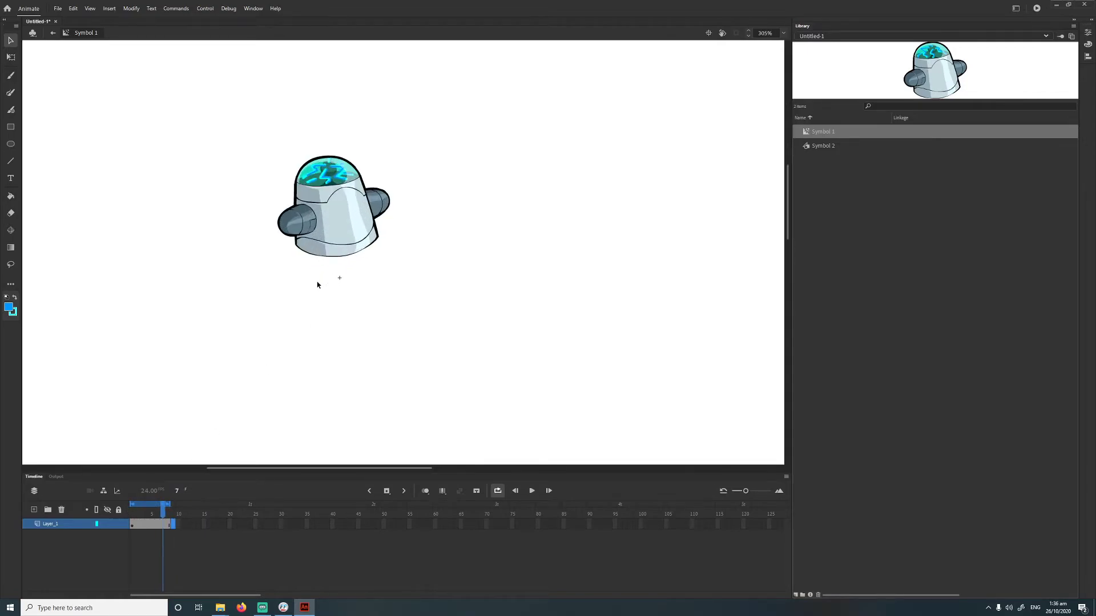
pyautogui.click(532, 491)
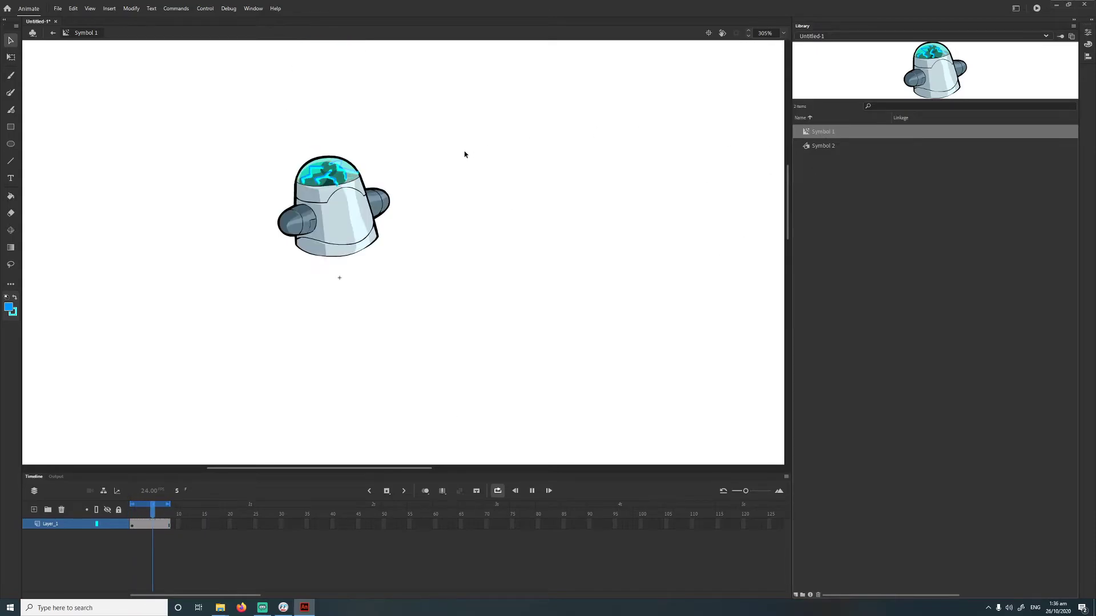
# - Export Symbol 1 as robothead.swf on the Desktop, overwriting the old file, and stop playback
pyautogui.rightClick(808, 132)
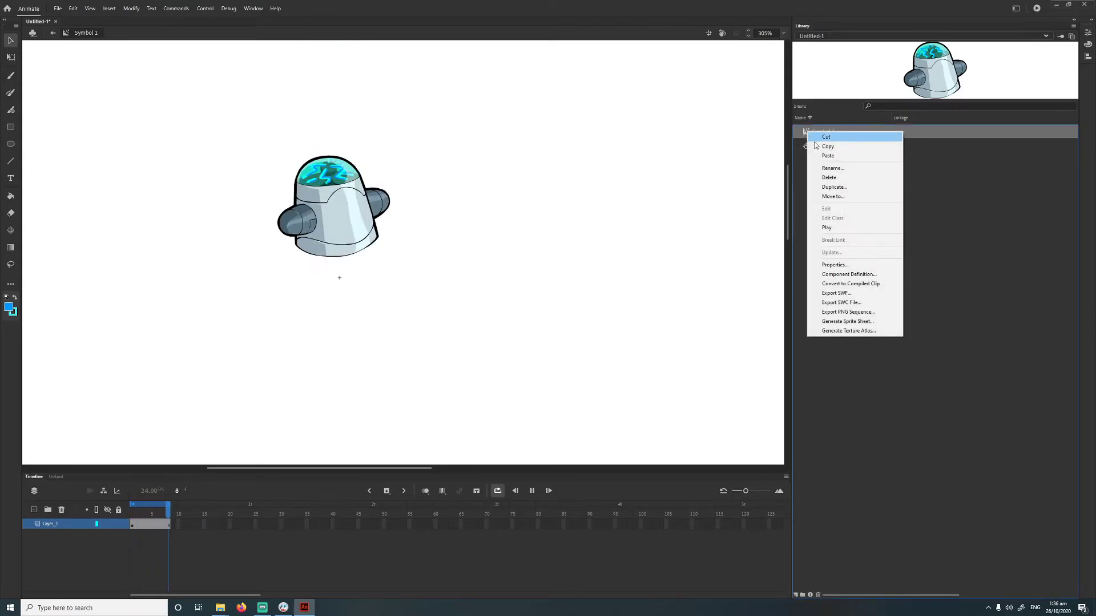
pyautogui.click(840, 294)
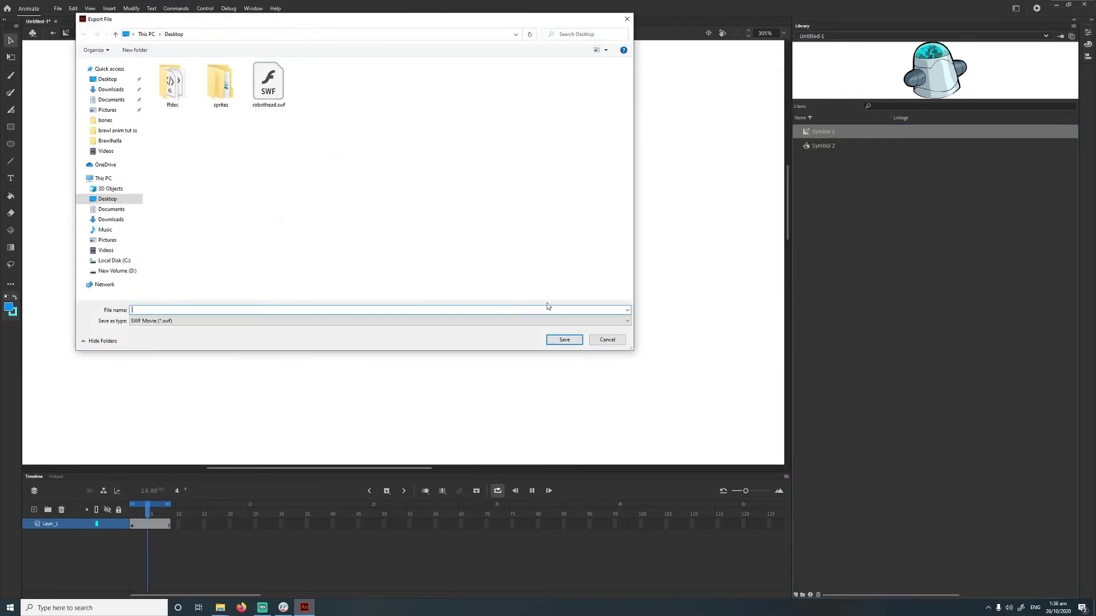
pyautogui.click(269, 83)
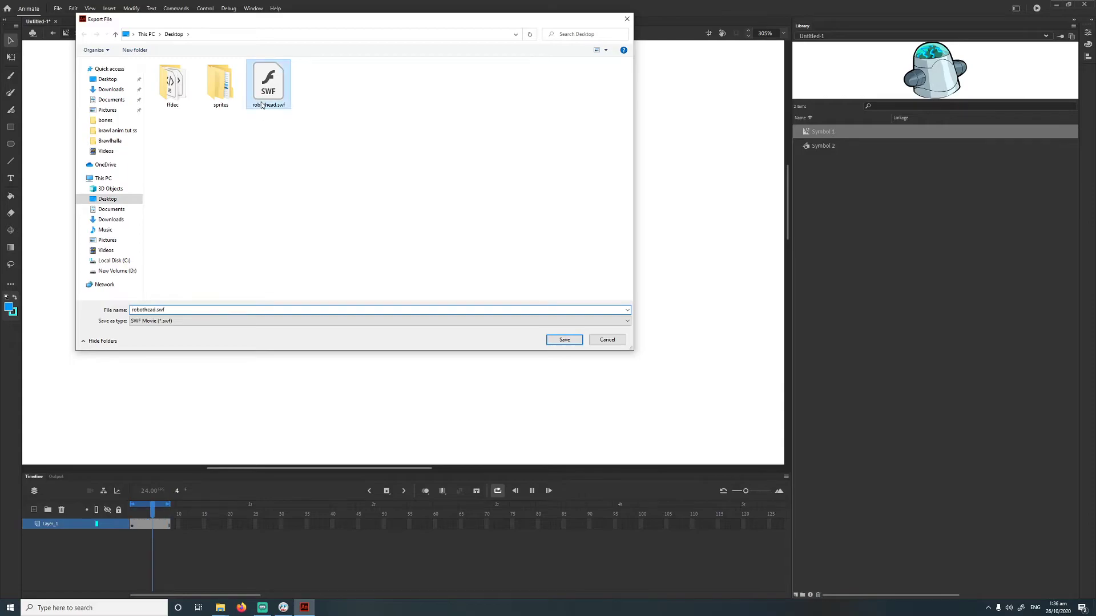
pyautogui.click(564, 340)
pyautogui.click(379, 198)
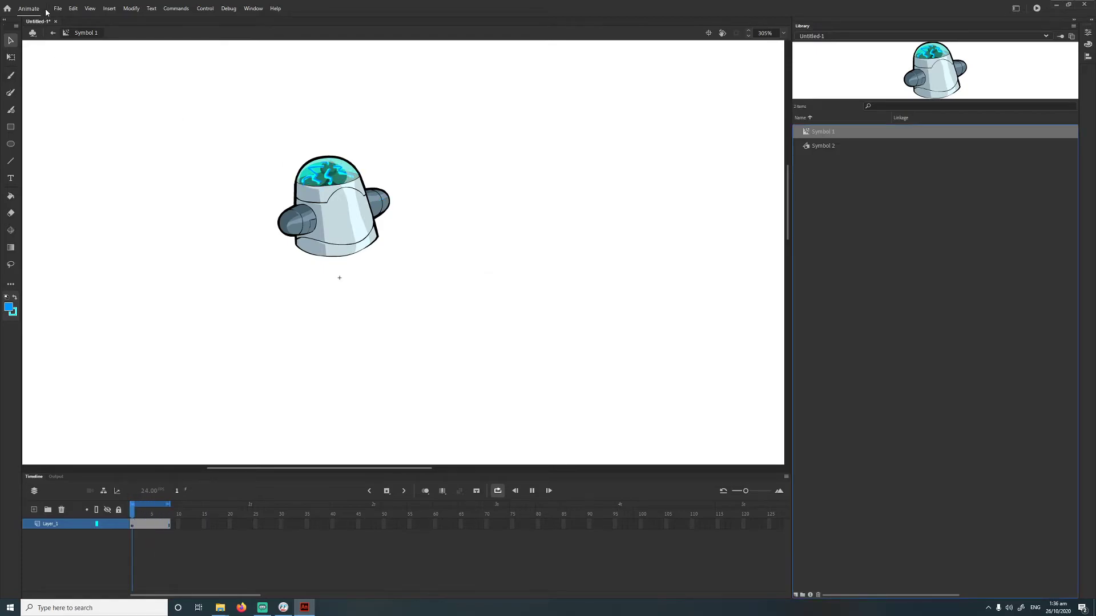
pyautogui.click(530, 492)
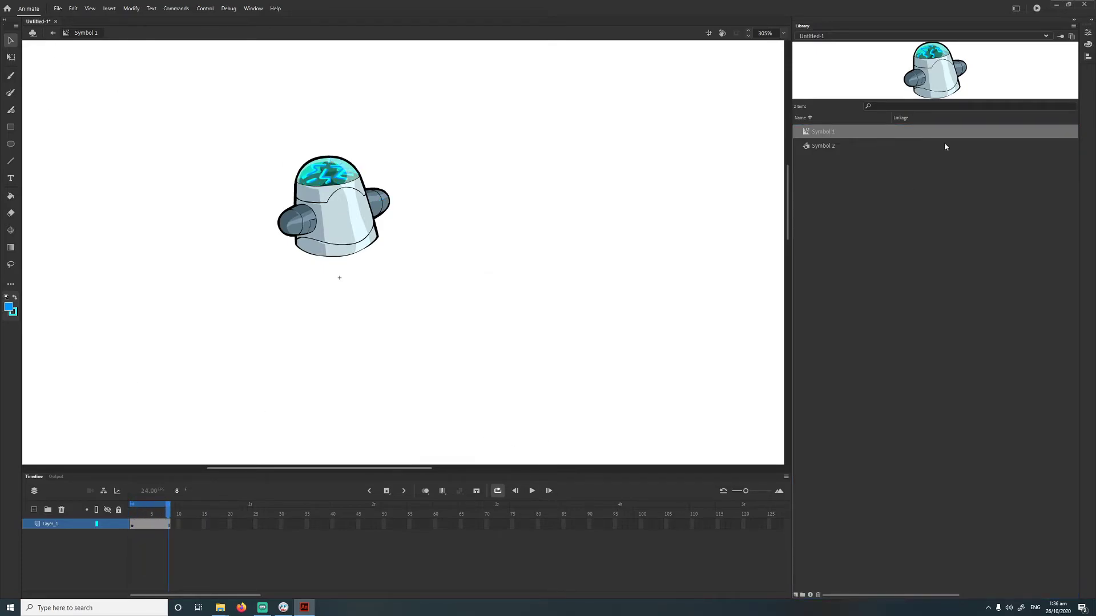
# - Minimize Animate, close the decompiler and move the sprites folder higher on the desktop
pyautogui.click(1055, 6)
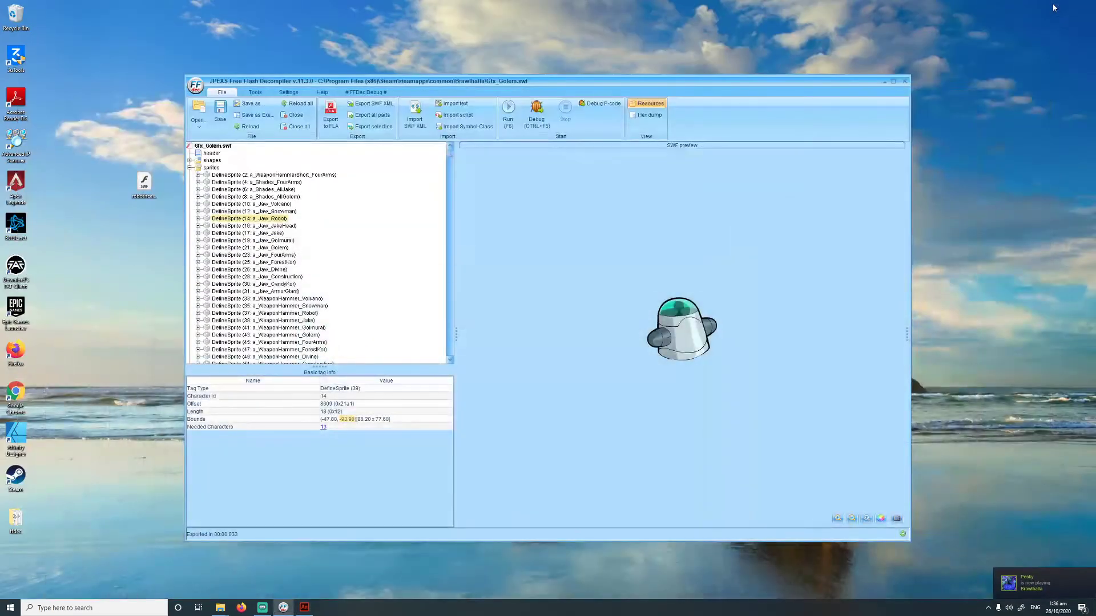
pyautogui.click(885, 81)
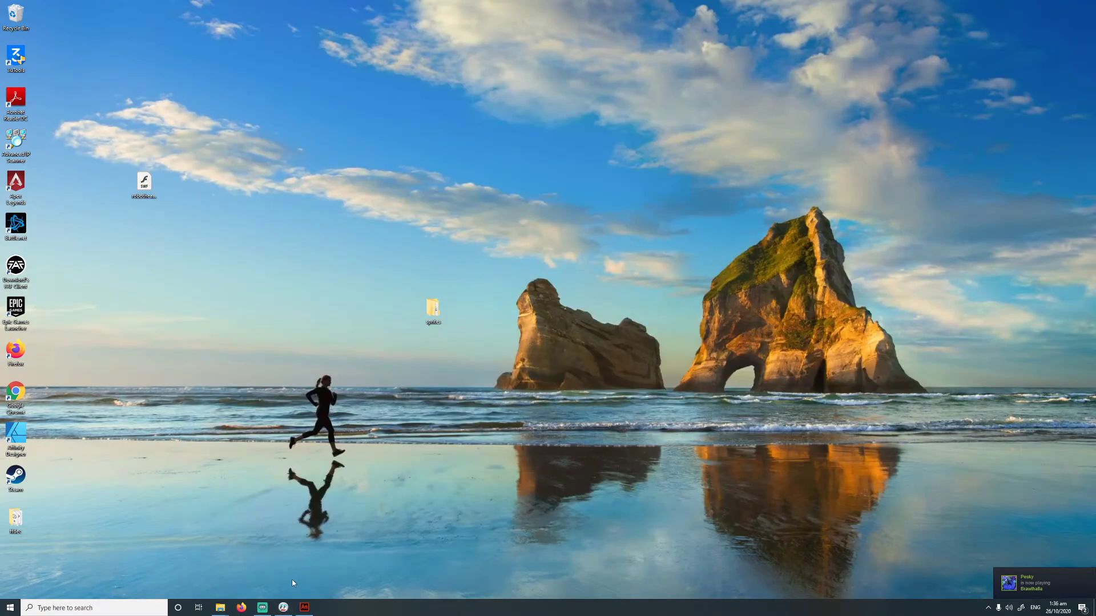
pyautogui.click(331, 584)
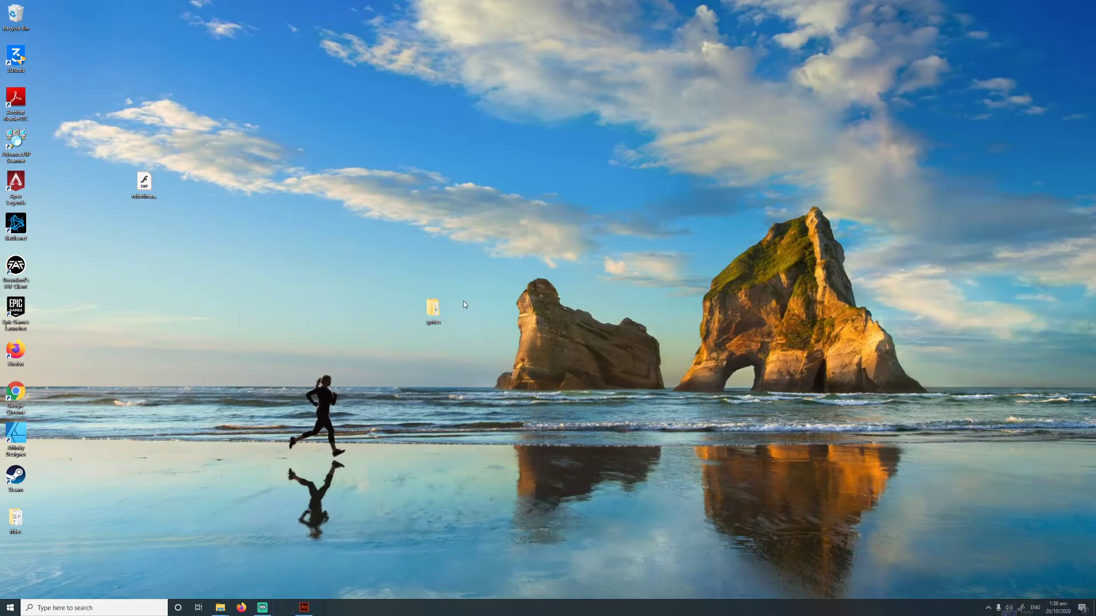
pyautogui.moveTo(422, 303); pyautogui.dragTo(260, 176)
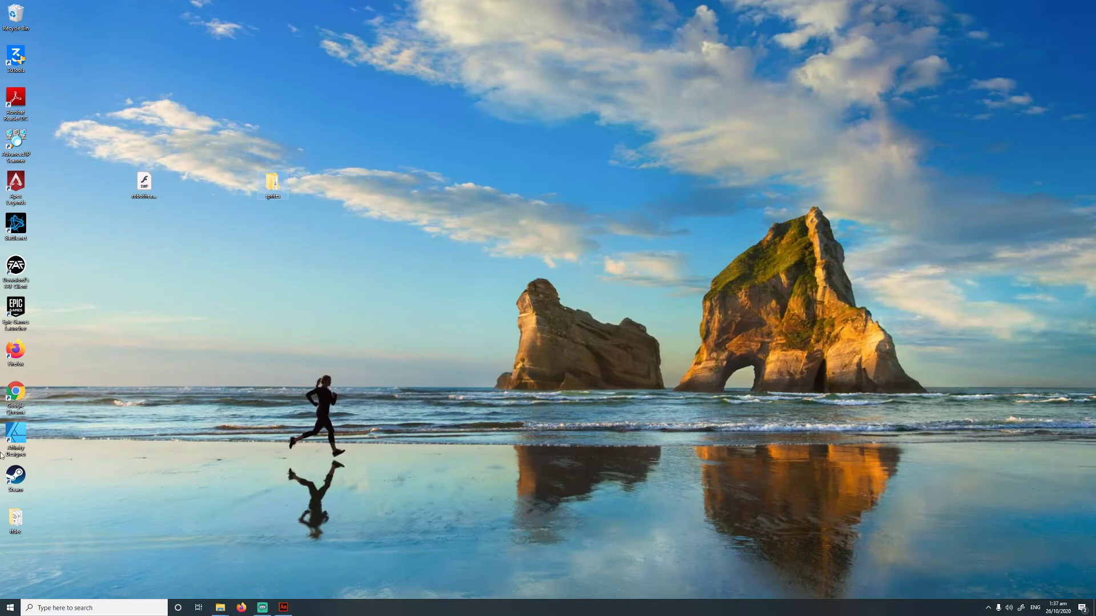
# - Reopen Gfx_Golem.swf in the decompiler from the Brawlhalla game folder
pyautogui.click(226, 609)
pyautogui.click(256, 565)
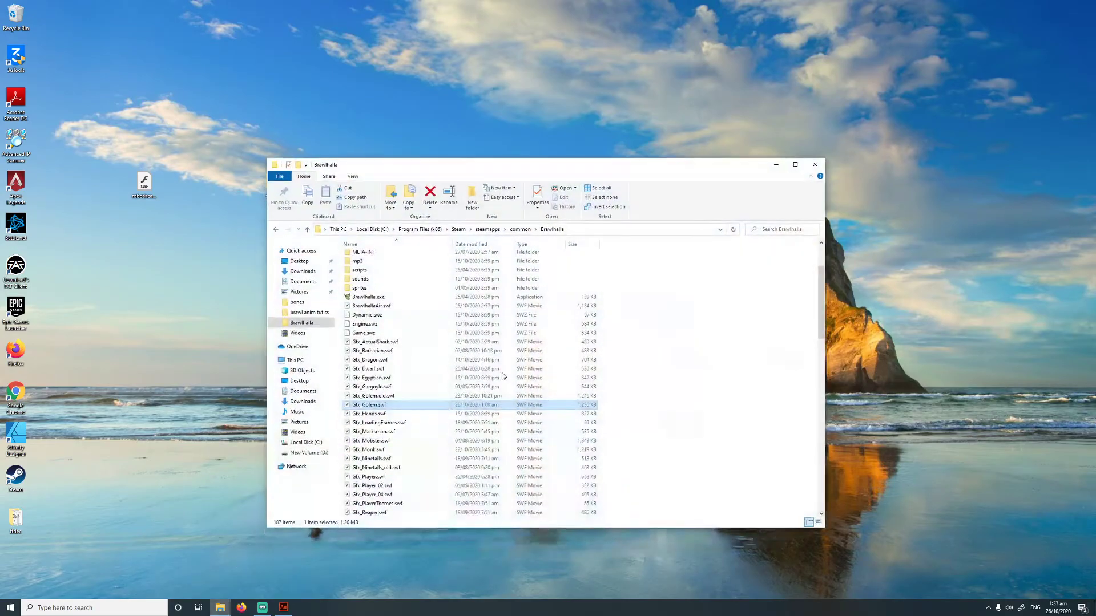
pyautogui.doubleClick(369, 405)
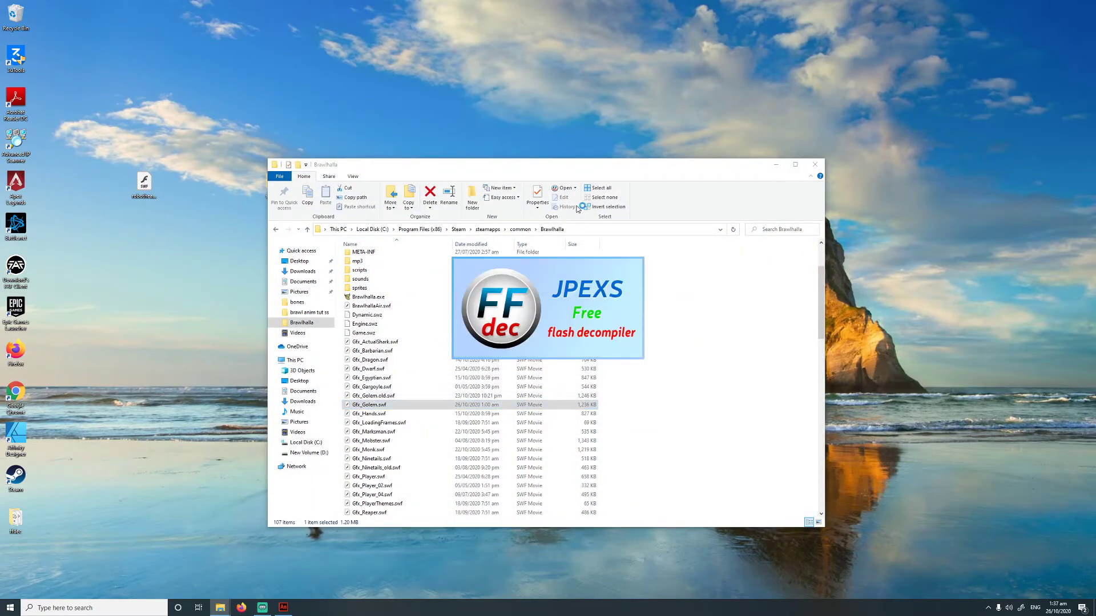
pyautogui.click(776, 165)
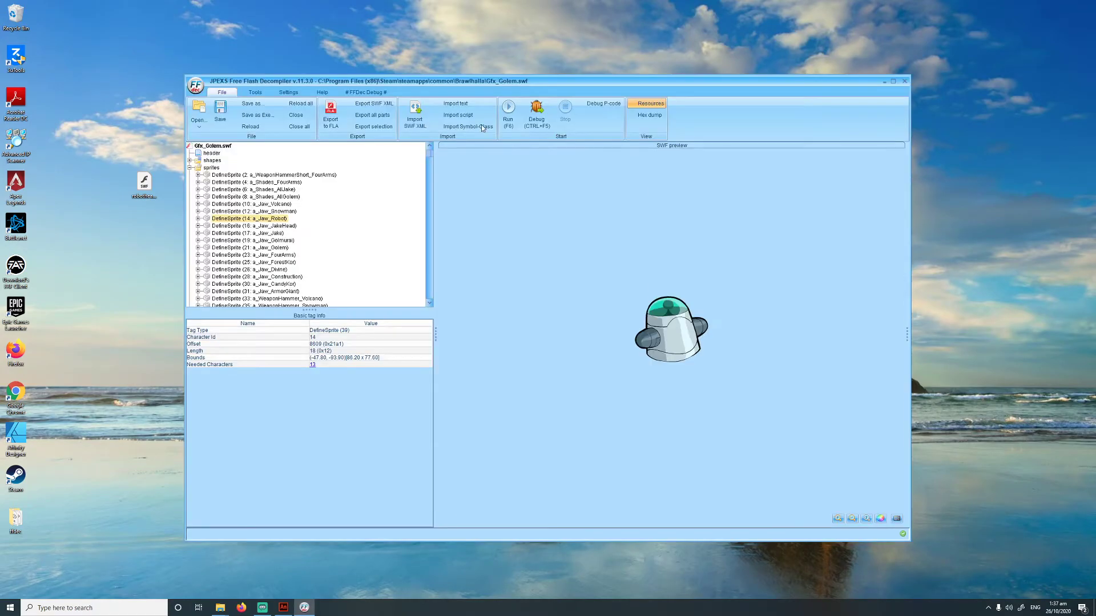
# - Load robothead.swf into the decompiler alongside Gfx_Golem.swf to preview its Symbol1 sprite
pyautogui.click(193, 169)
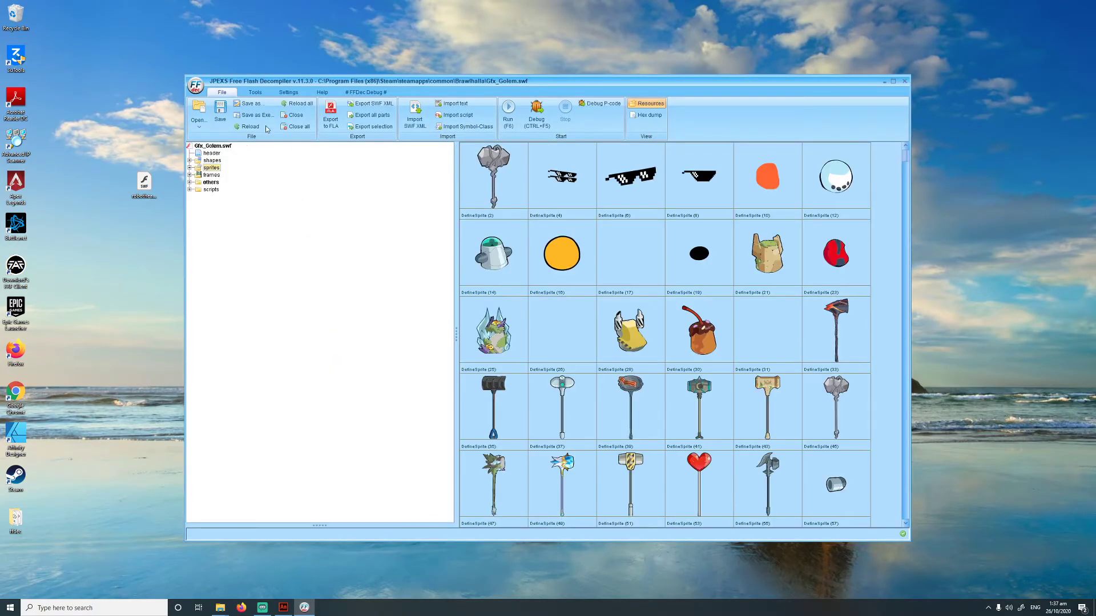
pyautogui.click(148, 175)
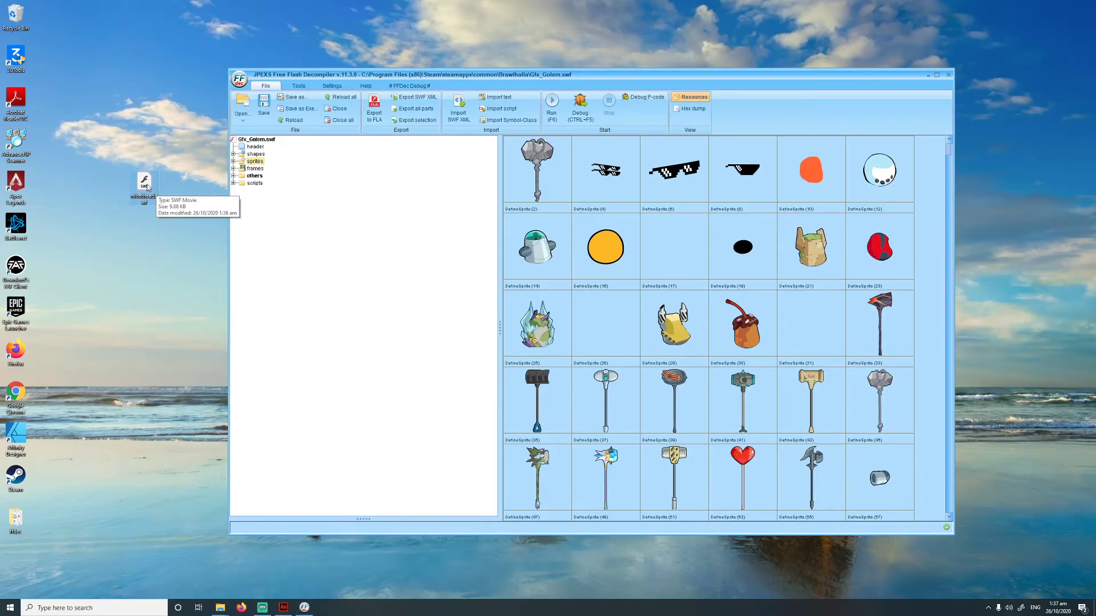
pyautogui.moveTo(146, 186); pyautogui.dragTo(314, 223)
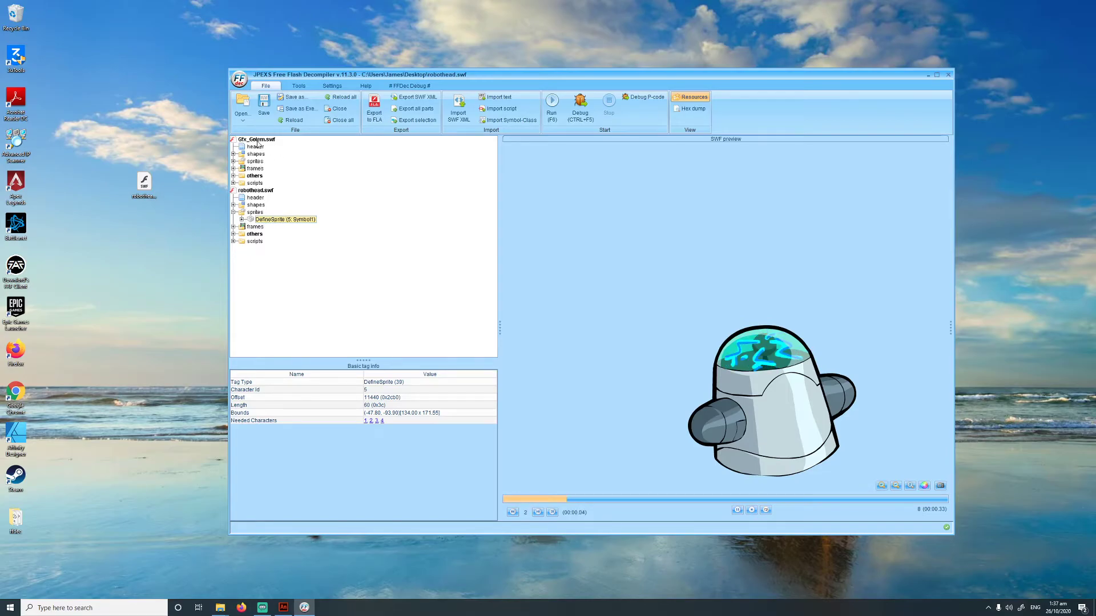
# - Copy the Symbol1 robot-head sprite with its dependencies into Gfx_Golem.swf
pyautogui.rightClick(262, 222)
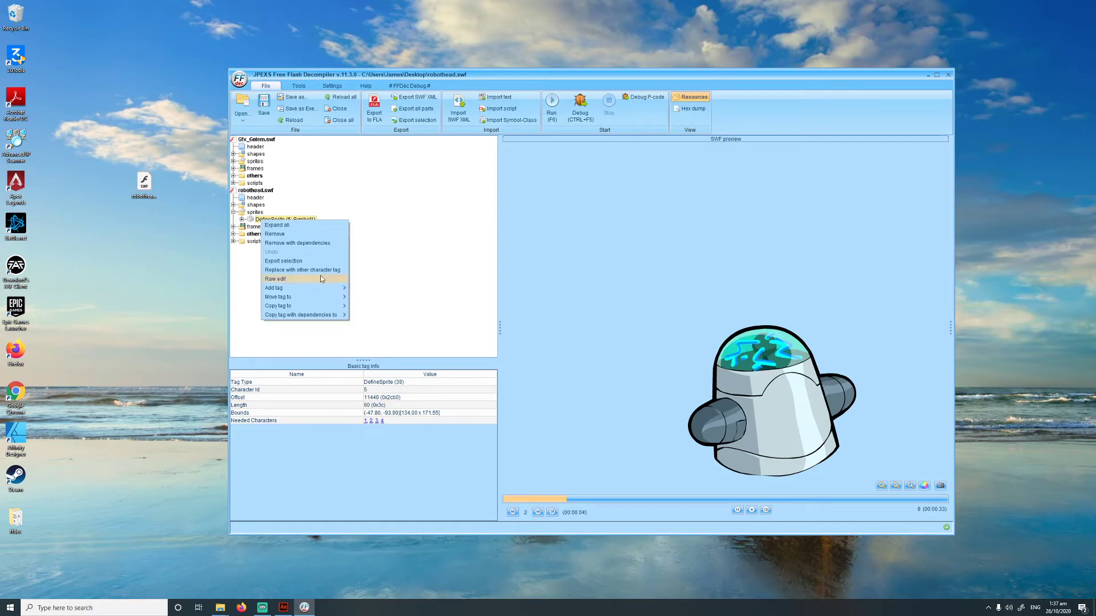
pyautogui.moveTo(303, 316)
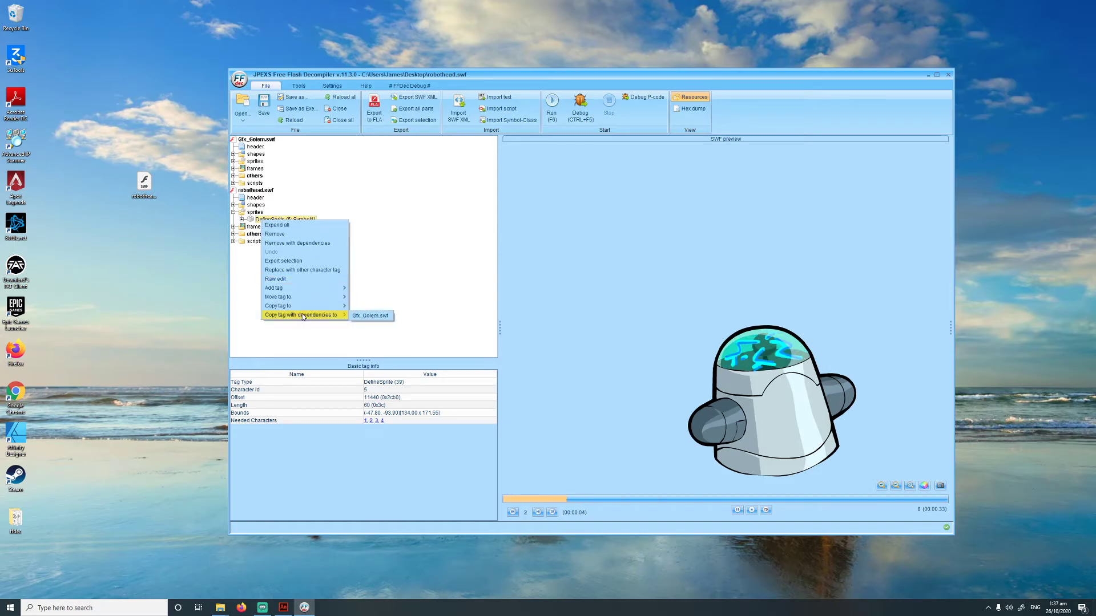
pyautogui.click(385, 317)
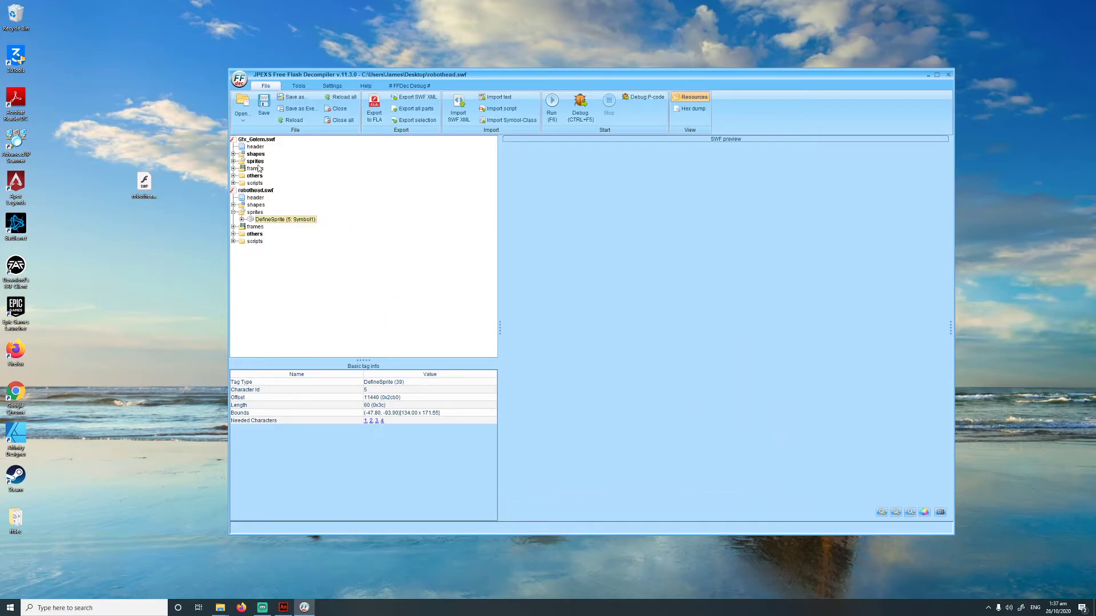
# - Show Gfx_Golem's sprites as thumbnails and select the new DefineSprite (1823)
pyautogui.click(233, 162)
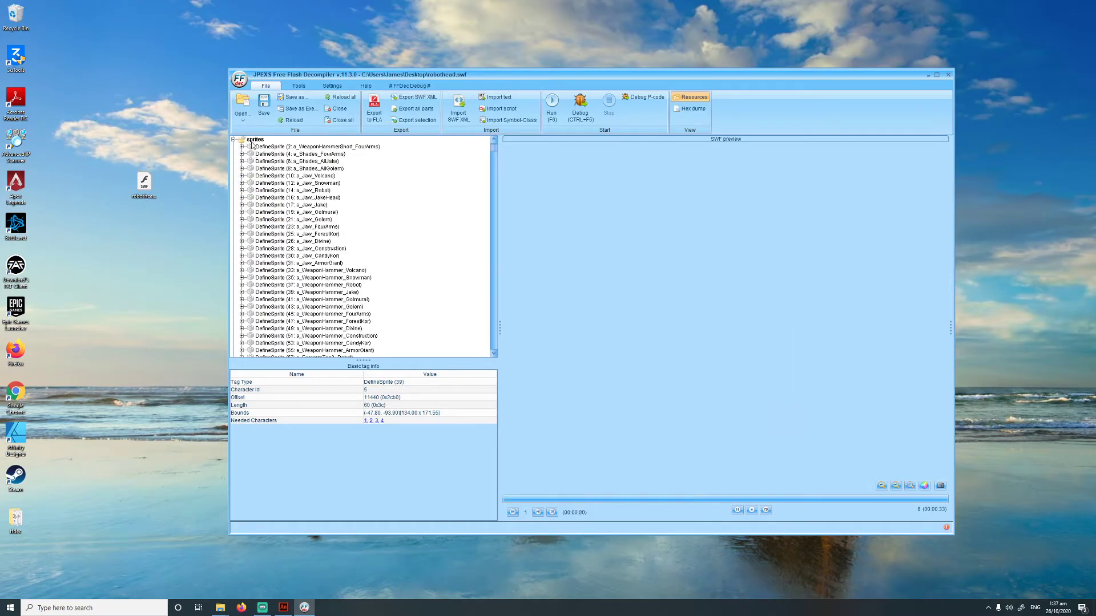
pyautogui.click(252, 142)
pyautogui.moveTo(494, 147); pyautogui.dragTo(484, 508)
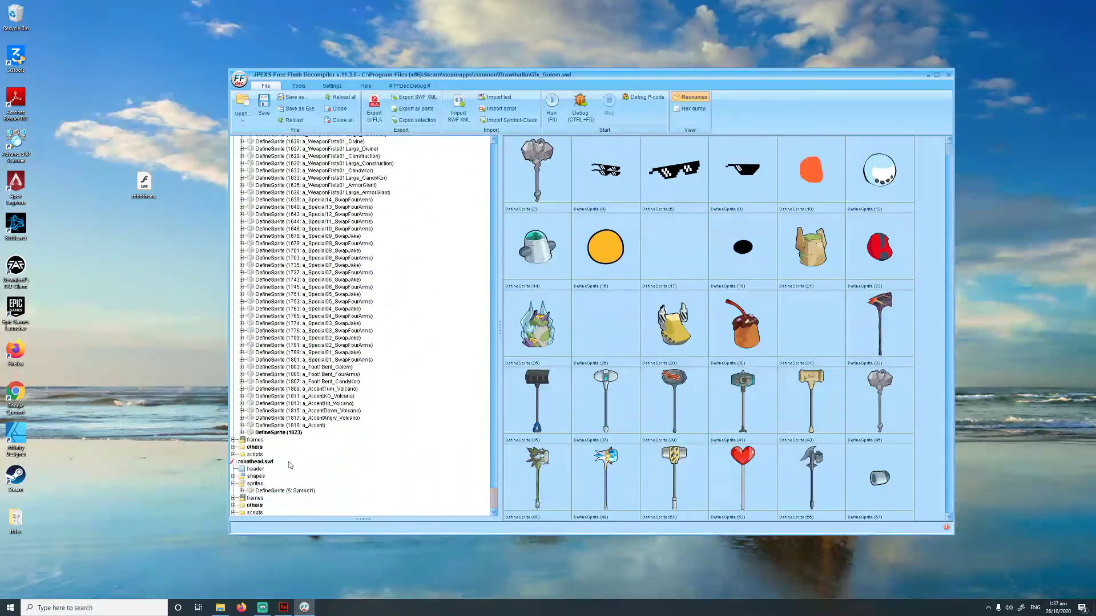
pyautogui.click(284, 433)
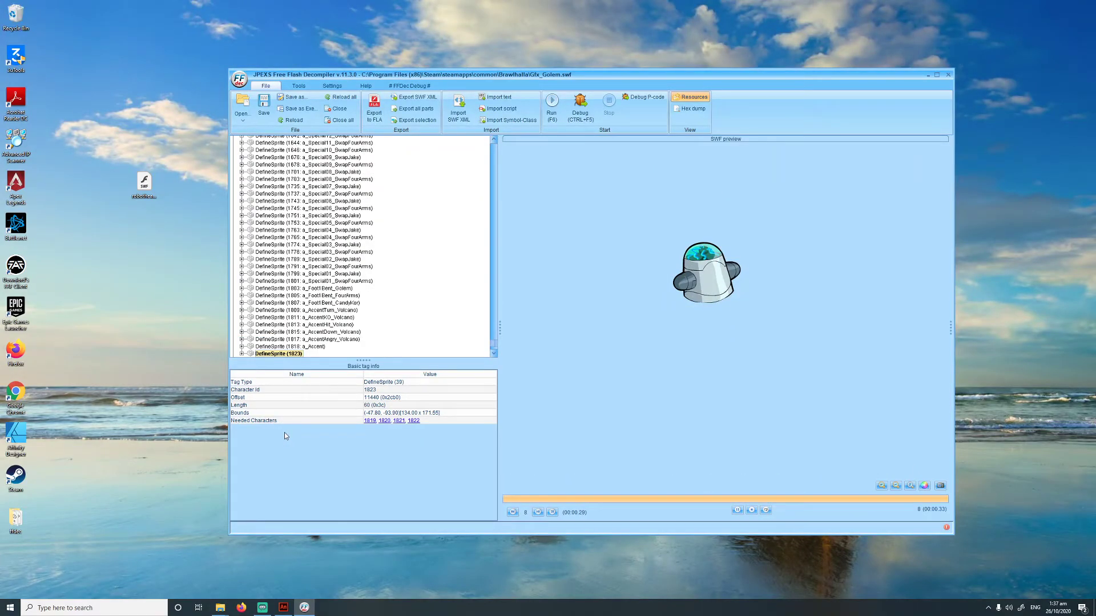
# - Select and expand the a_Jaw_Robot sprite (ID 14) in Gfx_Golem's sprite list
pyautogui.moveTo(493, 348); pyautogui.dragTo(494, 143)
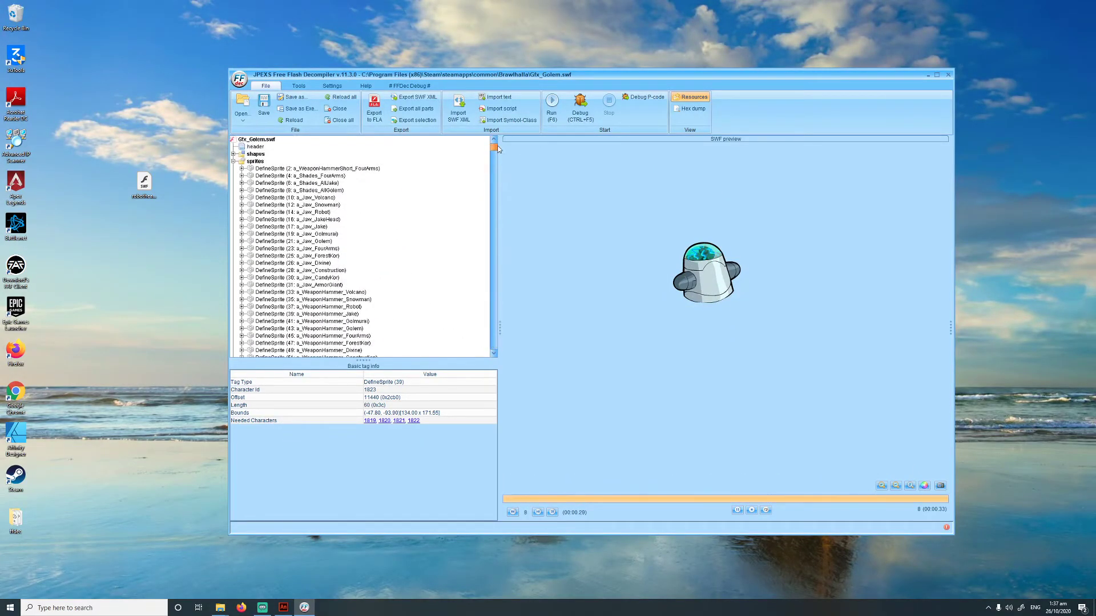
pyautogui.click(312, 207)
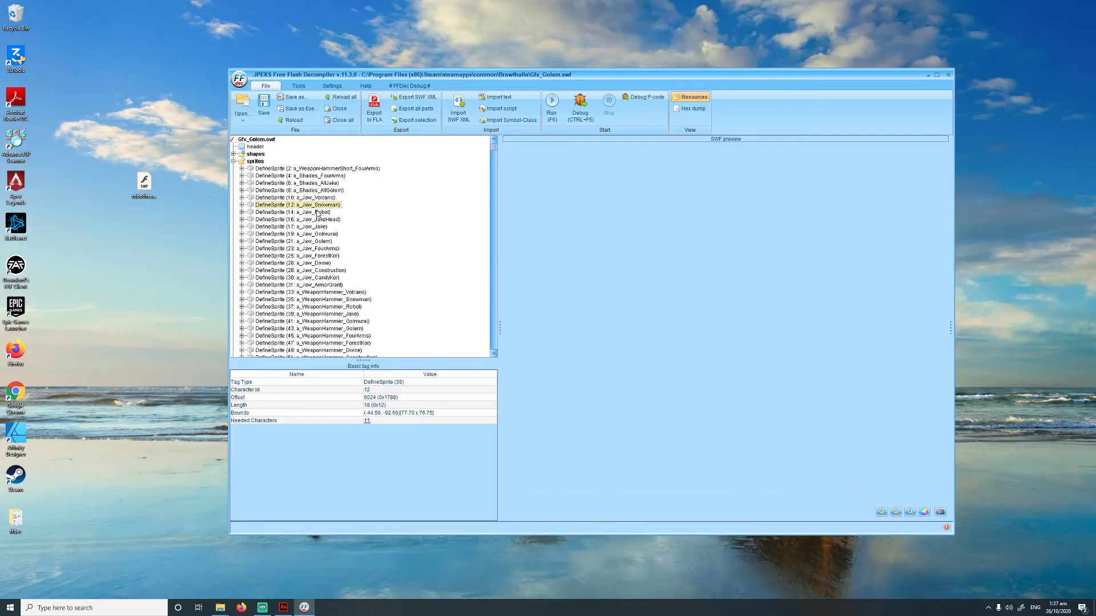
pyautogui.click(317, 212)
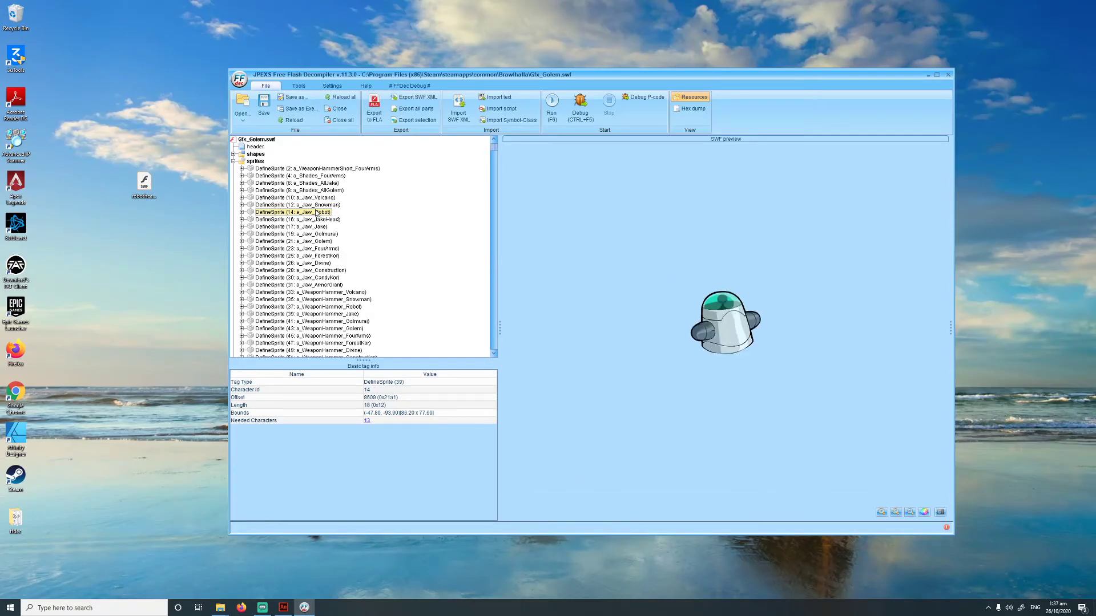
pyautogui.click(241, 211)
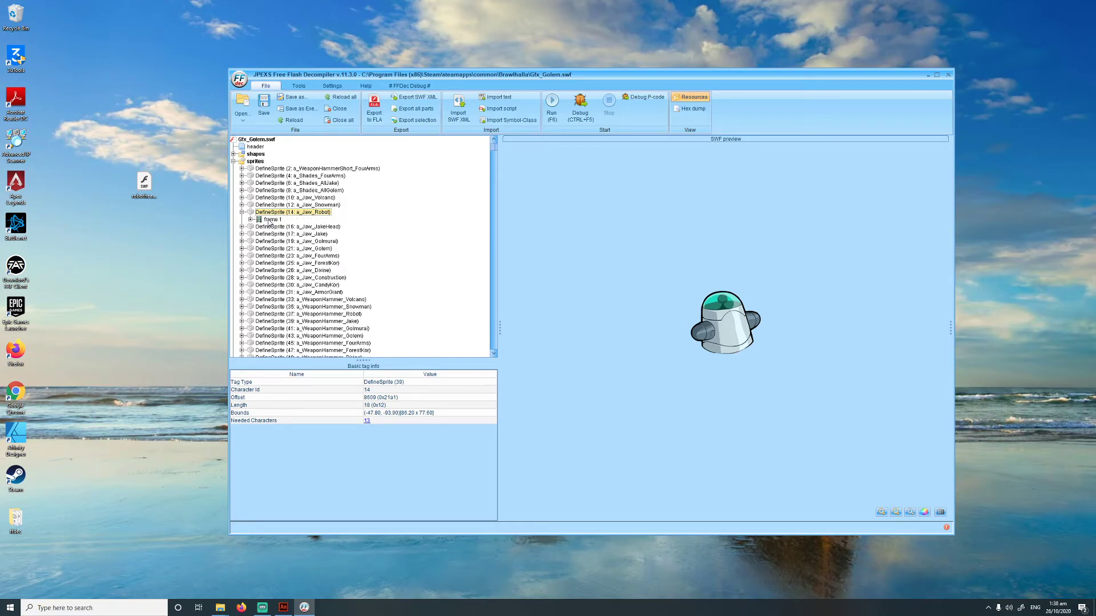
# - Insert a PlaceObject2Tag into frame 1 of a_Jaw_Robot
pyautogui.click(270, 221)
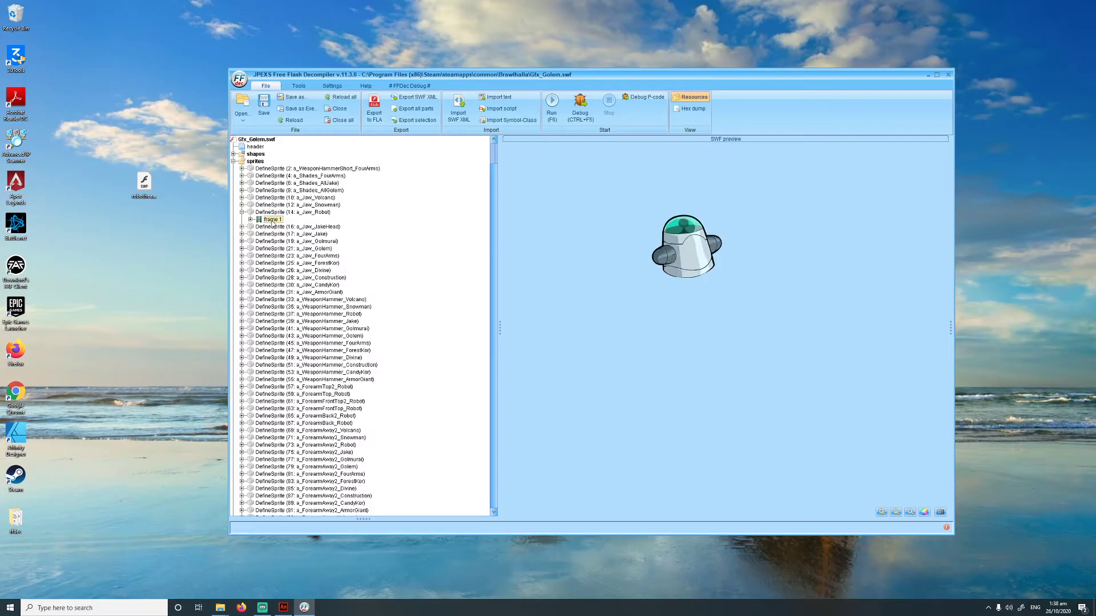
pyautogui.rightClick(272, 223)
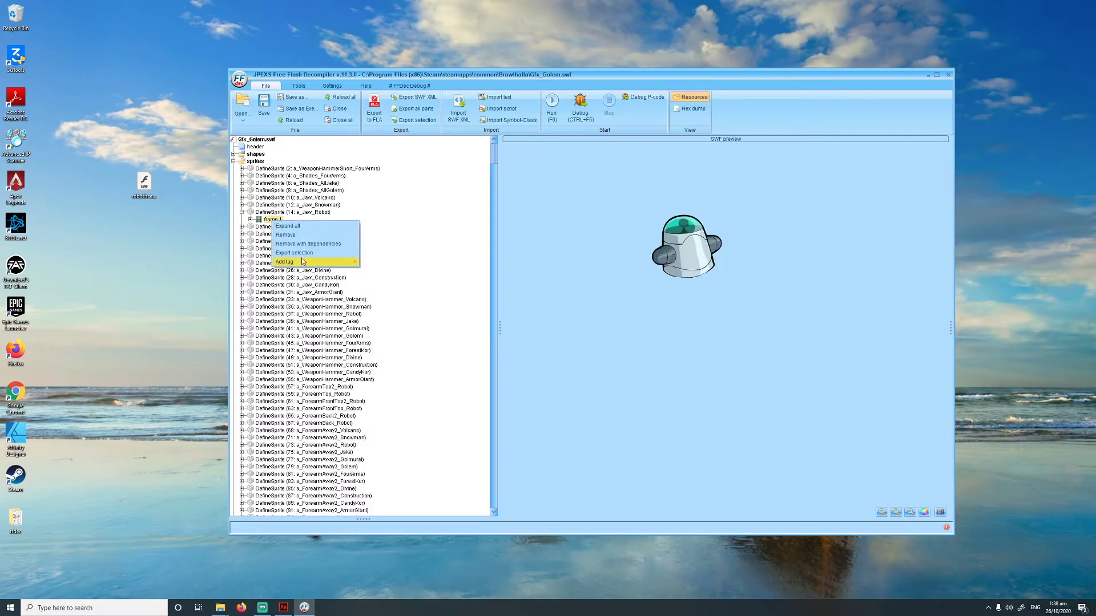
pyautogui.moveTo(302, 261)
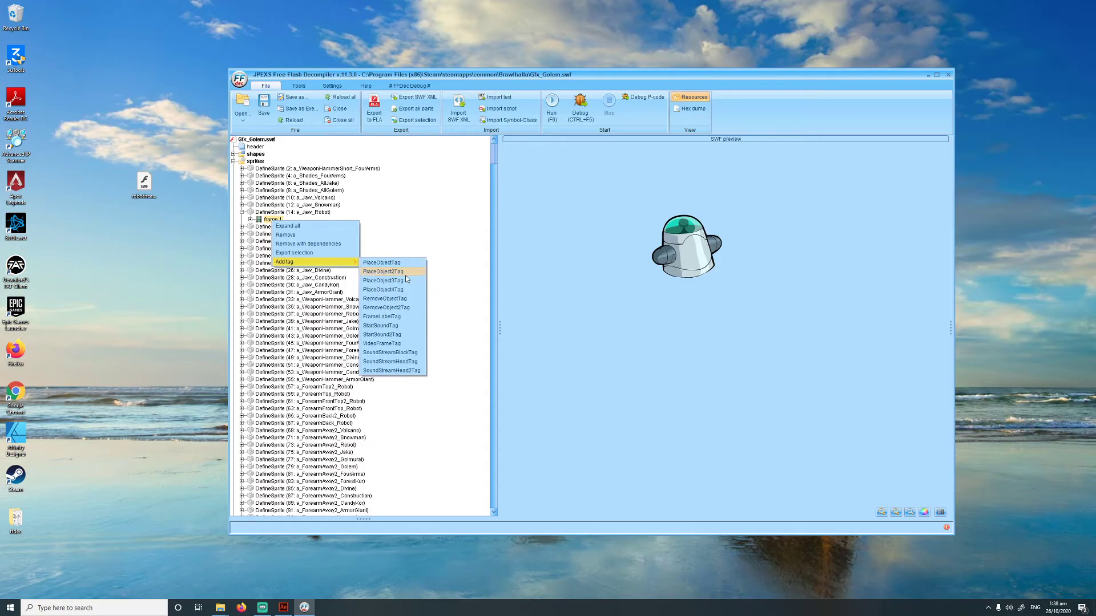
pyautogui.click(398, 272)
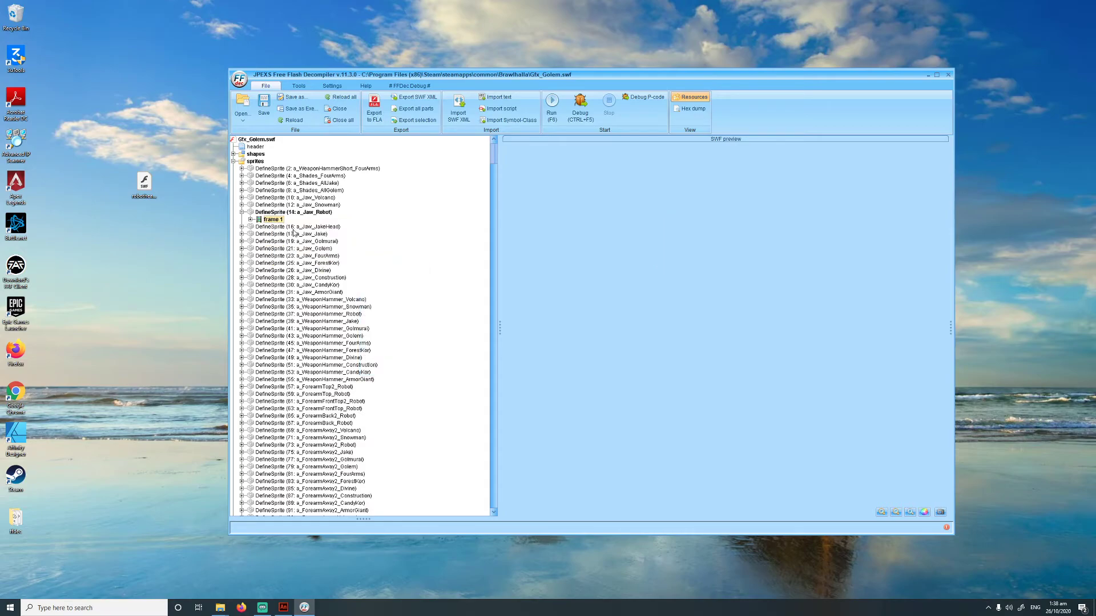
# - Edit the new depth-0 PlaceObject2 tag and set placeFlagHasCharacter to true
pyautogui.click(251, 219)
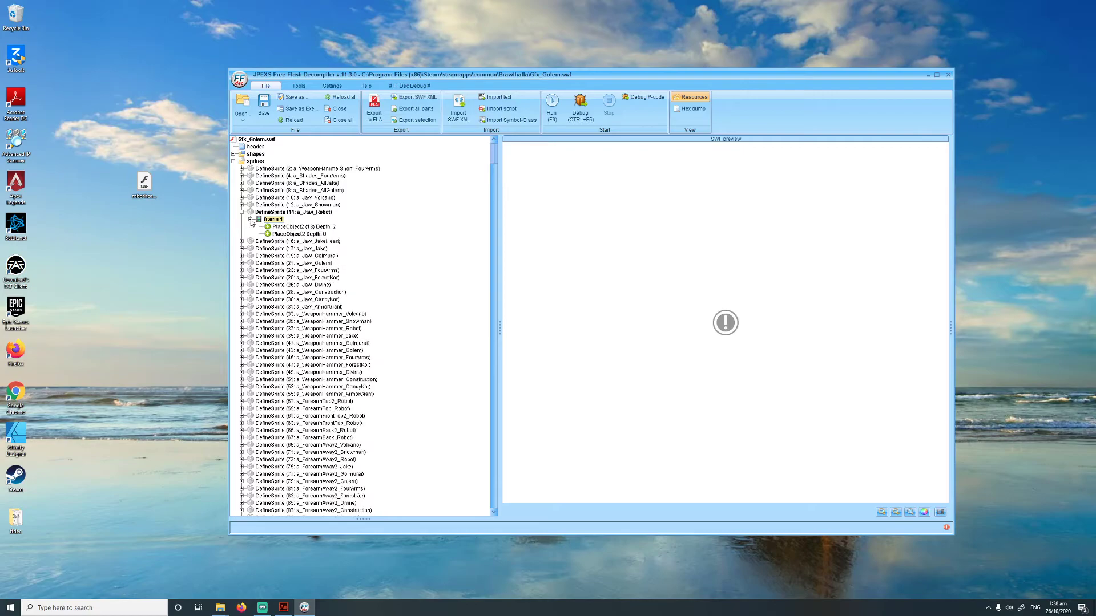
pyautogui.click(307, 235)
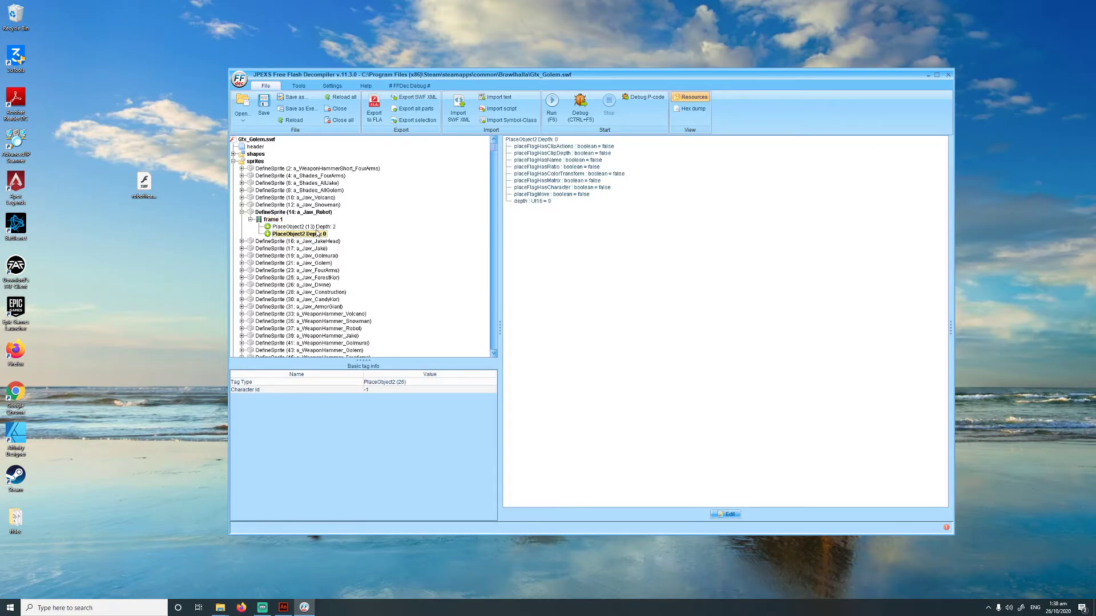
pyautogui.click(734, 519)
pyautogui.click(604, 189)
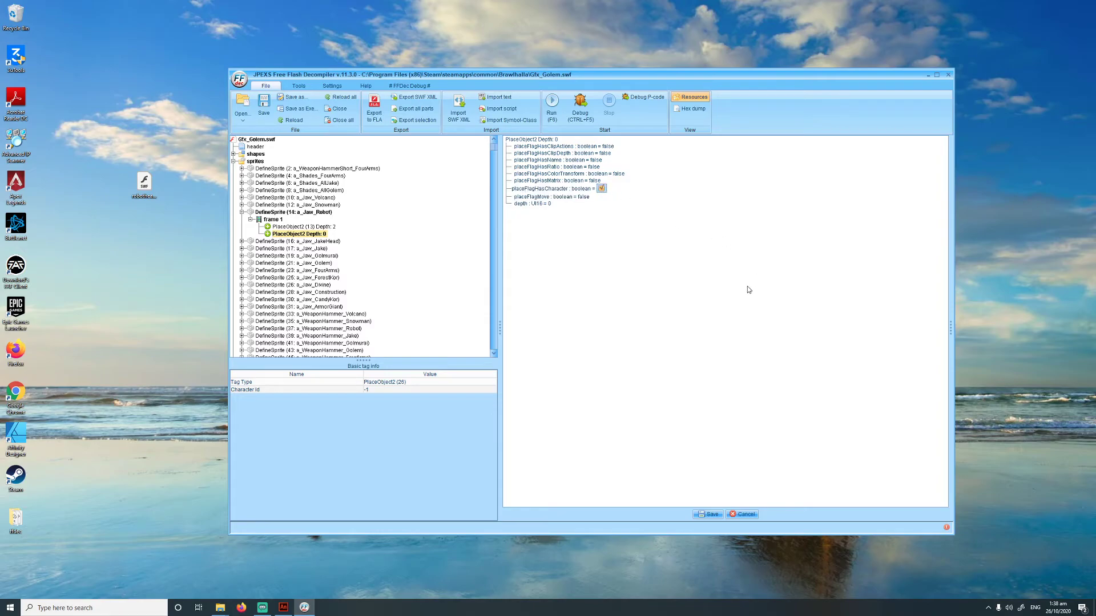
pyautogui.click(707, 310)
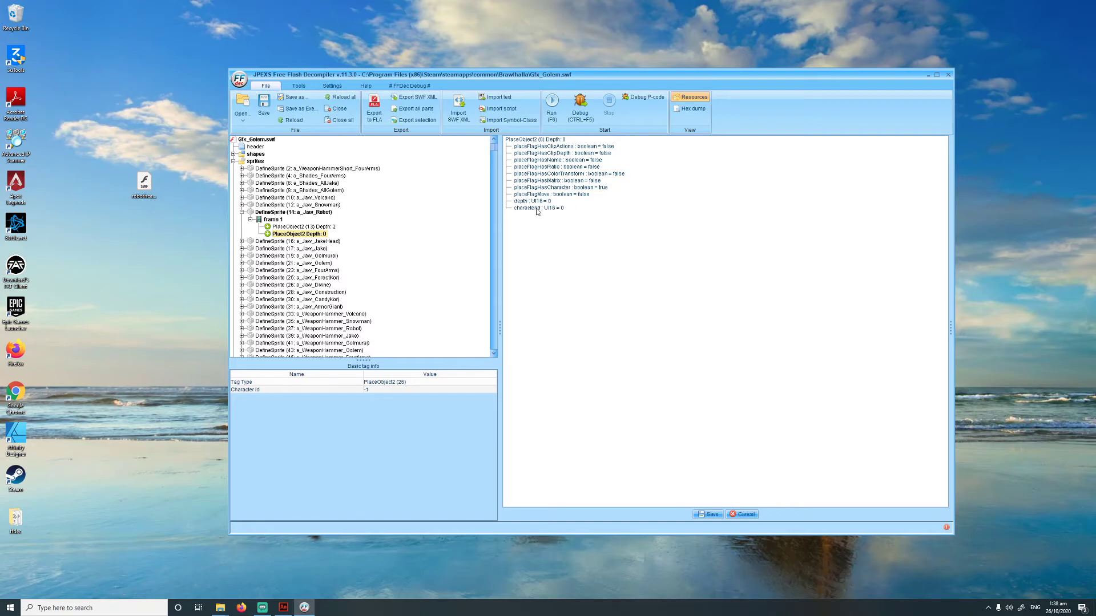
# - Set the tag's characterId to 1823 and save the edits
pyautogui.moveTo(494, 147); pyautogui.dragTo(492, 349)
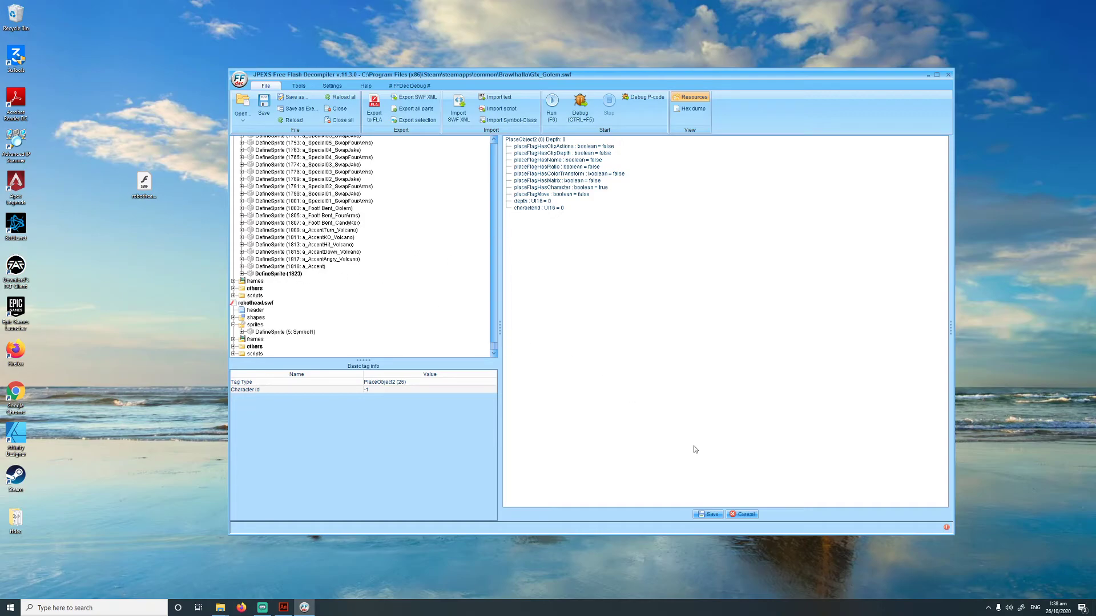
pyautogui.click(563, 208)
pyautogui.click(709, 514)
pyautogui.scroll(5, 493, 171)
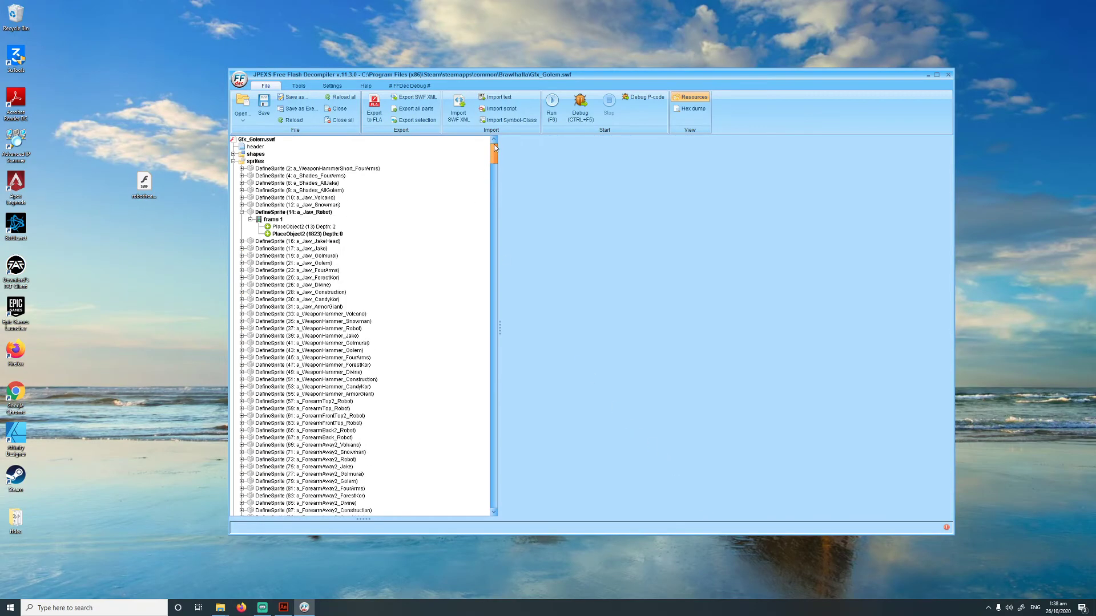
# - Save Gfx_Golem.swf and select the original a_Jaw_Robot sprite (ID 14)
pyautogui.click(266, 106)
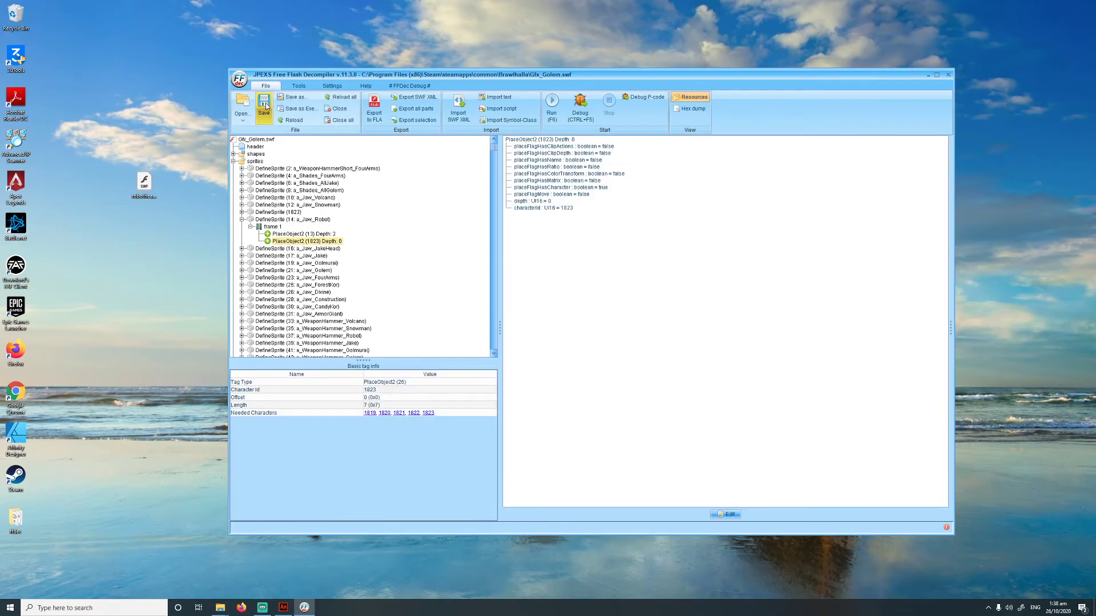
pyautogui.click(289, 213)
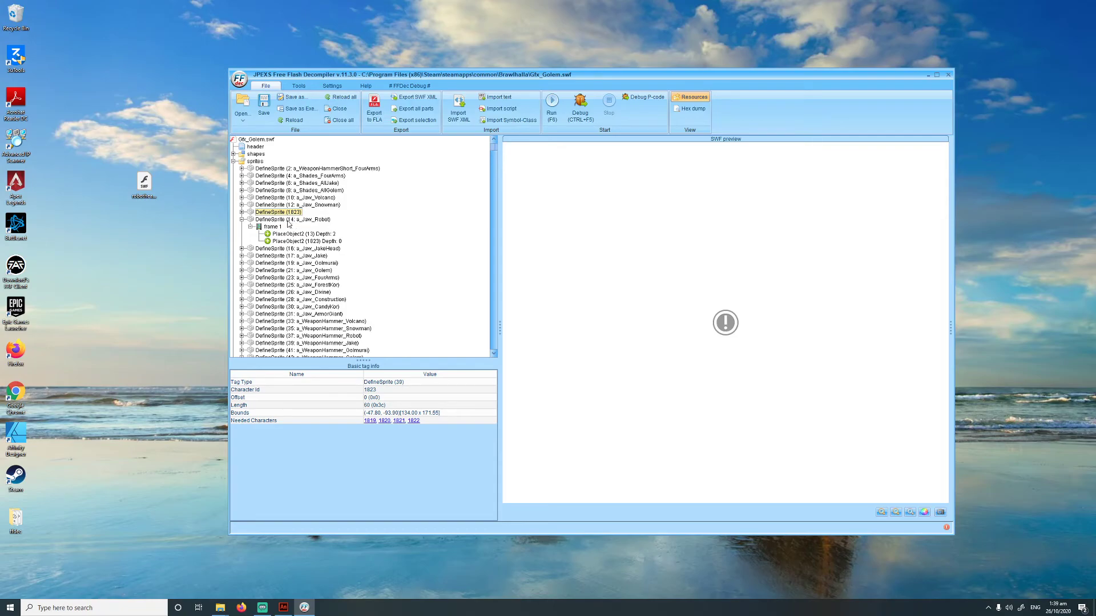
pyautogui.click(288, 221)
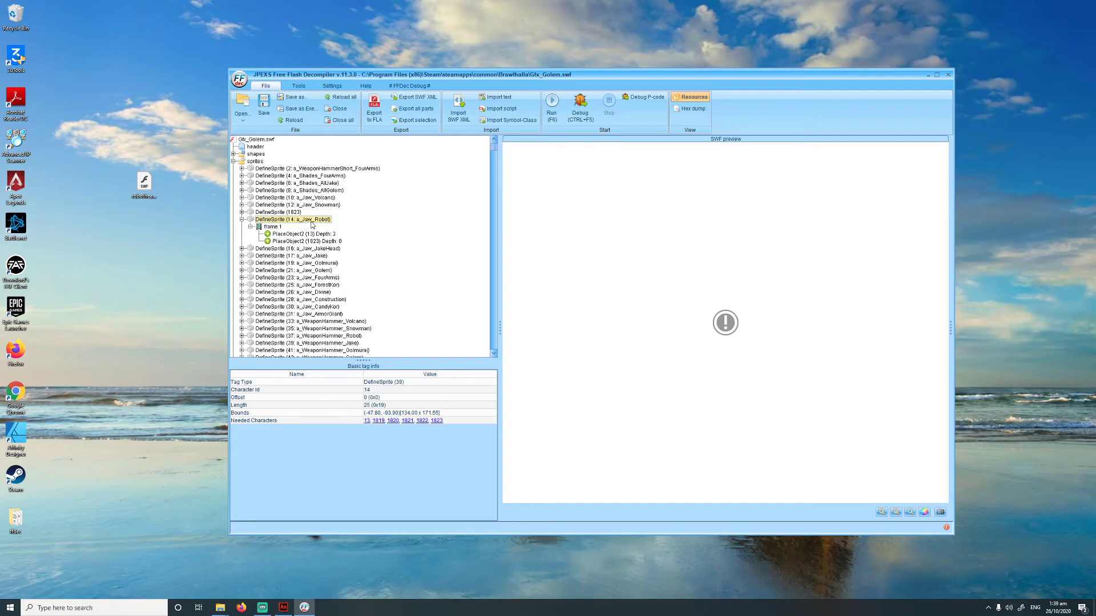
# - Remove a_Jaw_Robot with its dependencies, confirm, and select sprite 1823
pyautogui.rightClick(303, 223)
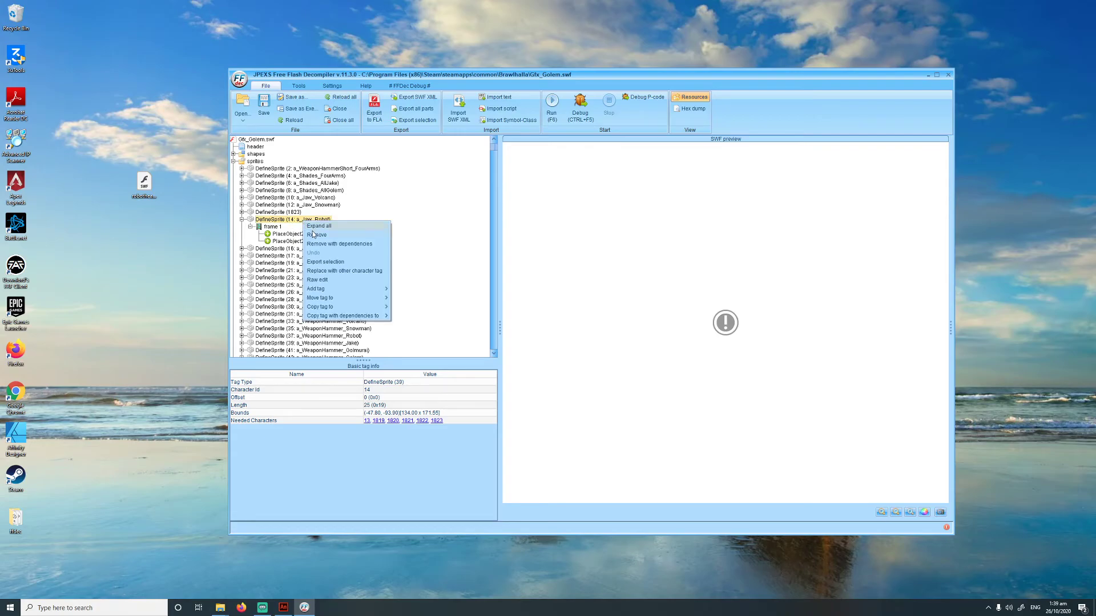
pyautogui.click(344, 245)
pyautogui.click(531, 316)
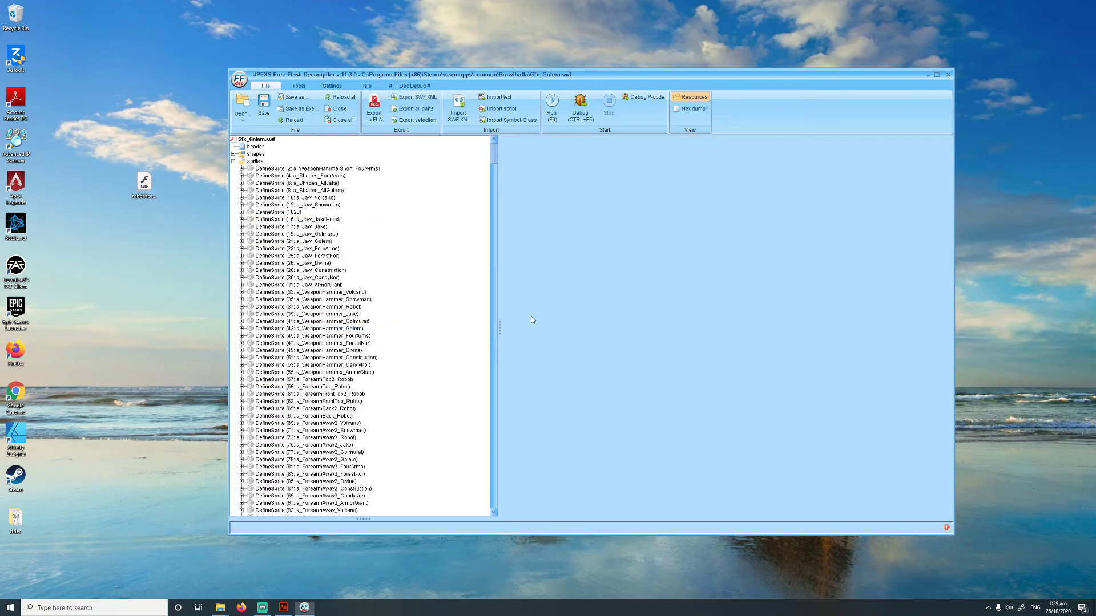
pyautogui.click(279, 212)
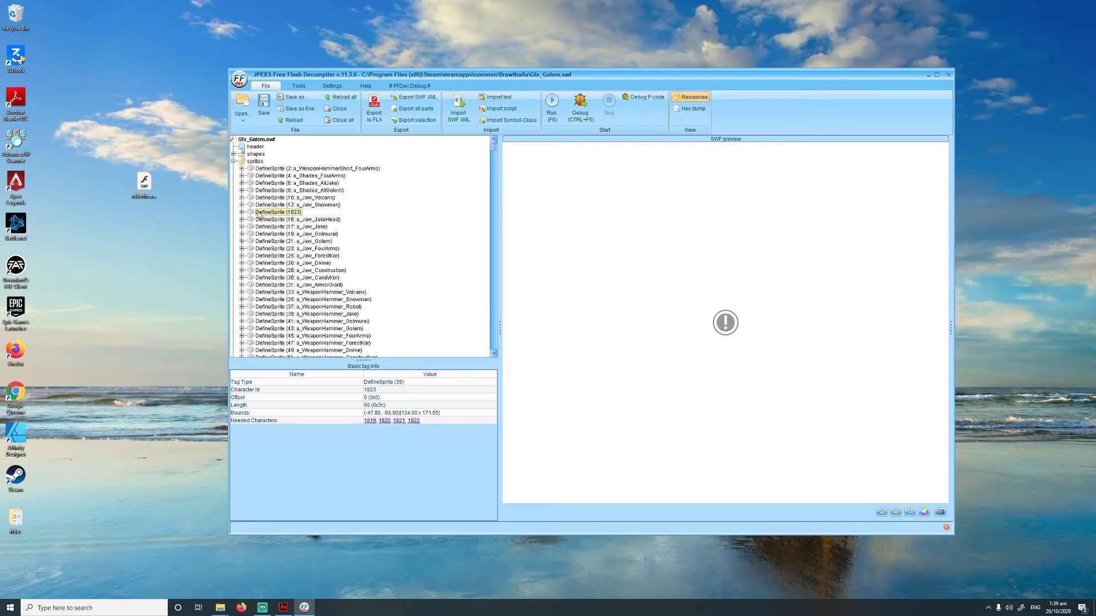
# - Raw-edit DefineSprite 1823 to change its spriteId to 14, then save Gfx_Golem.swf
pyautogui.rightClick(278, 215)
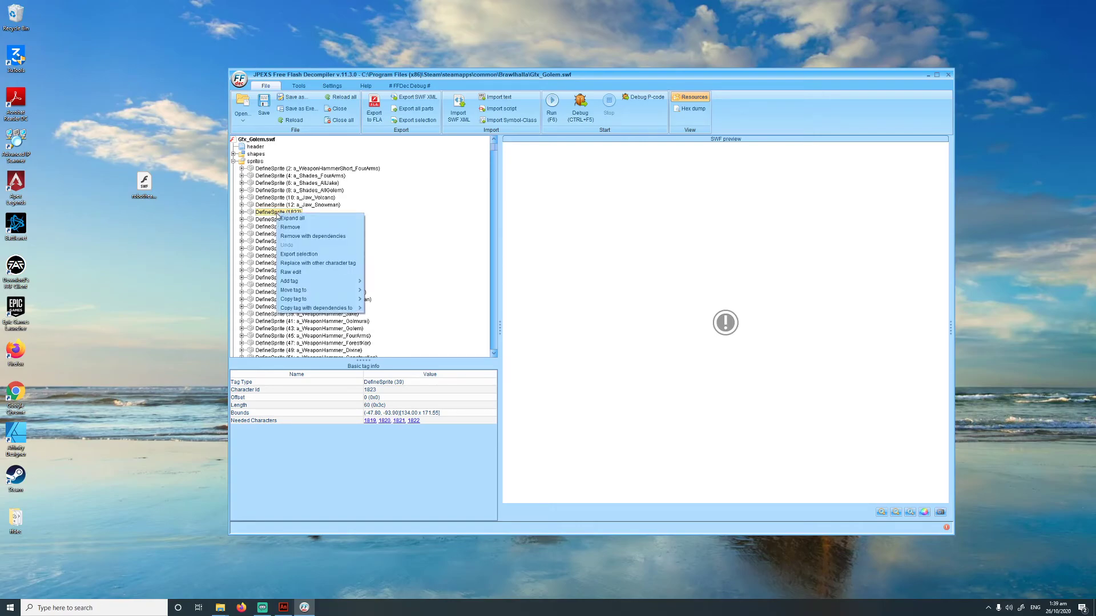
pyautogui.click(289, 273)
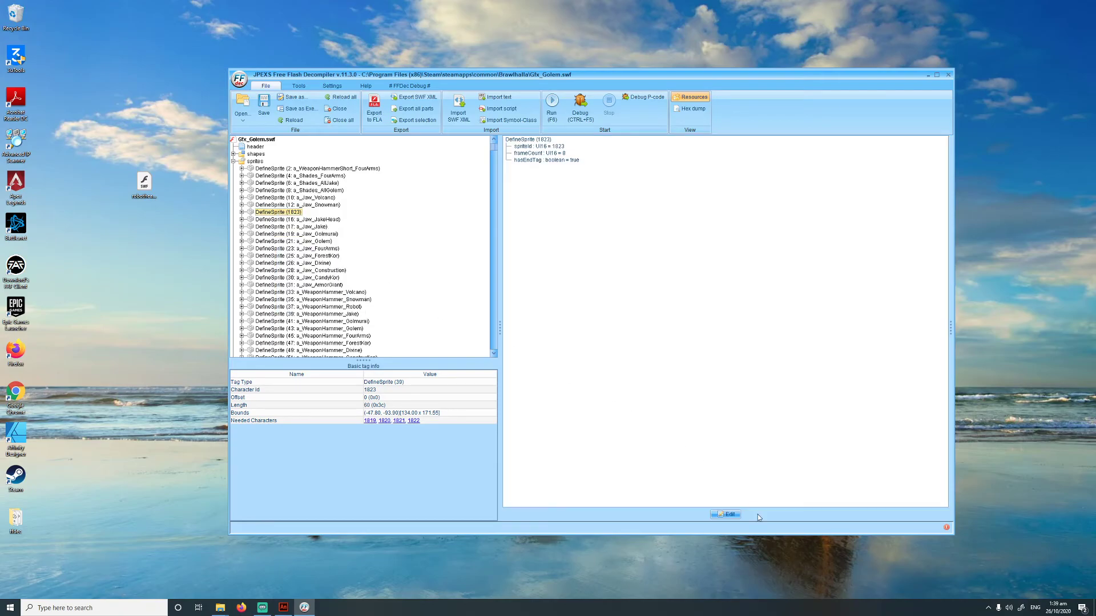
pyautogui.click(726, 514)
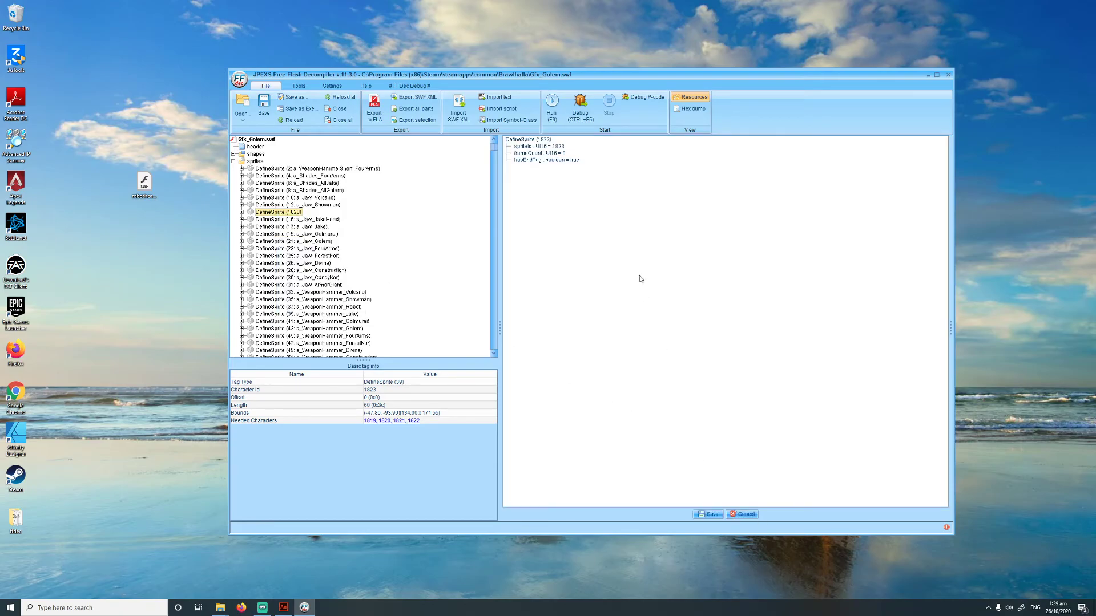
pyautogui.click(558, 147)
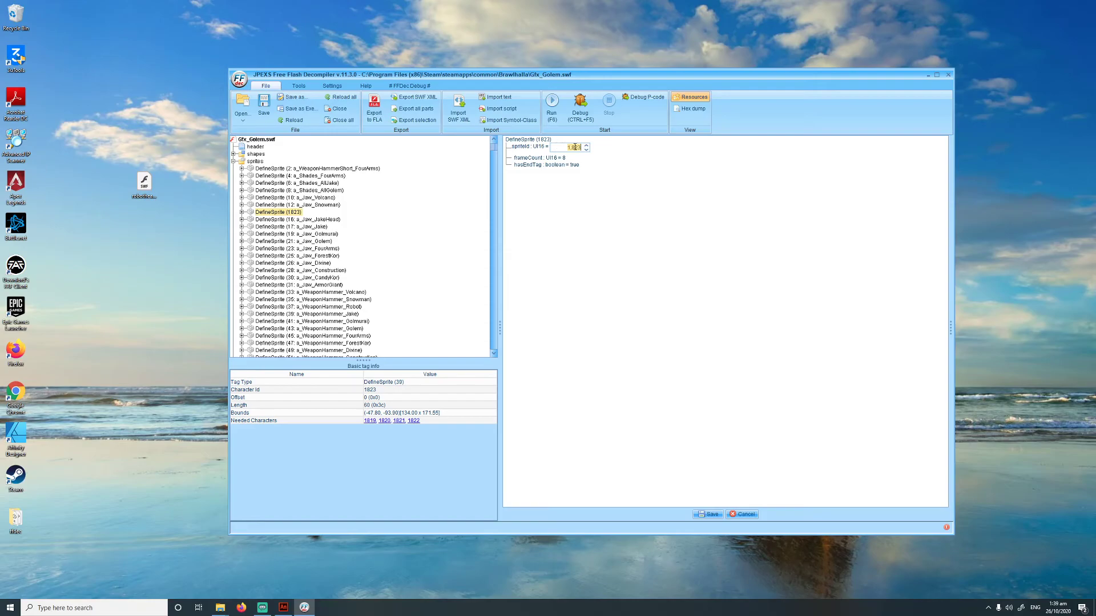
pyautogui.write('14')
pyautogui.press('Return')
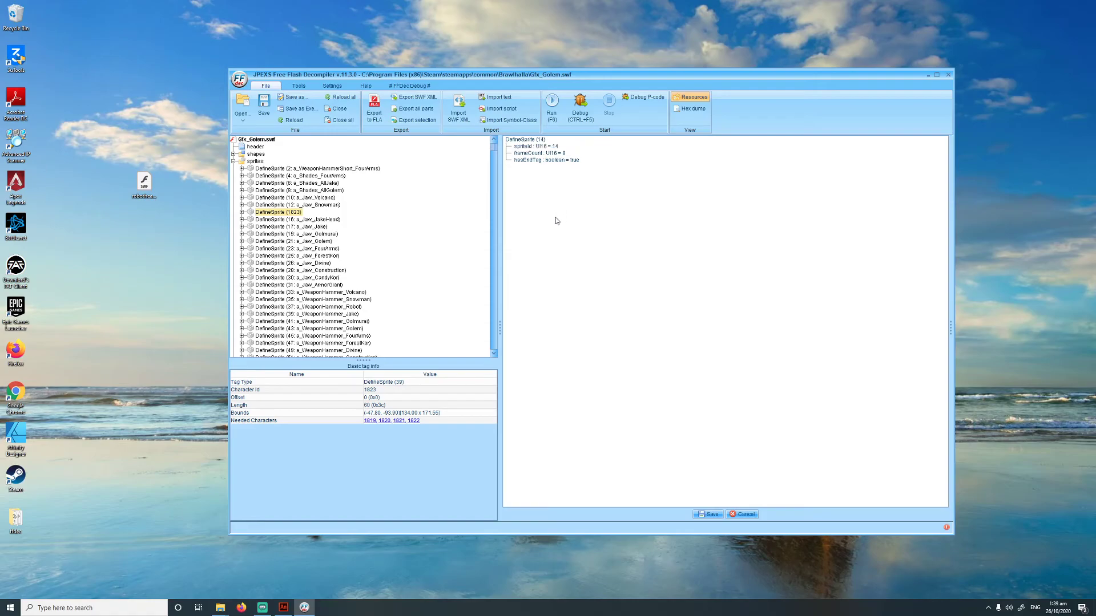
pyautogui.click(702, 515)
pyautogui.click(263, 106)
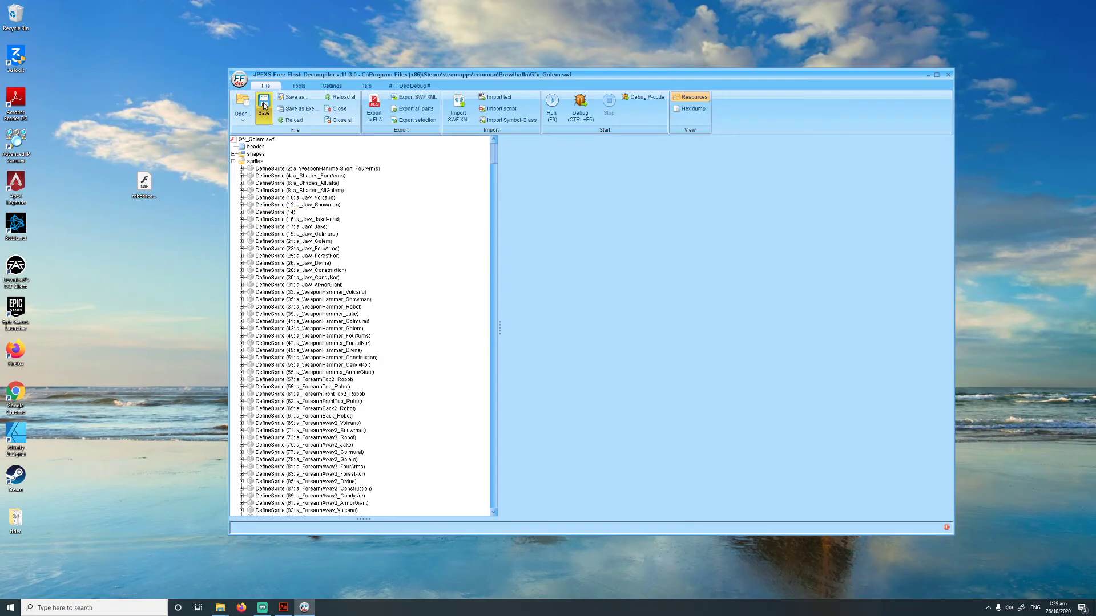
# - Reopen Gfx_Golem.swf from the Brawlhalla folder and preview sprite 14 to confirm the robot head
pyautogui.click(948, 75)
pyautogui.moveTo(228, 600)
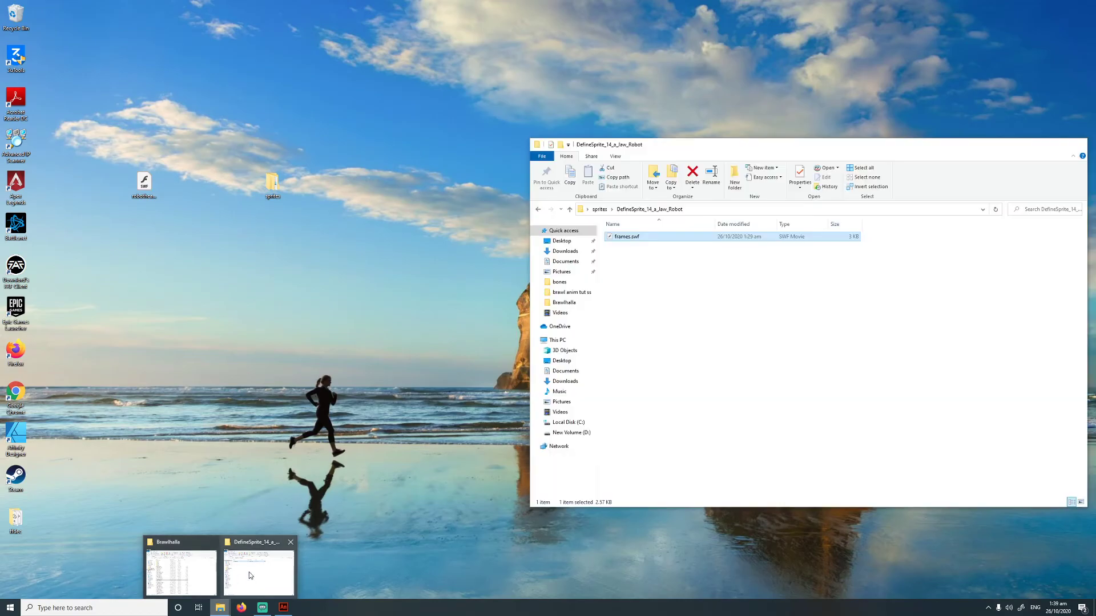
pyautogui.click(249, 572)
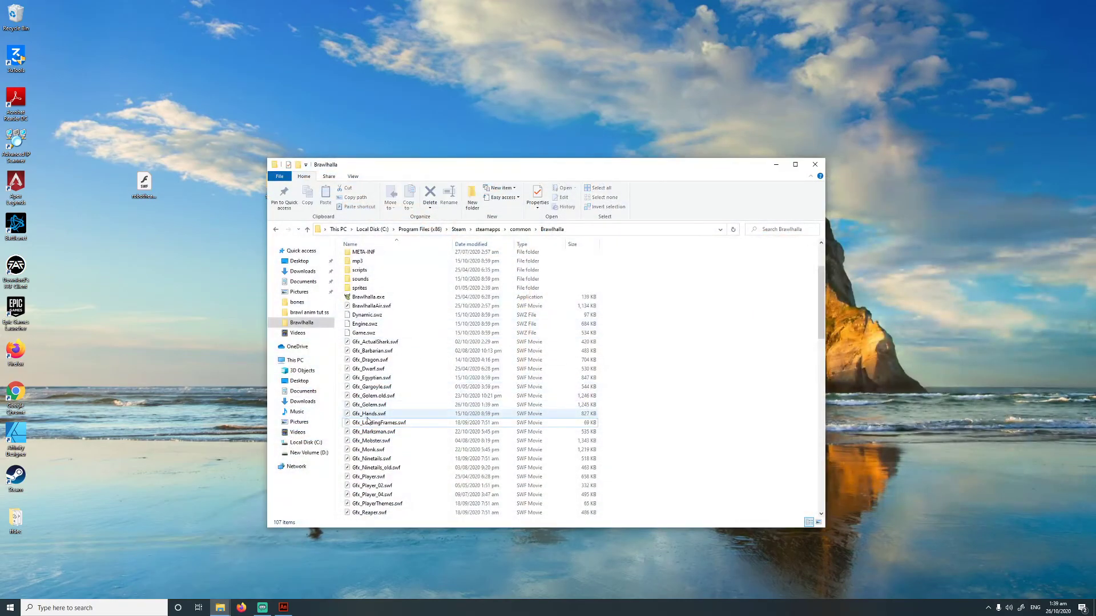
pyautogui.doubleClick(381, 405)
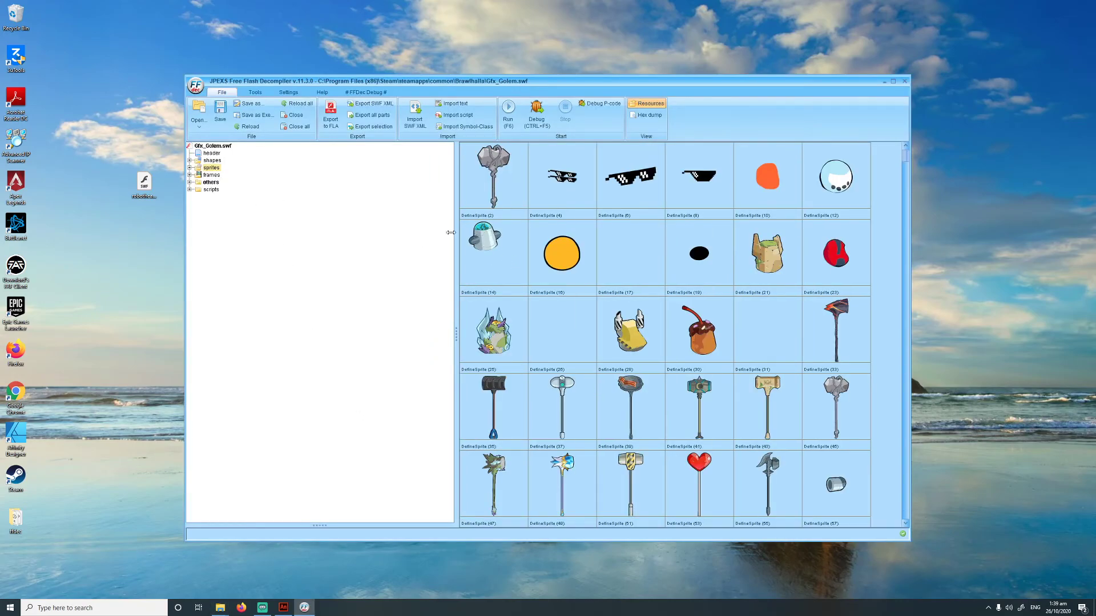
pyautogui.click(190, 168)
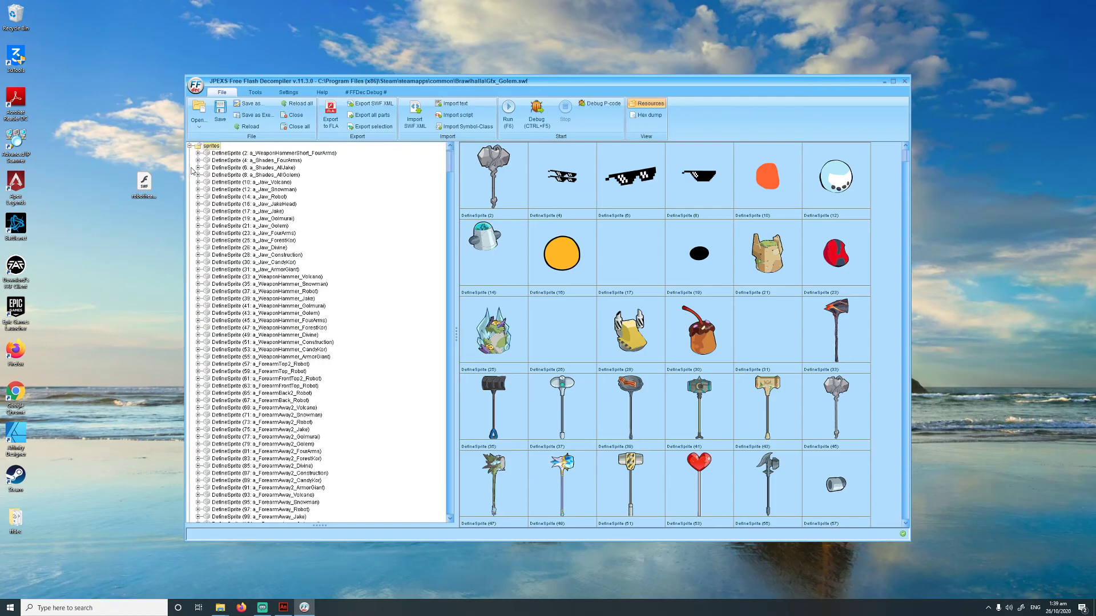
pyautogui.click(254, 198)
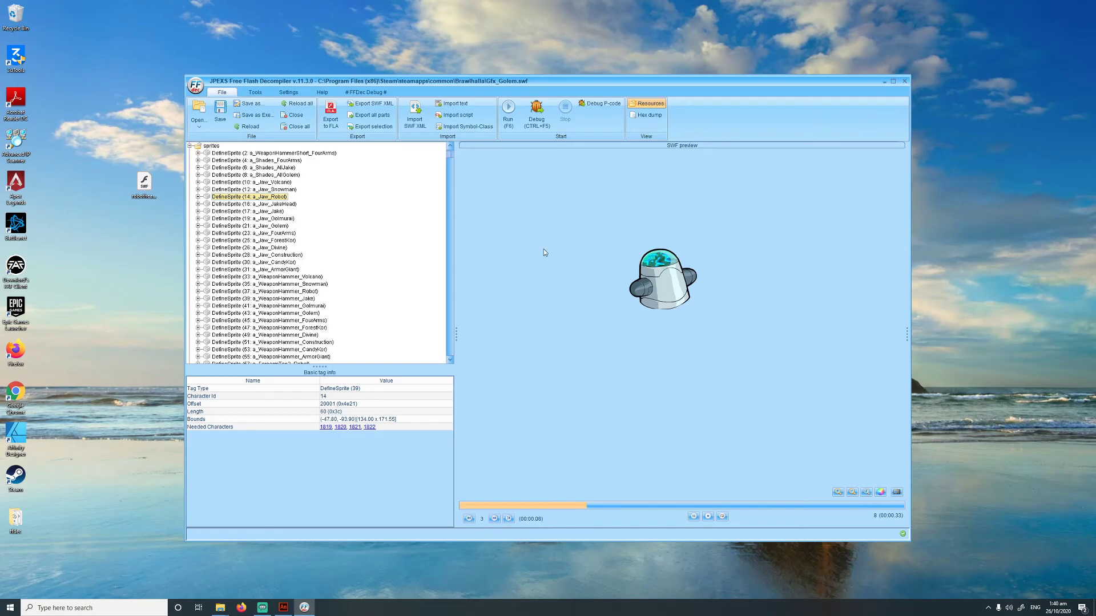
# - Close the decompiler and bring up Brawlhalla's launch options from the system tray
pyautogui.click(904, 82)
pyautogui.click(988, 607)
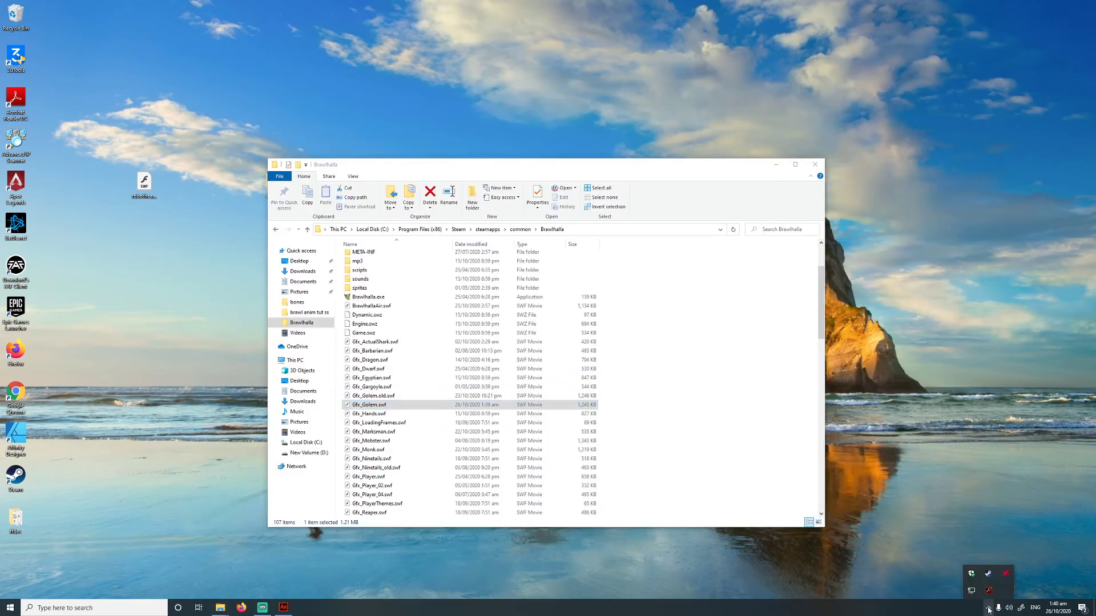
pyautogui.rightClick(990, 575)
# - Launch Brawlhalla and go to Offline Play > Training
pyautogui.click(1009, 447)
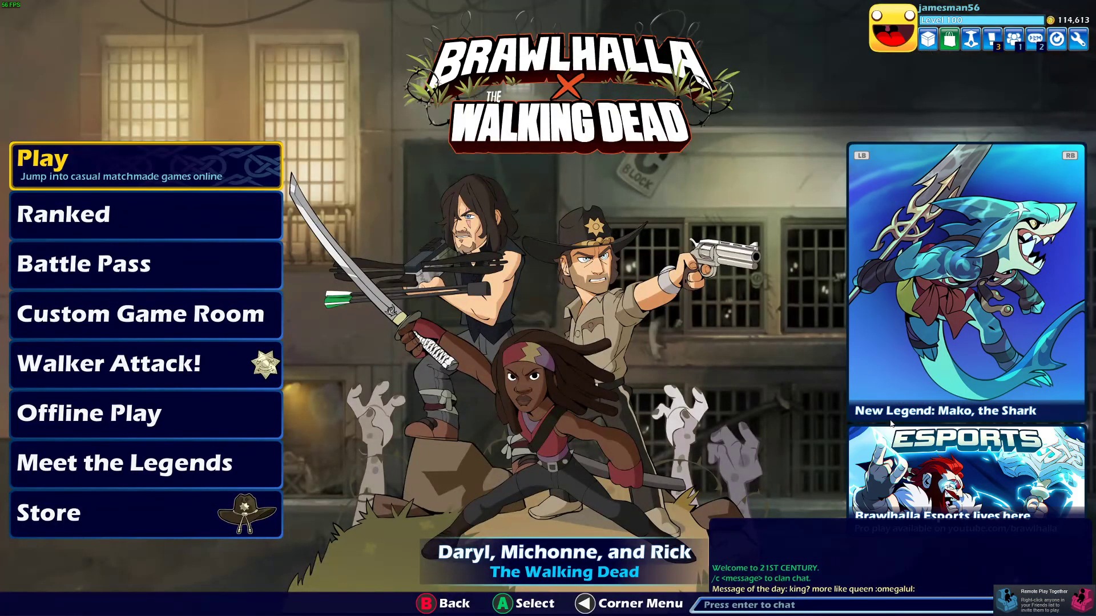
pyautogui.press('Down')
pyautogui.press('Down')
pyautogui.press('Down')
pyautogui.press('Down')
pyautogui.press('Down')
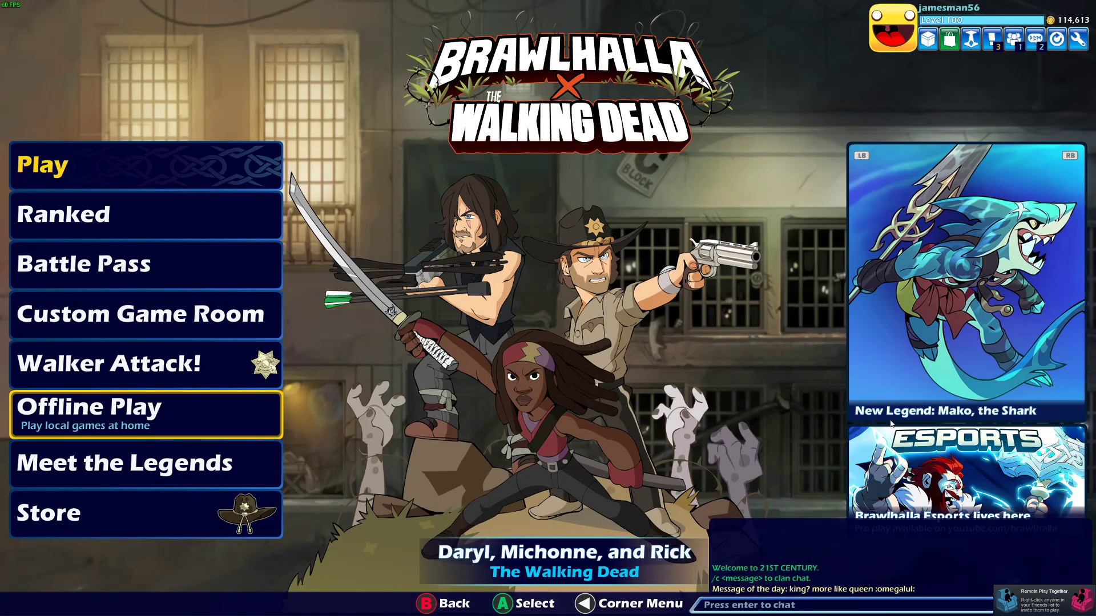
pyautogui.press('Return')
pyautogui.press('Right')
pyautogui.press('Return')
# - Choose Kor with the Kor in Space skin and continue to map selection
pyautogui.press('Right')
pyautogui.press('Down')
pyautogui.press('Right')
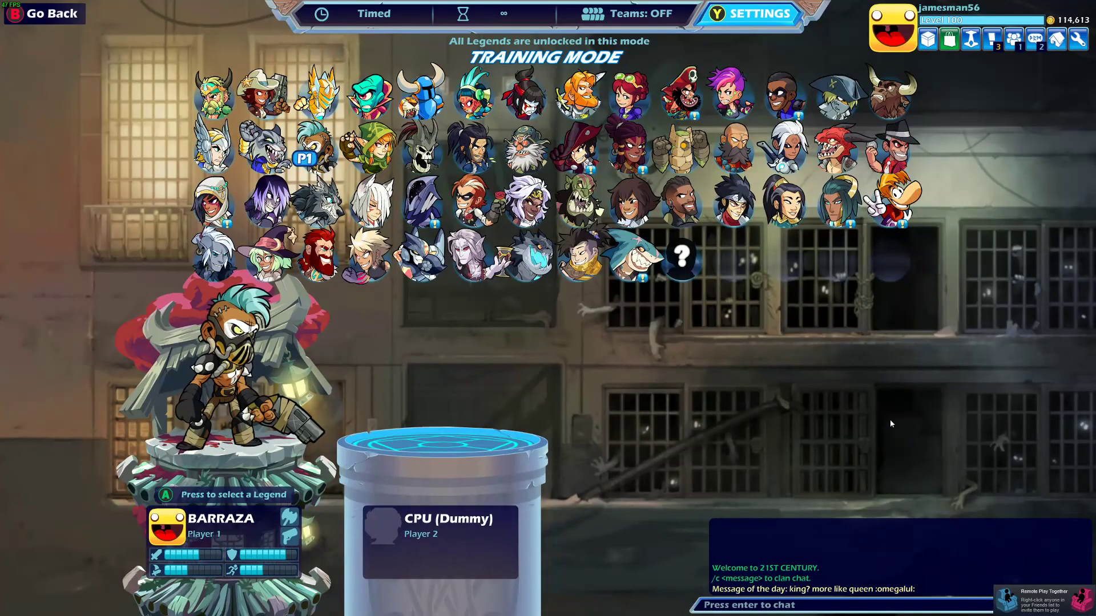
pyautogui.press('Down')
pyautogui.press('Right')
pyautogui.press('Right')
pyautogui.press('Right')
pyautogui.press('Right')
pyautogui.press('Up')
pyautogui.press('Right')
pyautogui.press('Right')
pyautogui.press('Right')
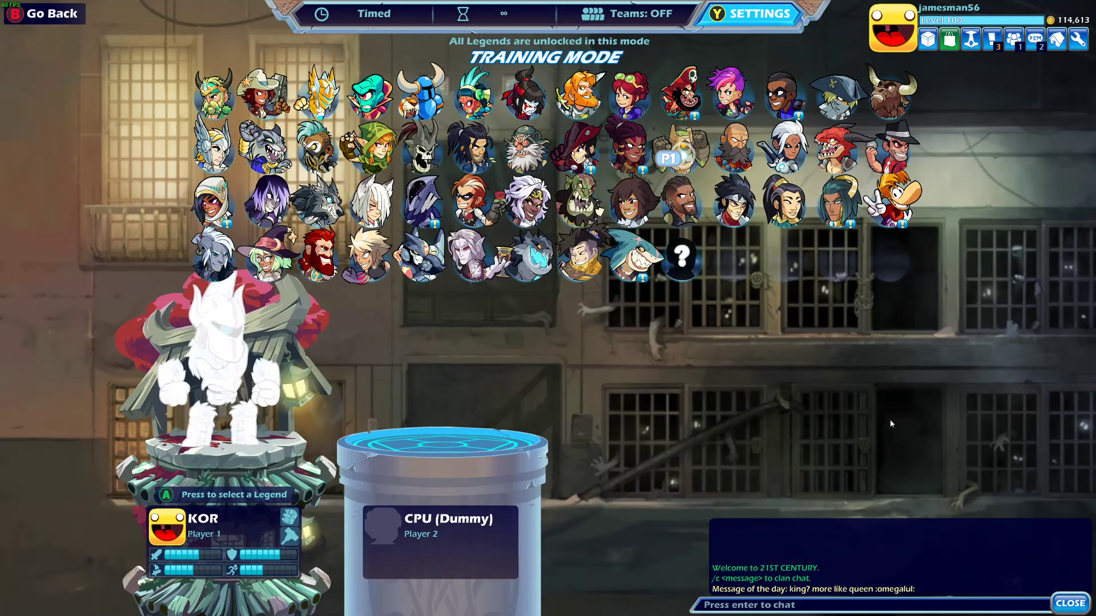
pyautogui.press('Return')
pyautogui.press('Right')
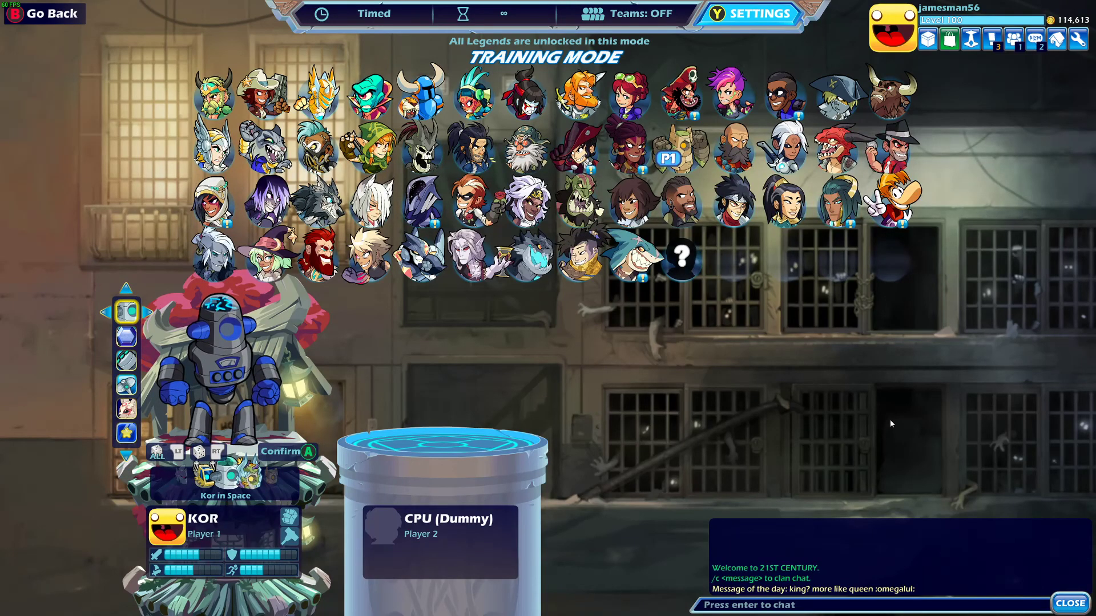
pyautogui.press('Return')
pyautogui.press('Return')
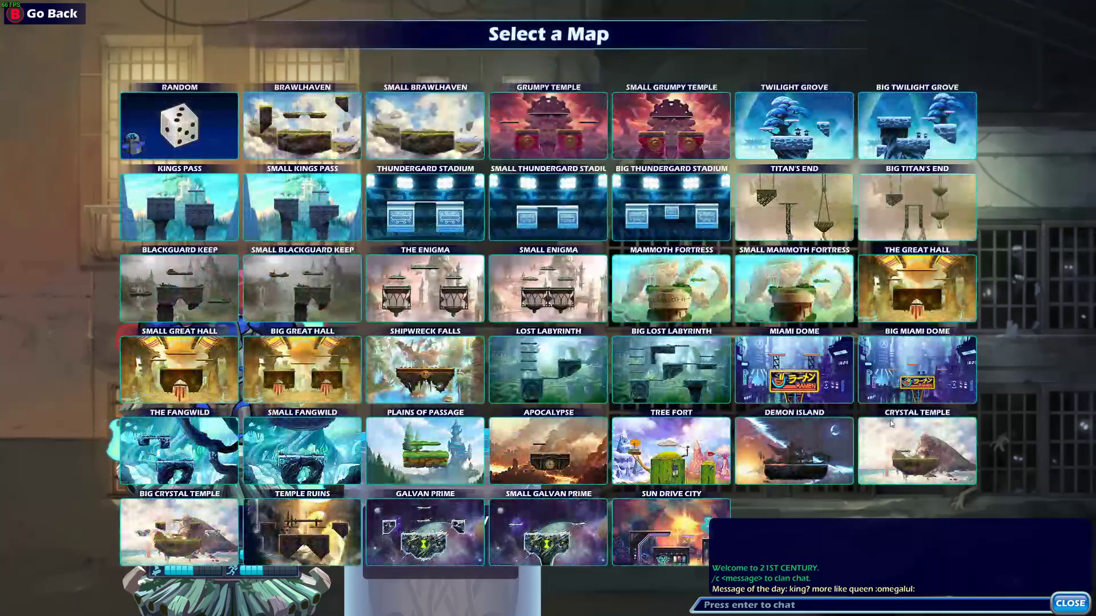
pyautogui.press('Return')
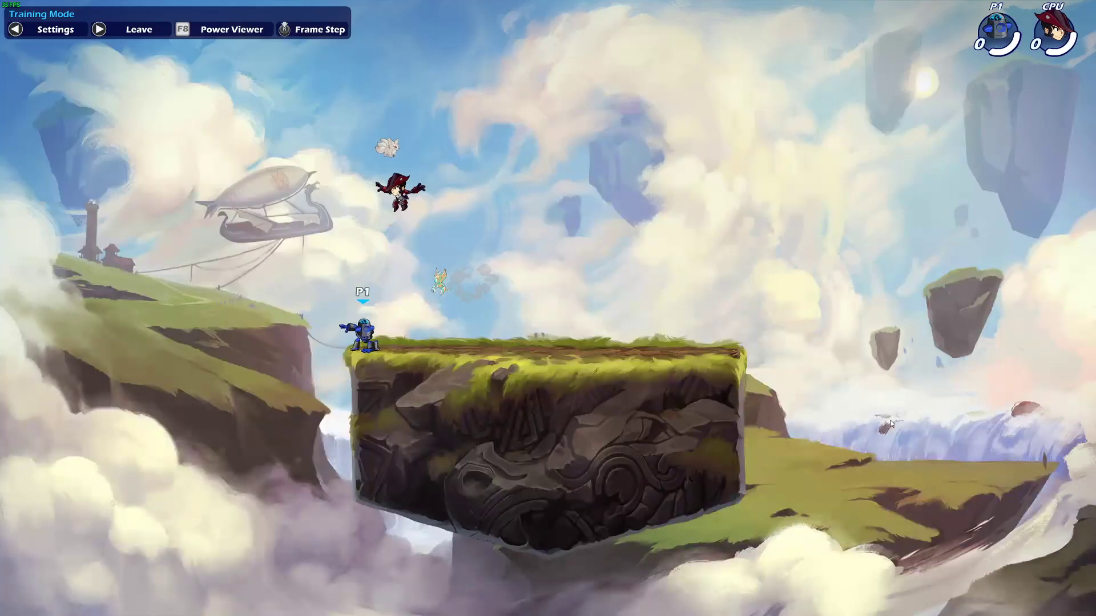
# - Walk Kor right, jump and strike Diana in the air, then land back on stage
pyautogui.press('Right')
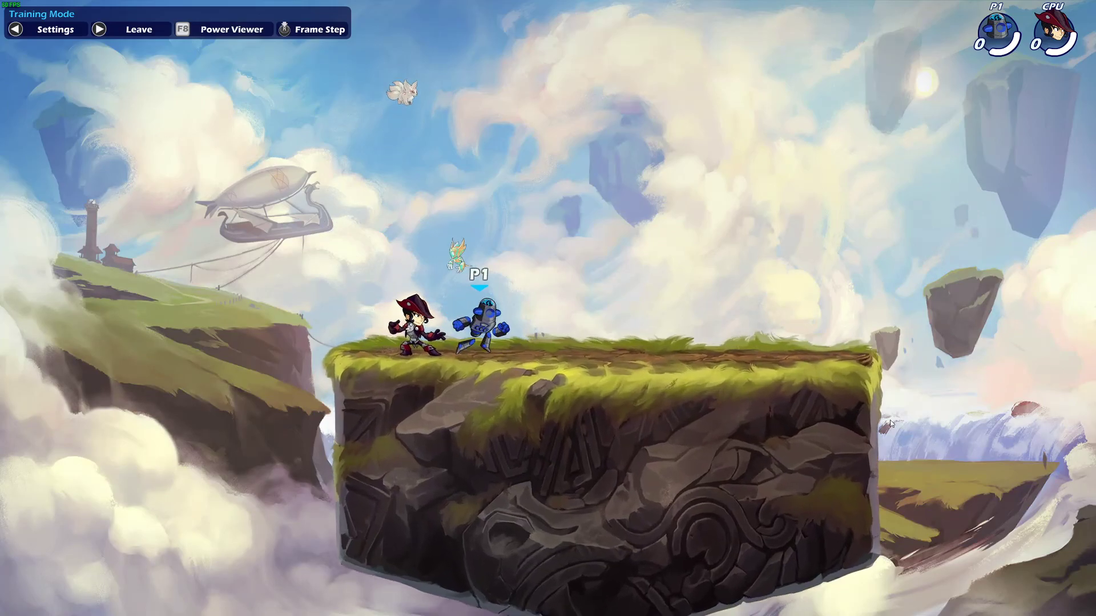
pyautogui.press('Up')
pyautogui.press('j')
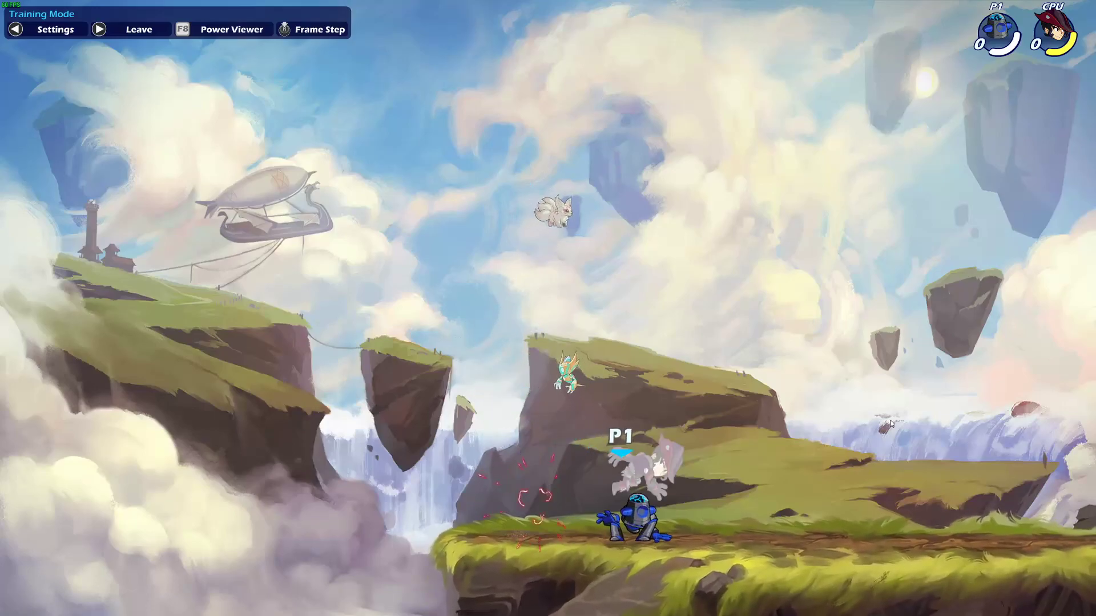
pyautogui.press('j')
pyautogui.press('Right')
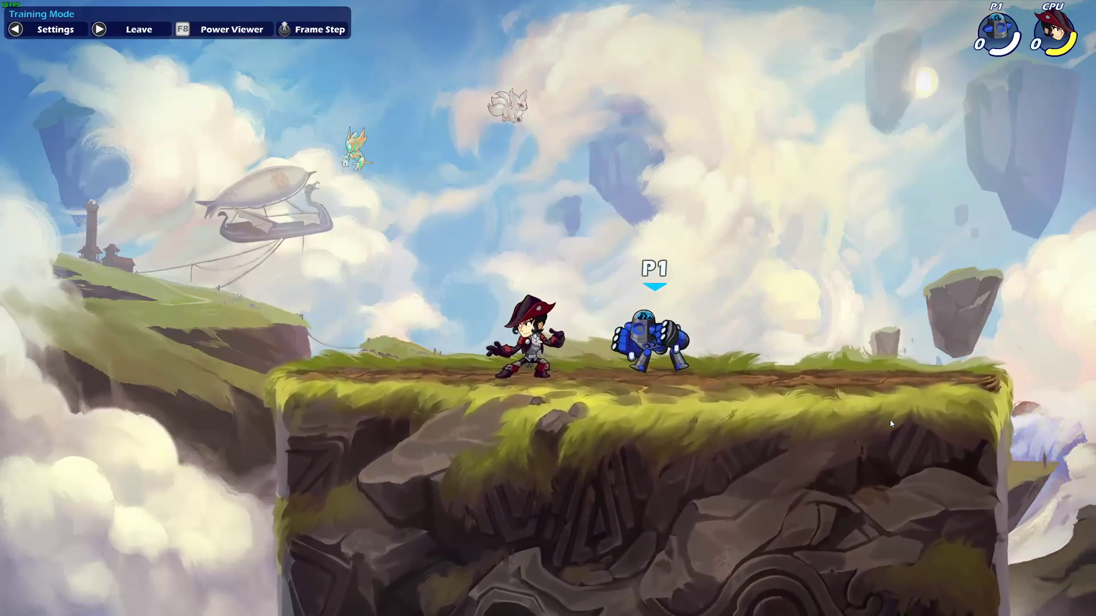
# - Slam down on Diana with a down-attack, chase her with an aerial hit, then return to the ledge
pyautogui.press('Left')
pyautogui.press('Up')
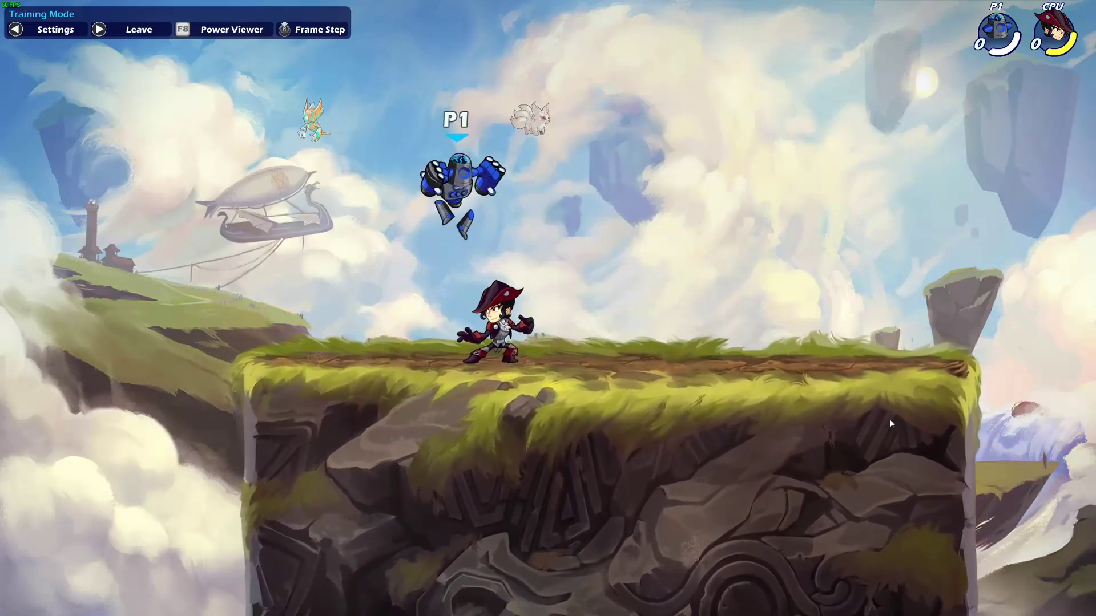
pyautogui.hotkey('Down', 'j')
pyautogui.press('Right')
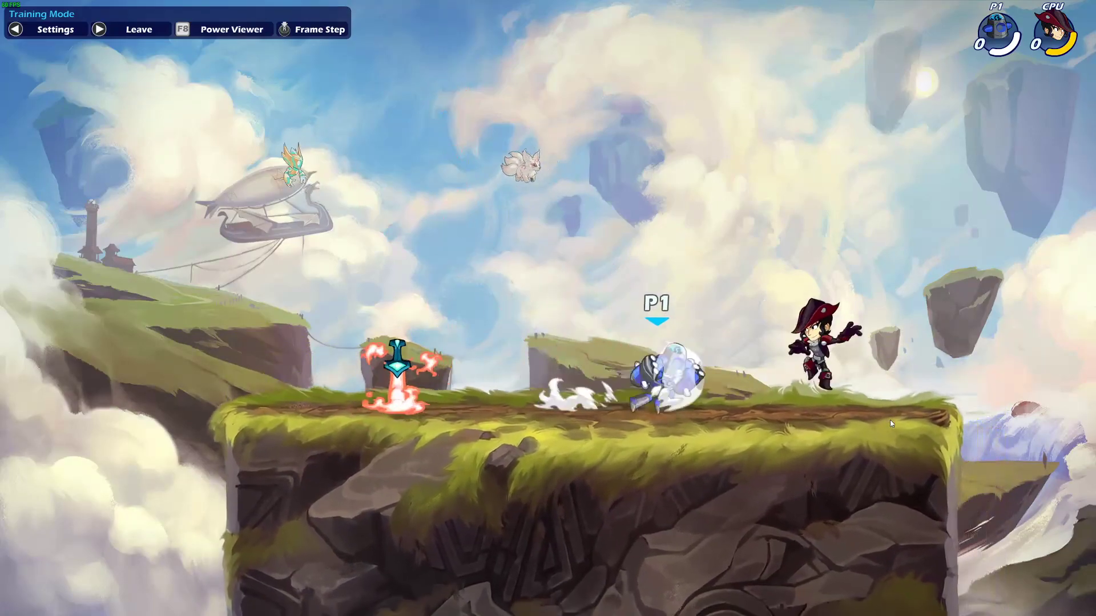
pyautogui.press('Up')
pyautogui.press('j')
pyautogui.press('Left')
pyautogui.press('Up')
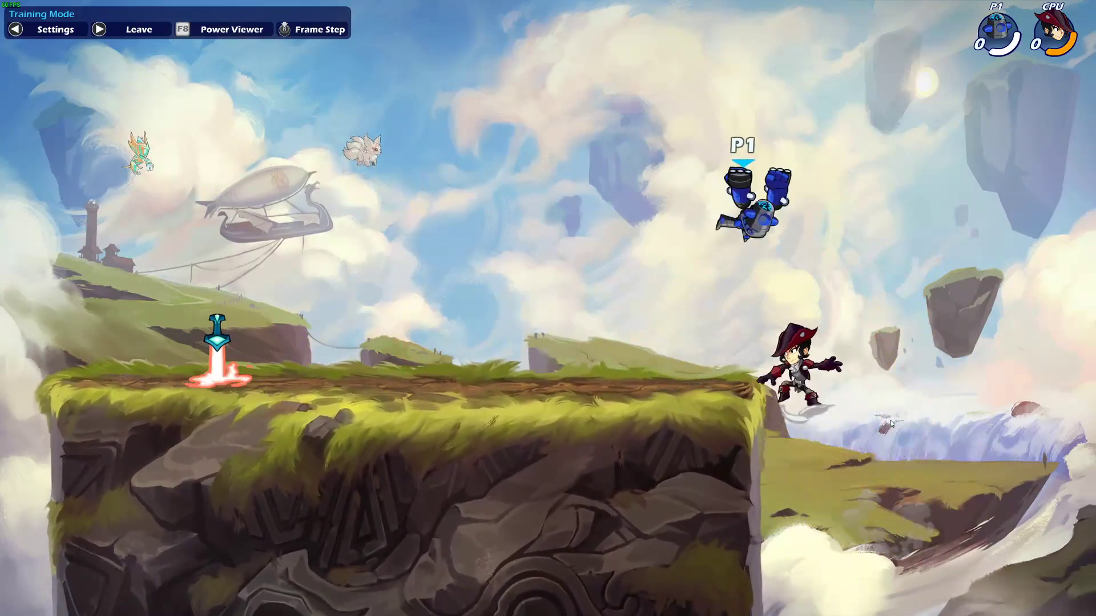